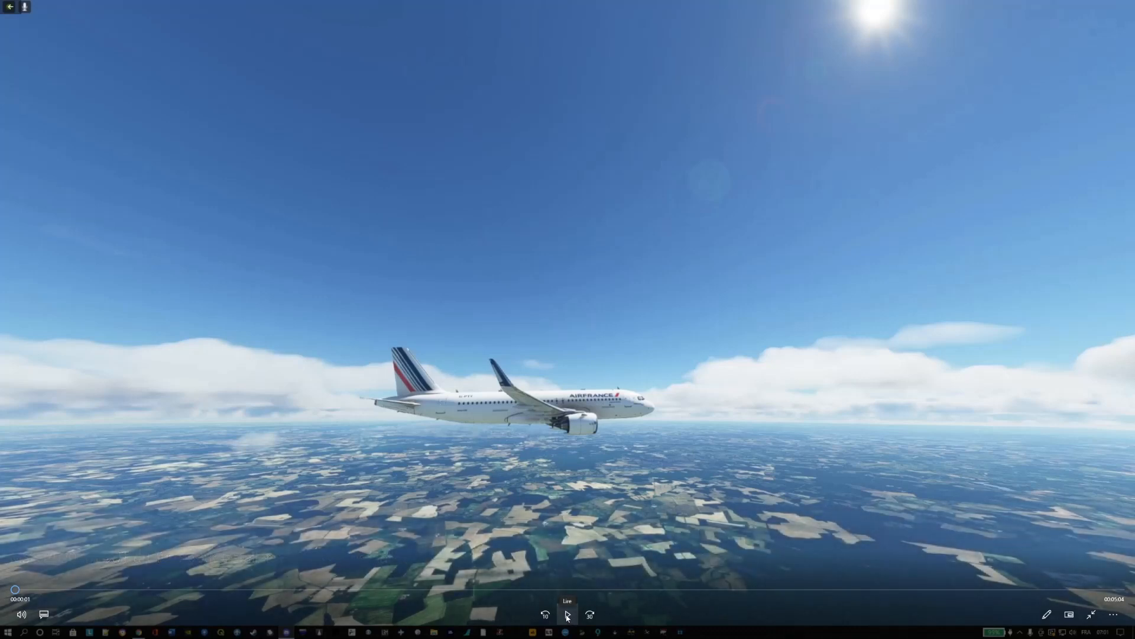
left_click(566, 616)
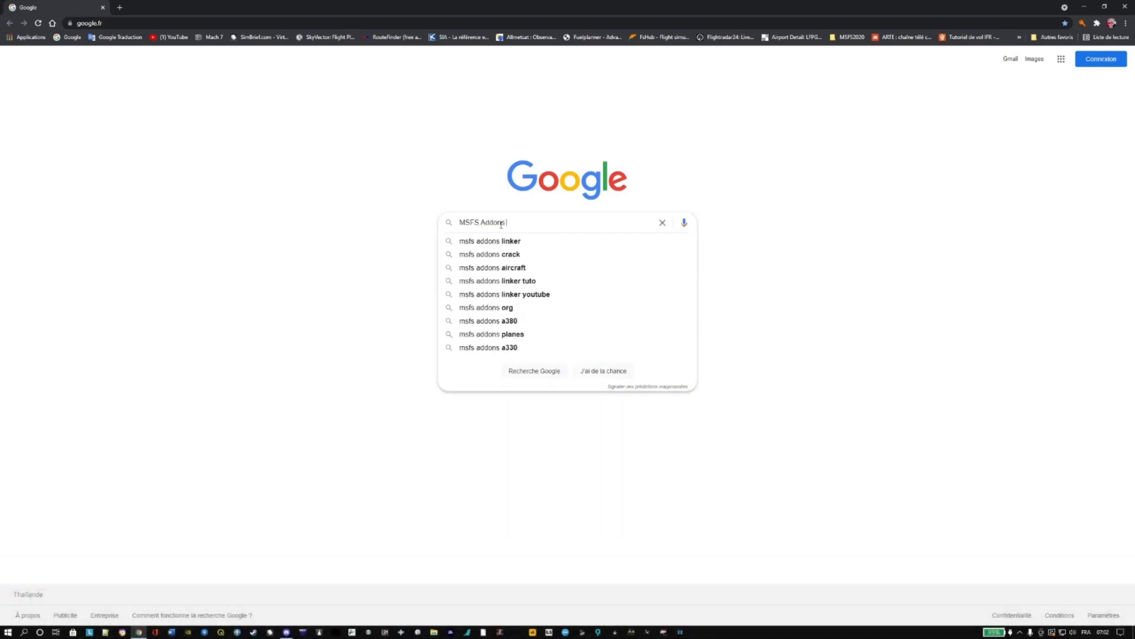
Open the MSFS ADDONS LINKER folder on the Backup Plus (F:) drive.
mouse_move(919, 478)
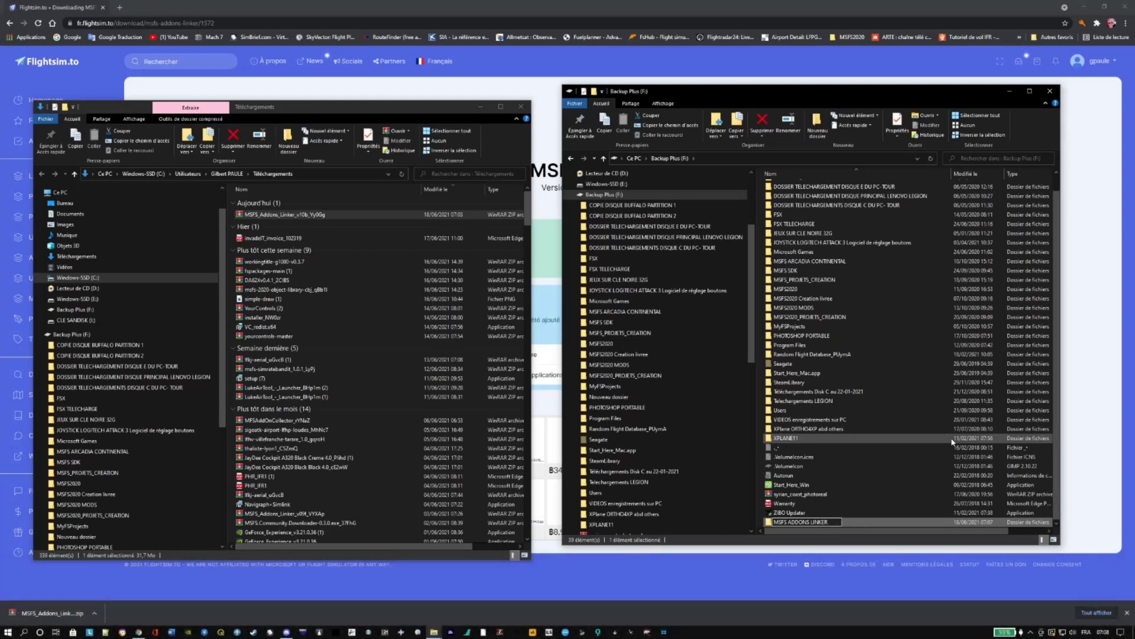
double_click(853, 523)
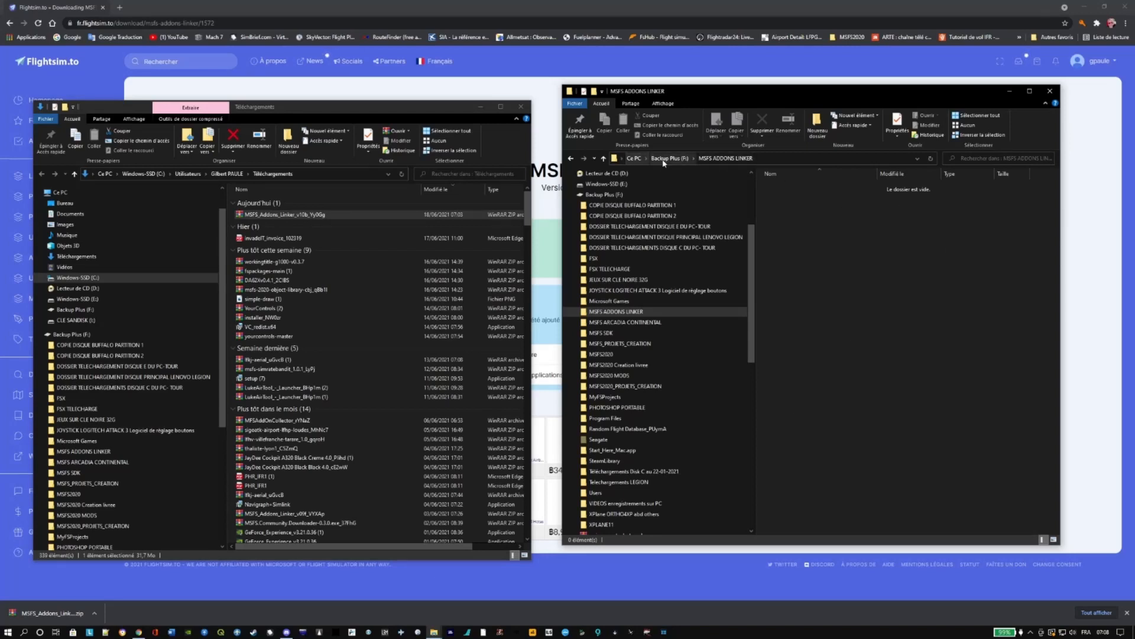
mouse_move(853, 518)
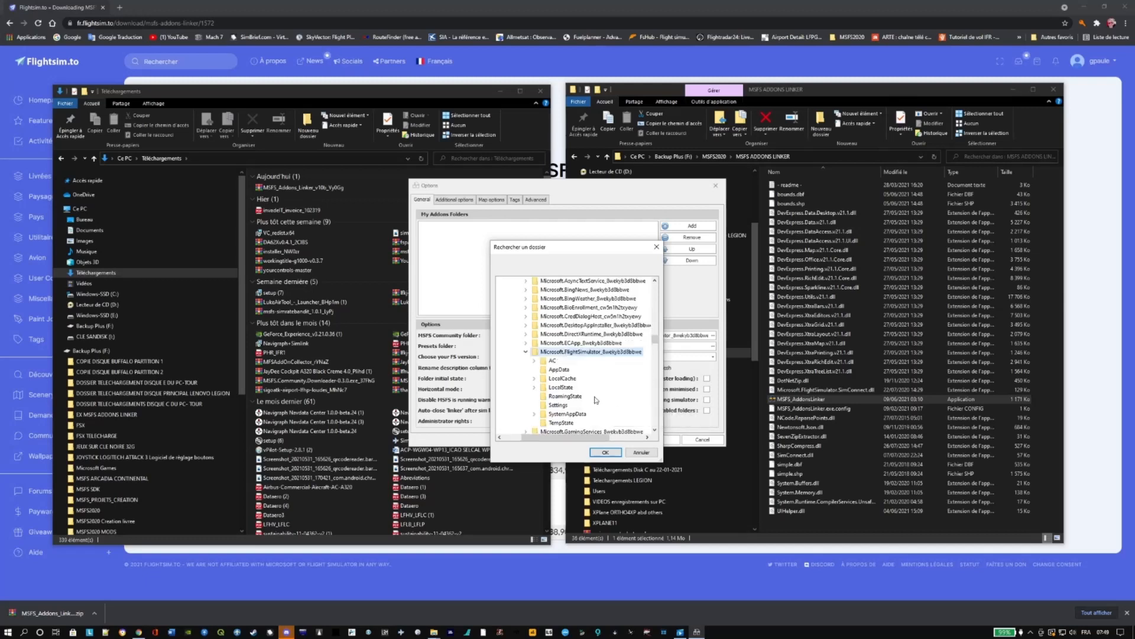
Set the MSFS Community folder to LocalCache\Packages\Community under the Microsoft.FlightSimulator_8wekyb3d8bbwe folder.
double_click(561, 380)
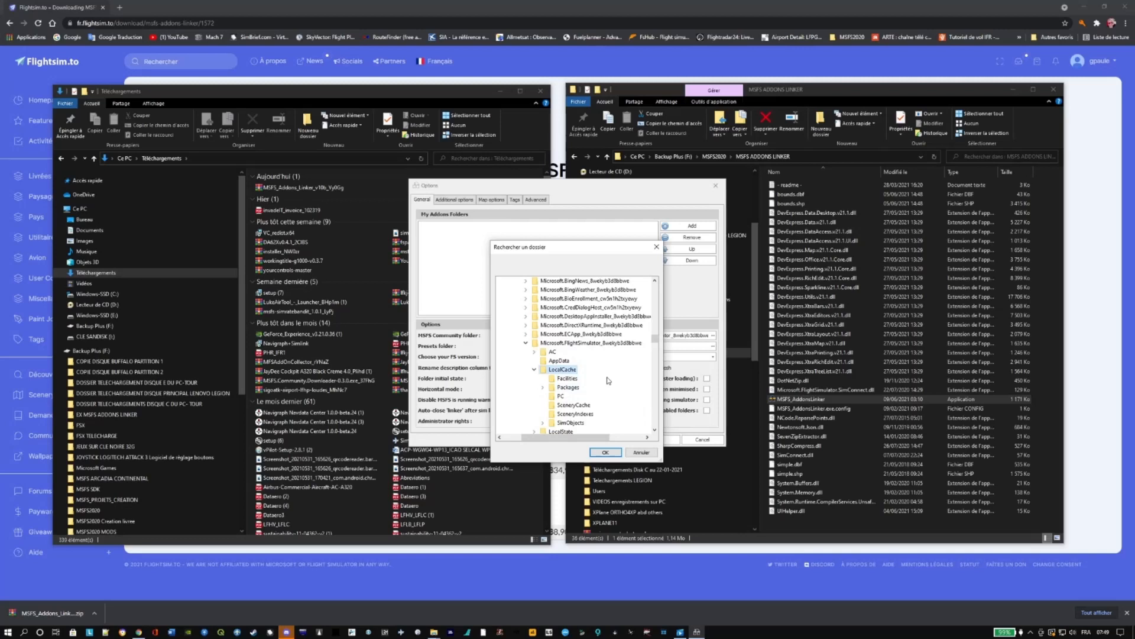
double_click(568, 387)
double_click(579, 396)
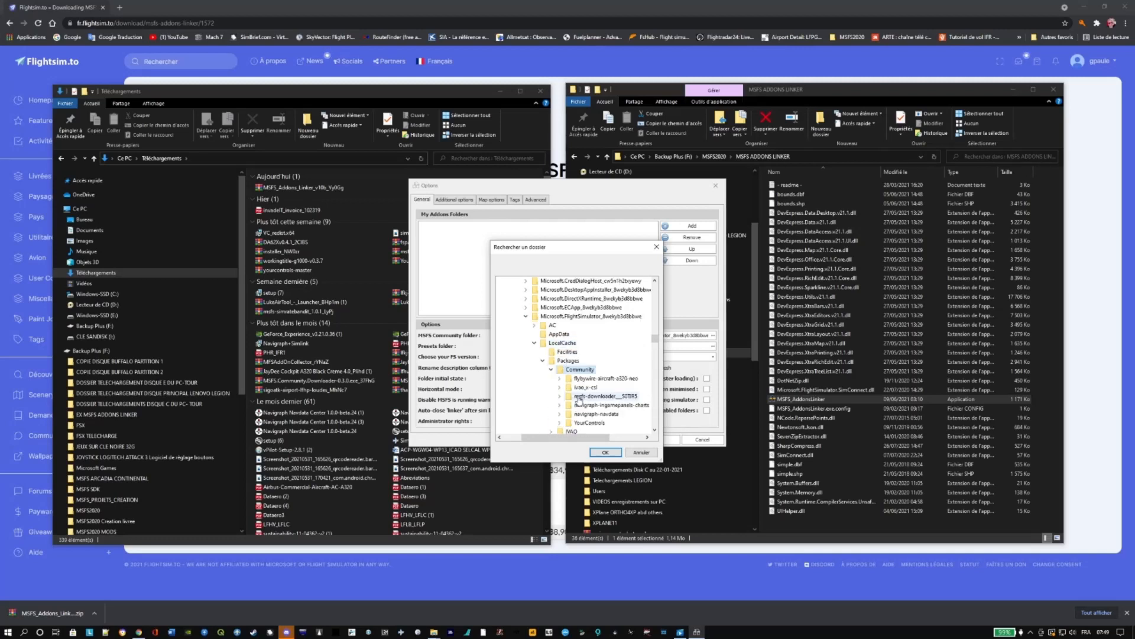
left_click(605, 452)
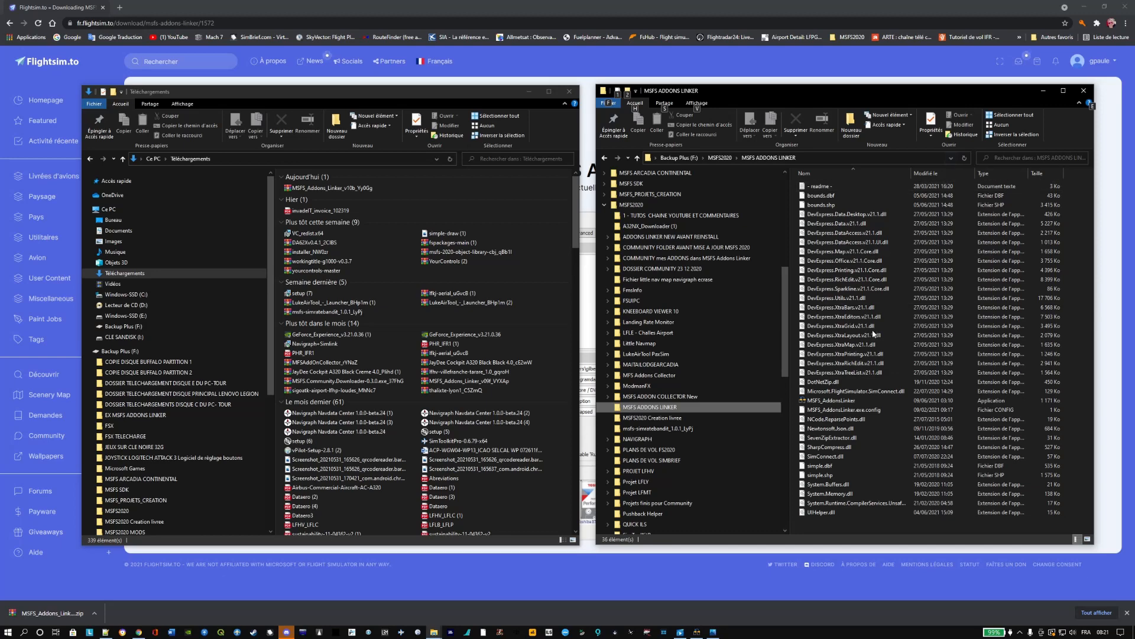
Select the MSFS_AddonsLinker application file and bring the running MSFS Addons Linker Options window to the front.
mouse_move(834, 404)
mouse_move(699, 635)
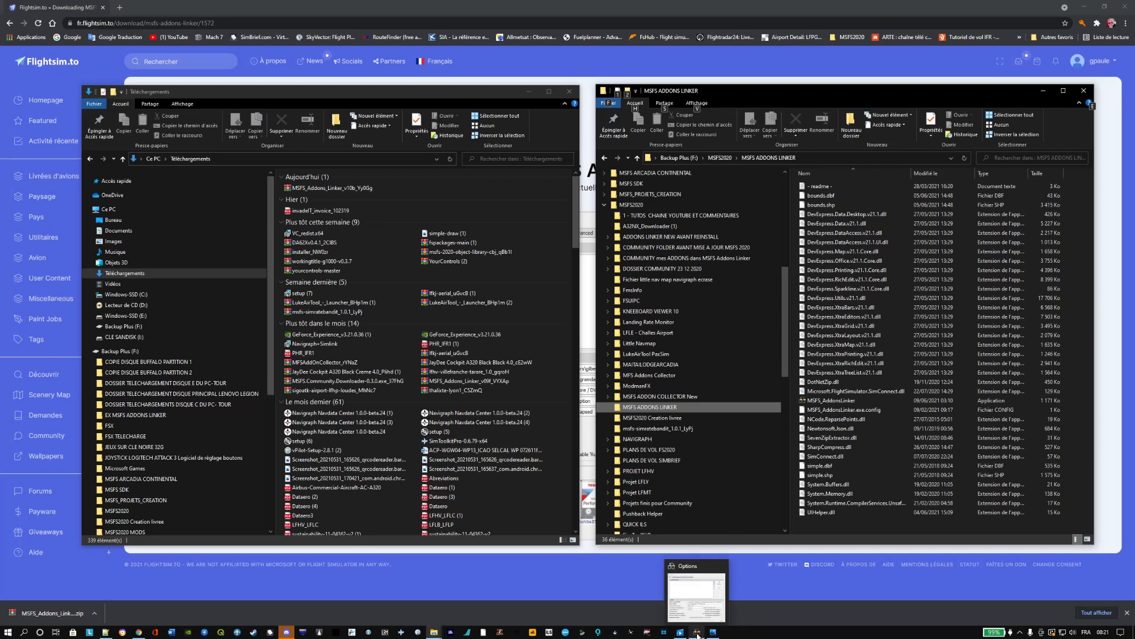
right_click(697, 634)
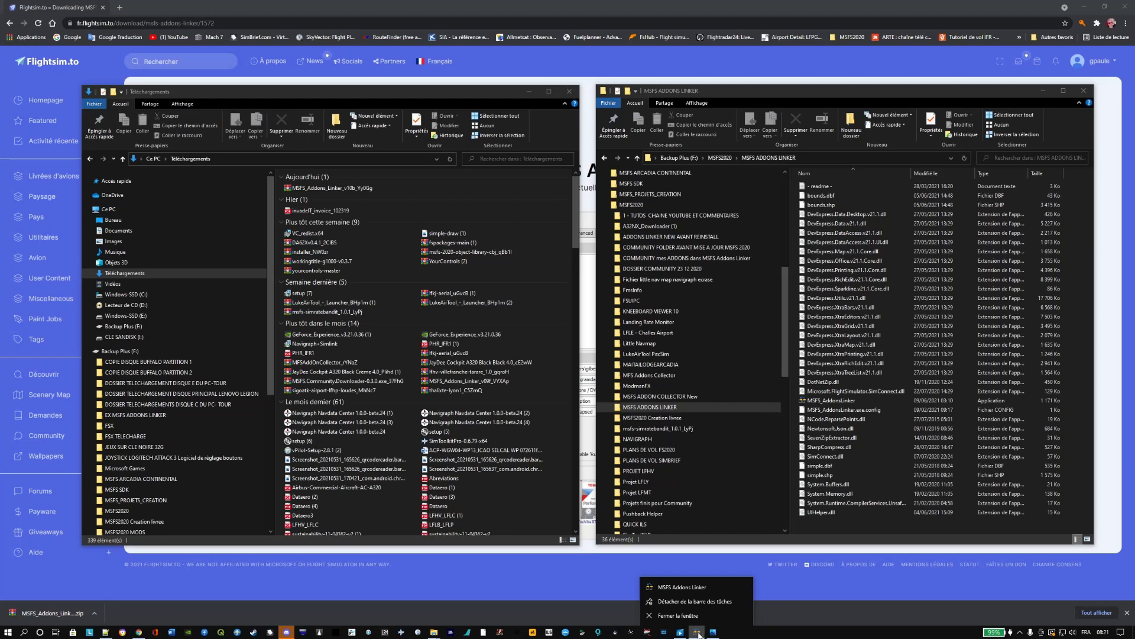
left_click(888, 401)
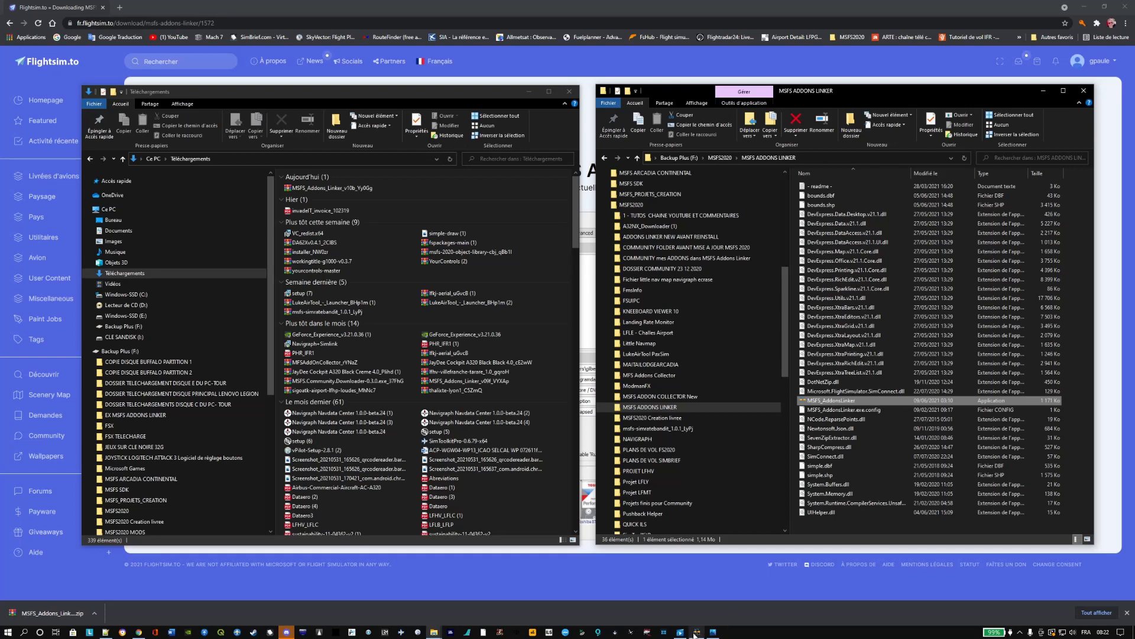
left_click(698, 633)
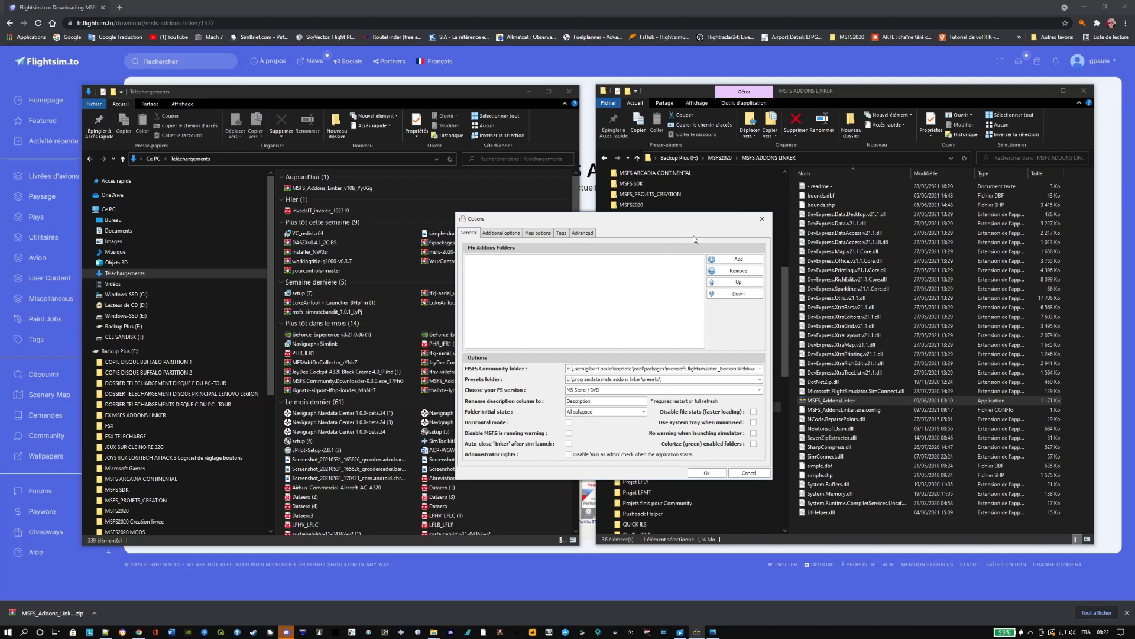
Create a folder named LES ADDONS POUR LE DOSSIER COMMUNITY inside the MSFS ADDONS LINKER folder.
left_click(868, 533)
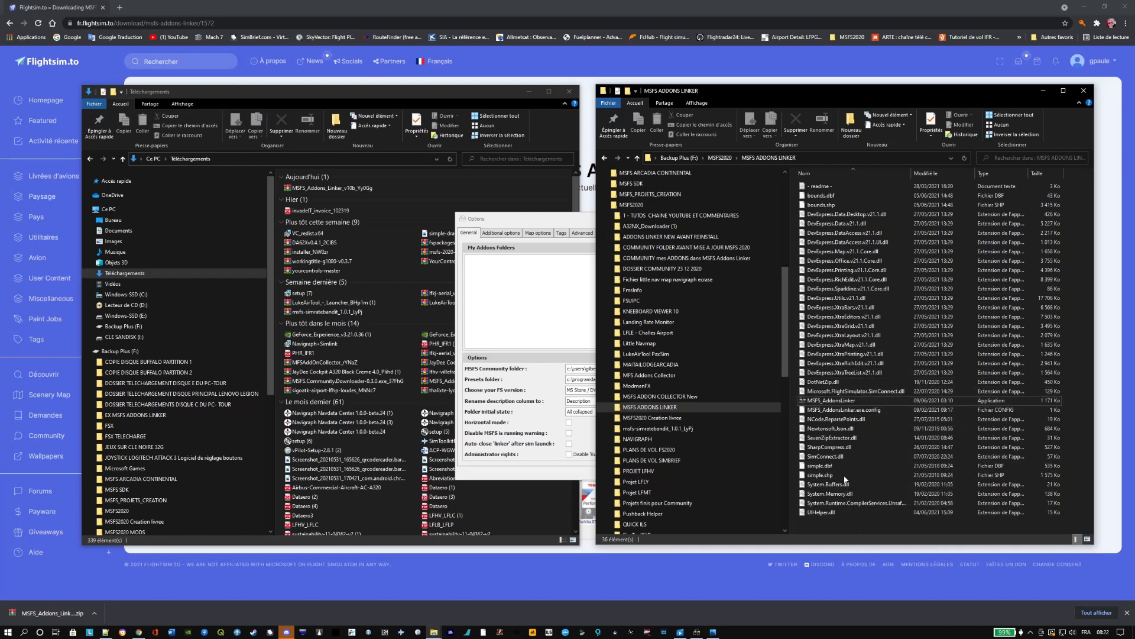
right_click(853, 526)
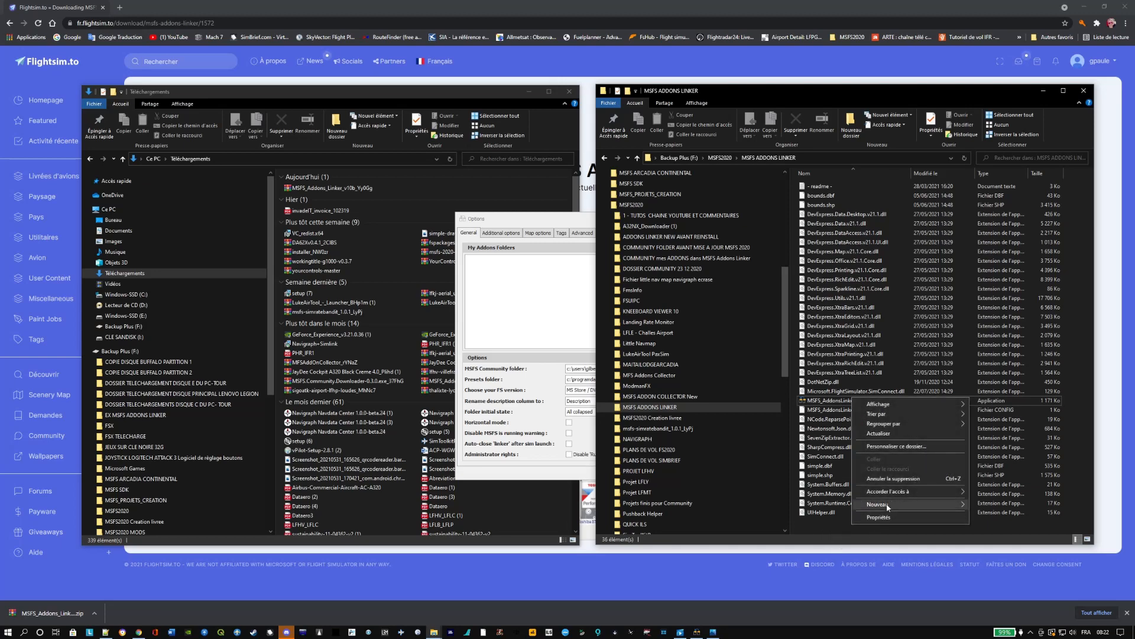
mouse_move(887, 506)
left_click(1005, 506)
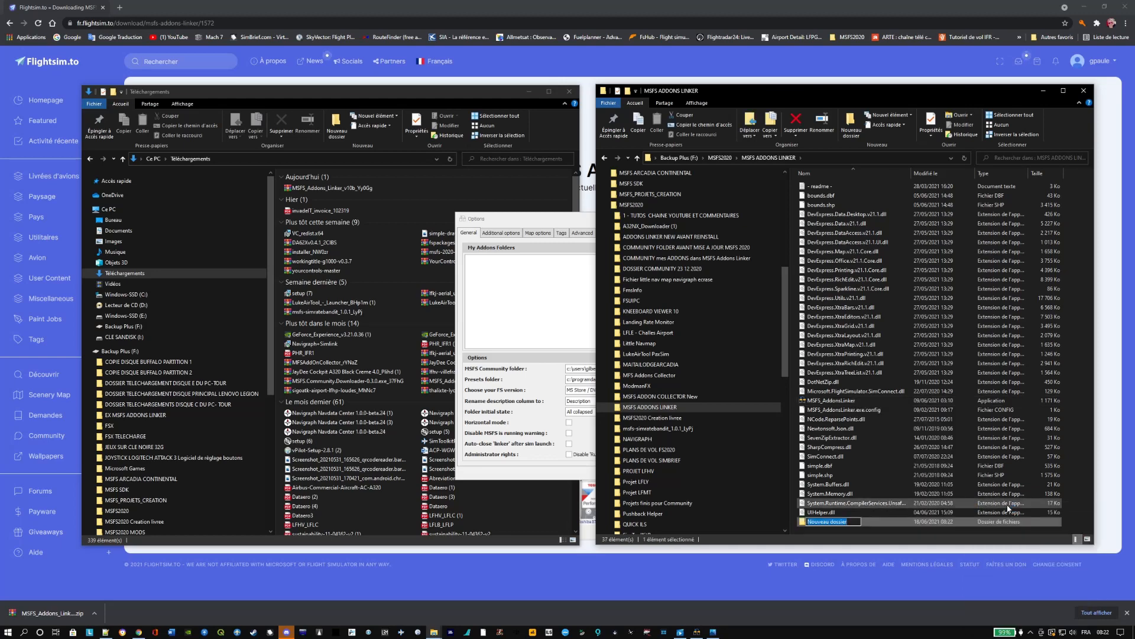
type("LES ADDONS POUR LE DOSSIER COMMUN")
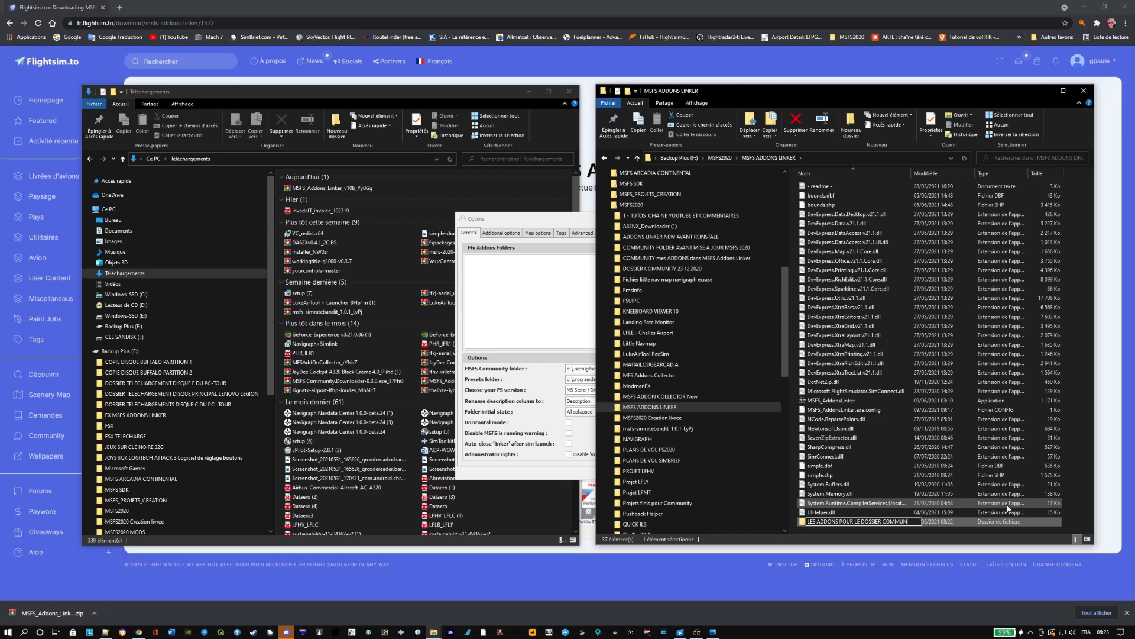
type("ITY")
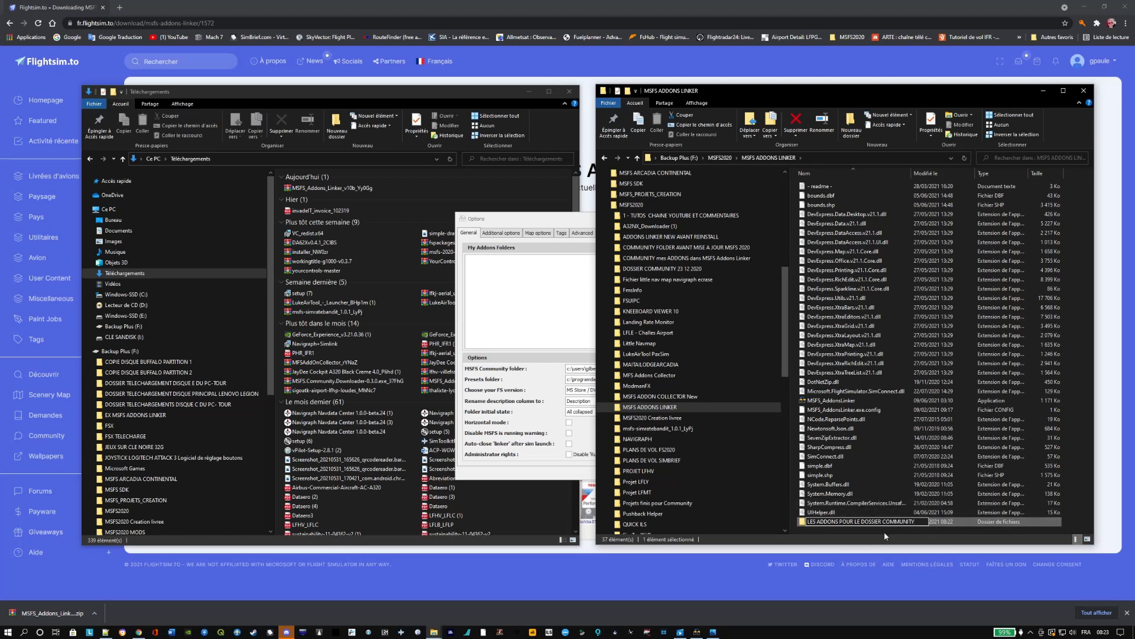
left_click(967, 524)
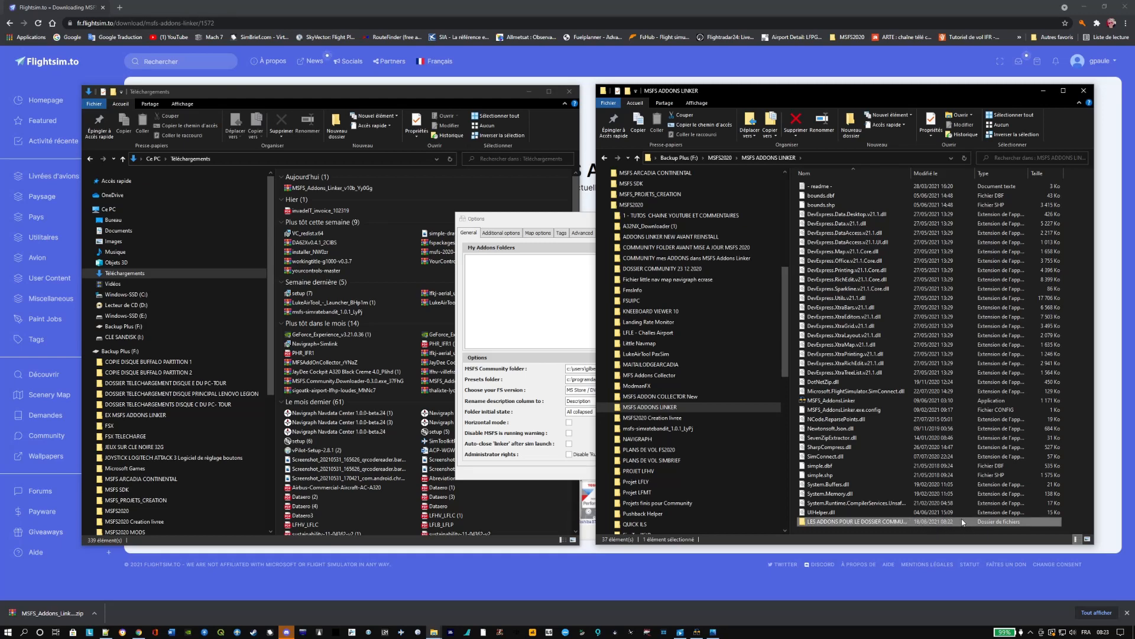
Open the LES ADDONS POUR LE DOSSIER COMMUNITY folder and create a subfolder named ADOONS in it.
double_click(964, 523)
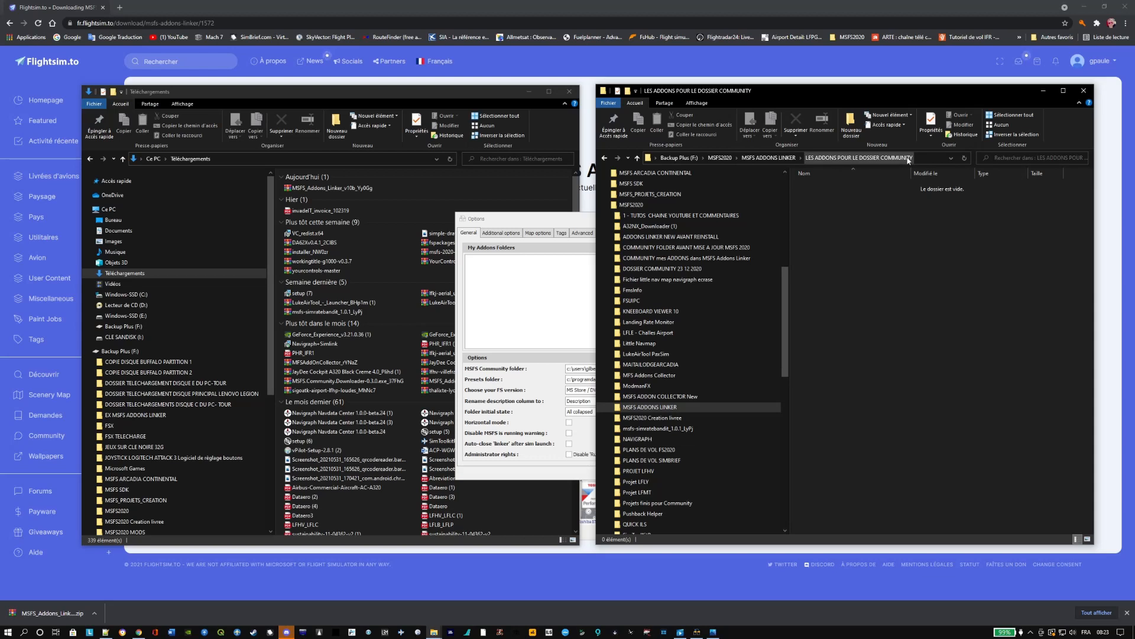
right_click(836, 233)
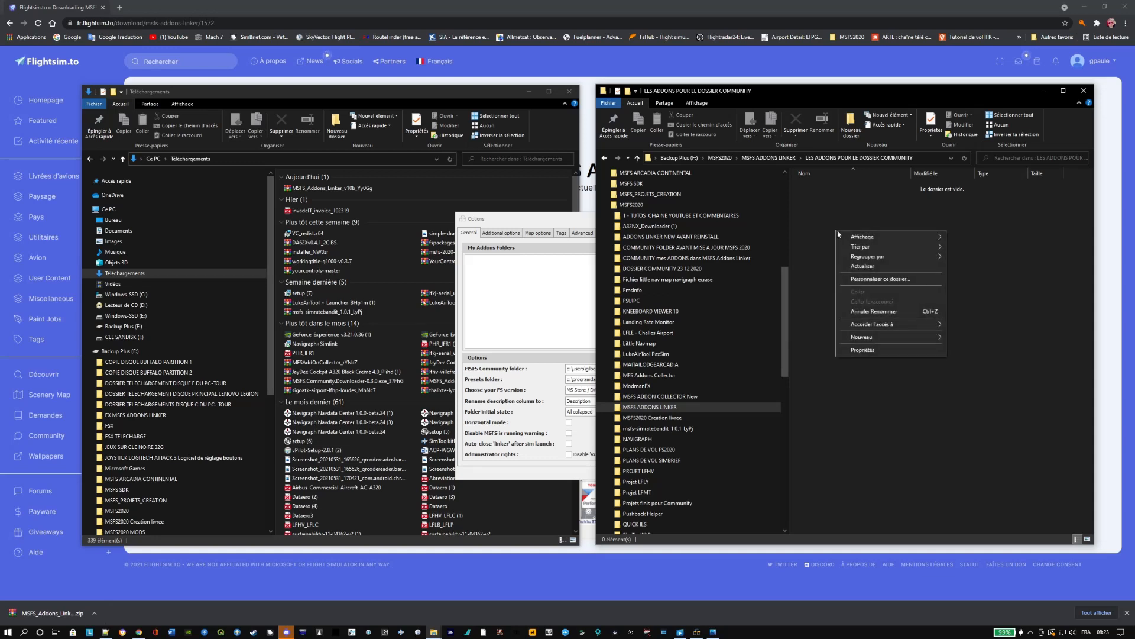
mouse_move(871, 339)
left_click(978, 340)
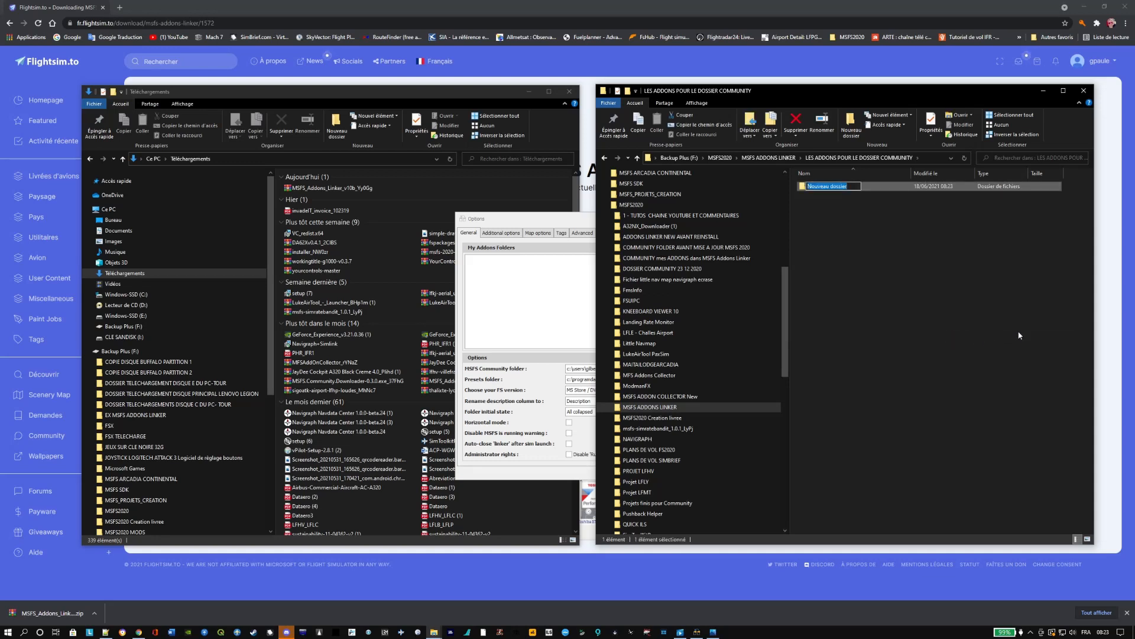
type("A")
type("DOON")
type("S")
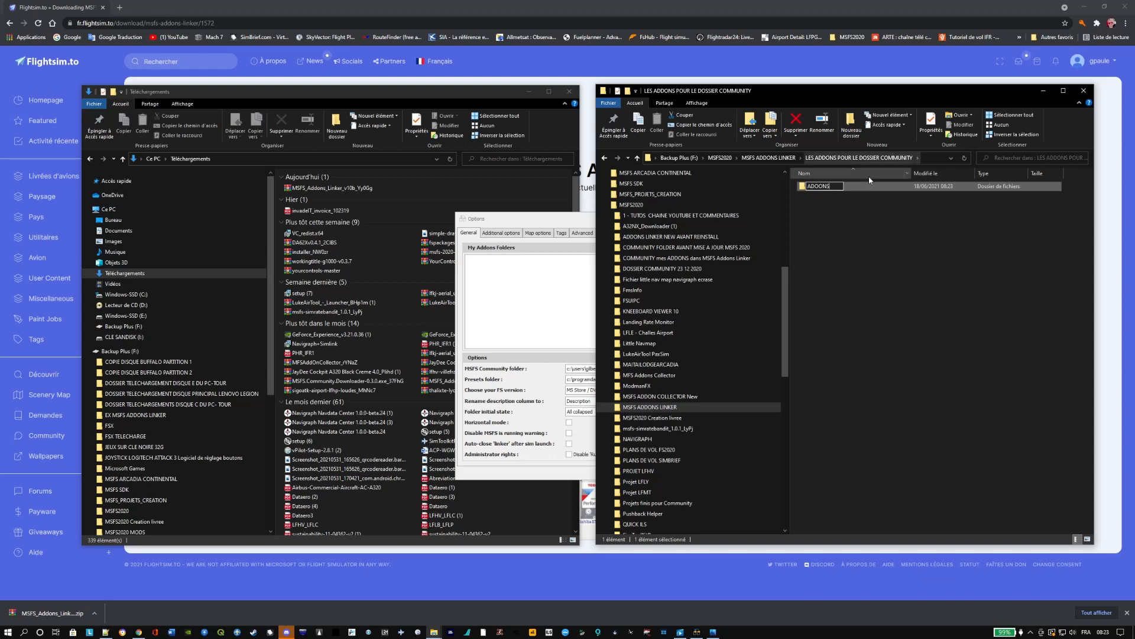
left_click(877, 189)
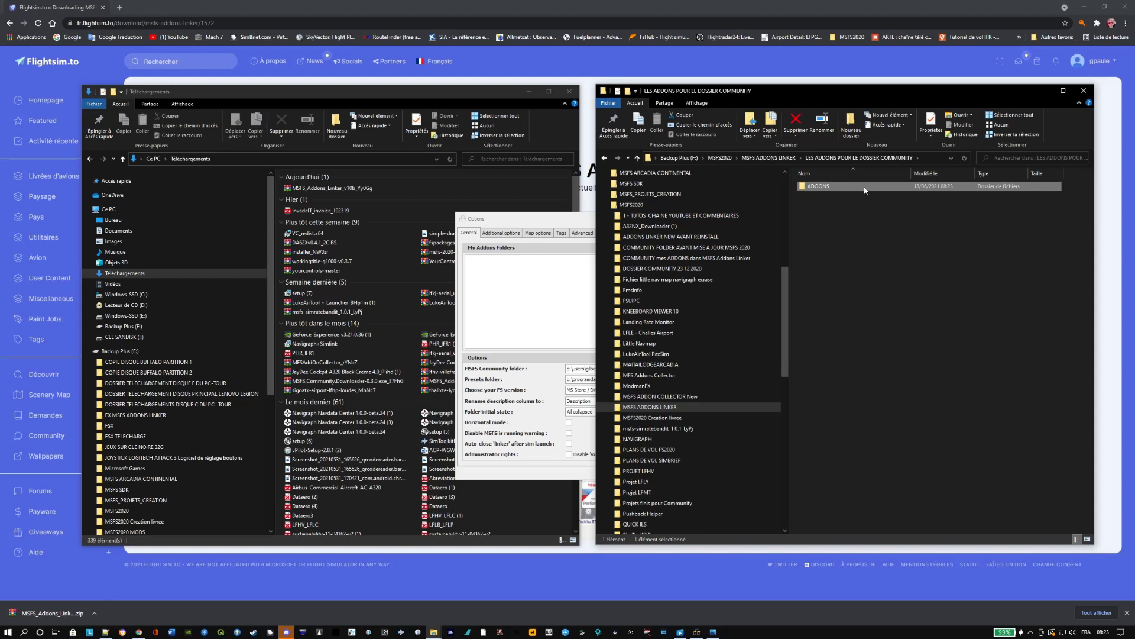
Rename the new subfolder to correct its spelling to ADDONS.
right_click(827, 187)
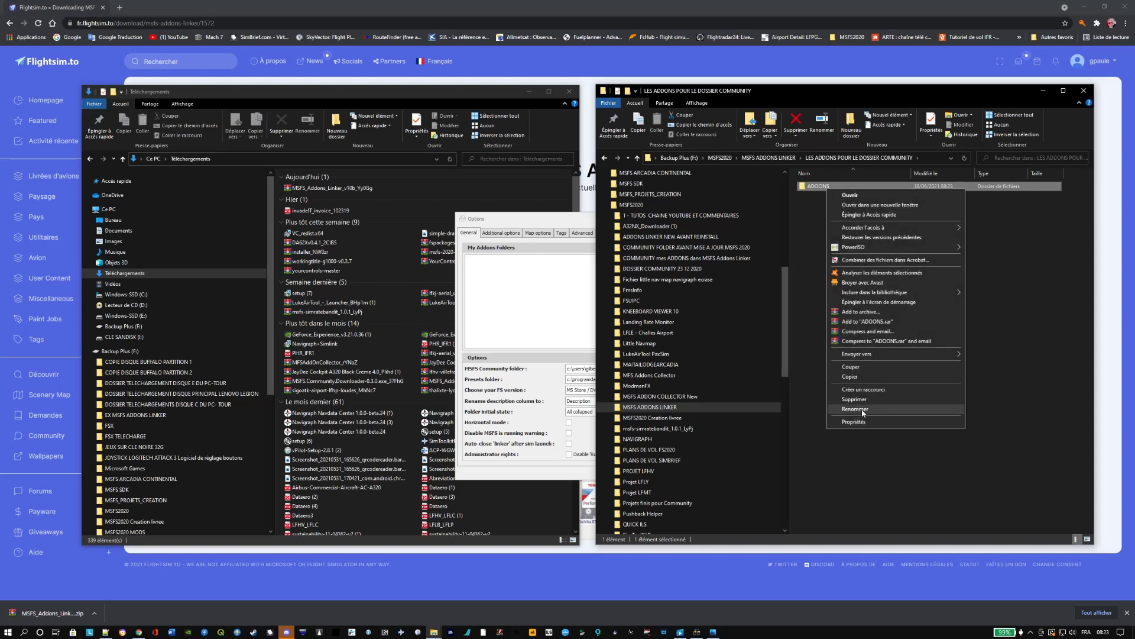
left_click(863, 410)
left_click(822, 191)
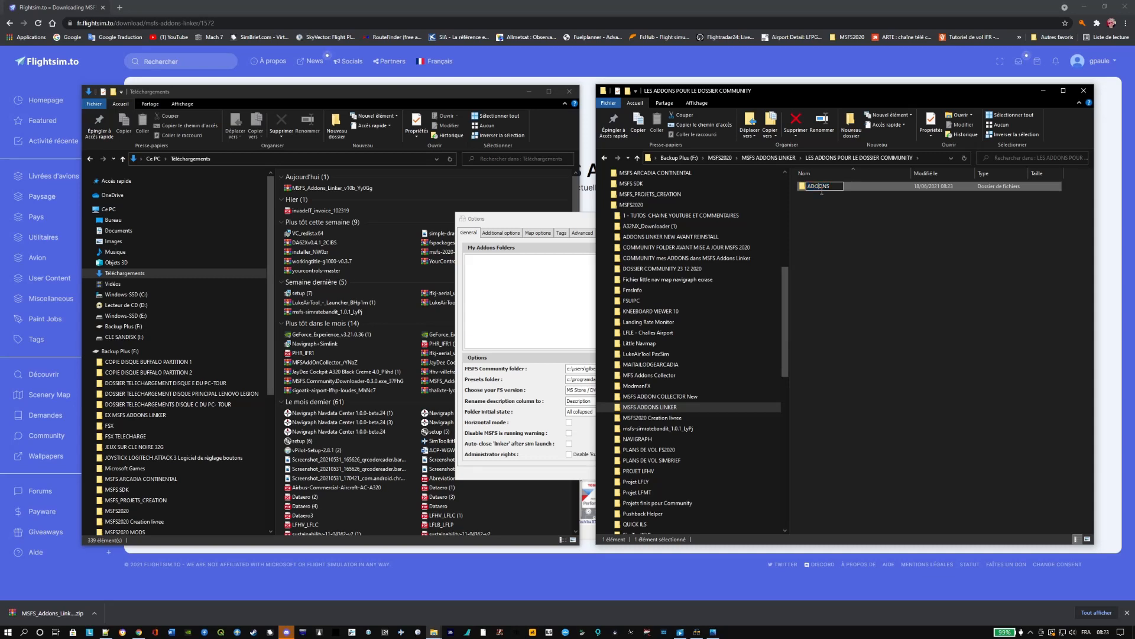
key("BackSpace")
type("D")
key("Return")
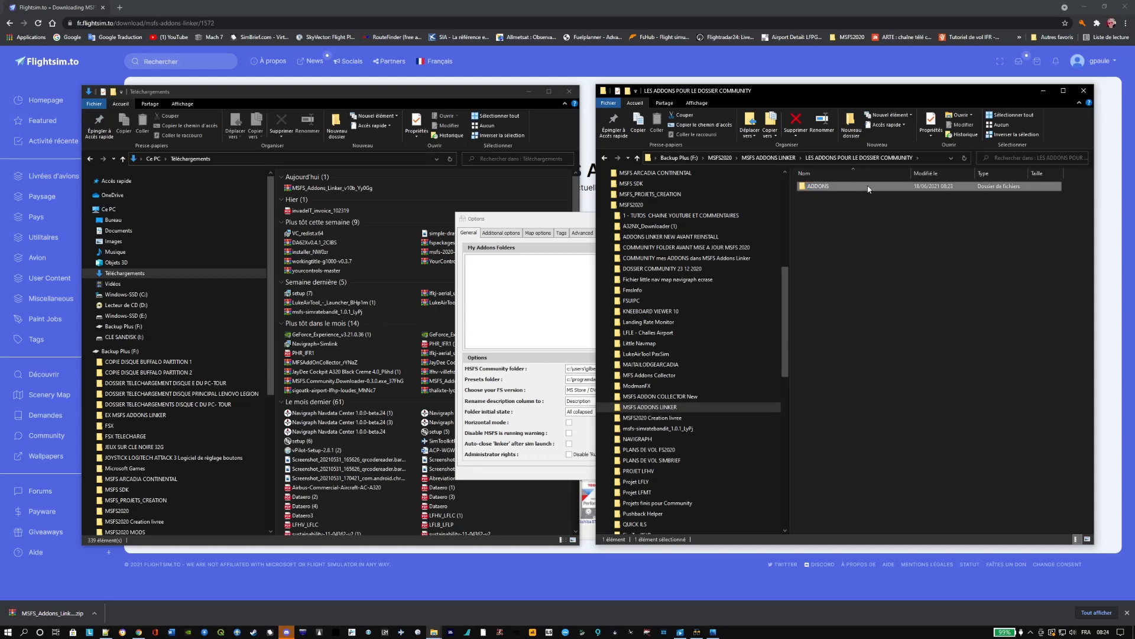
Create a second subfolder named LIVERIES in the LES ADDONS POUR LE DOSSIER COMMUNITY folder.
right_click(829, 211)
left_click(811, 211)
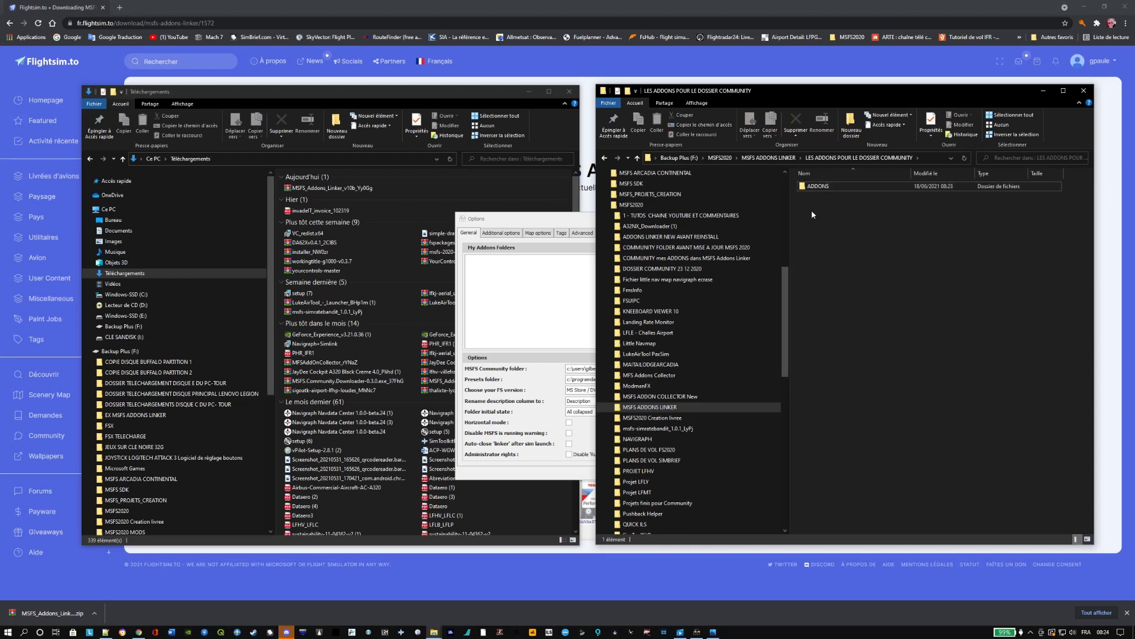
right_click(811, 210)
mouse_move(858, 318)
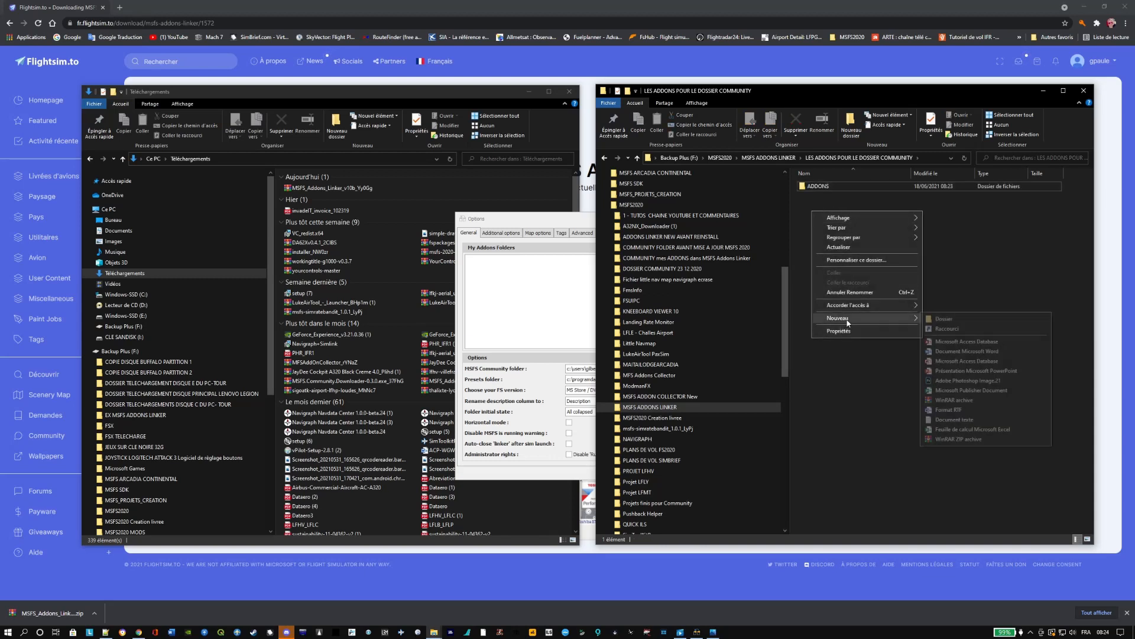
left_click(954, 318)
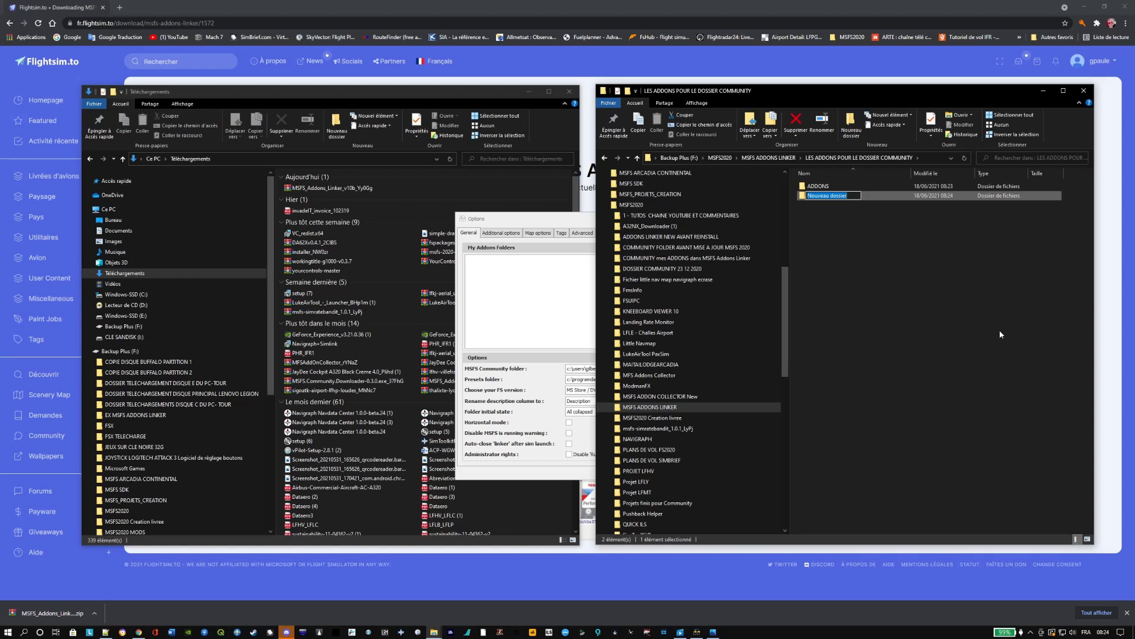
type("LIVERIES")
left_click(856, 195)
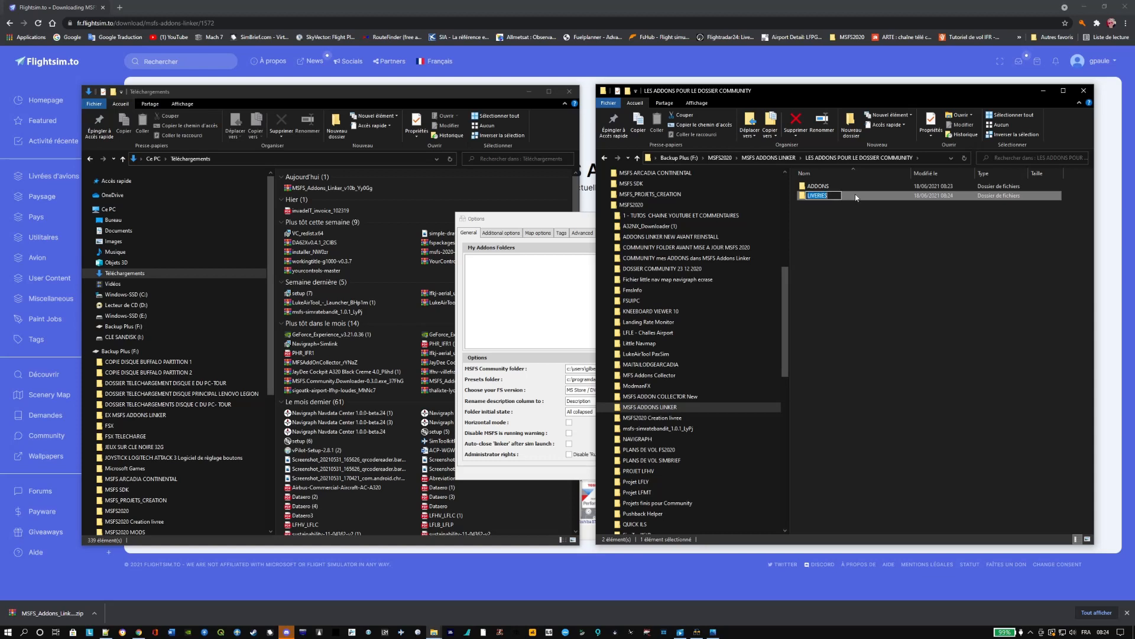
left_click(845, 215)
Create a third subfolder named AIRCRAFTS alongside ADDONS and LIVERIES.
right_click(842, 217)
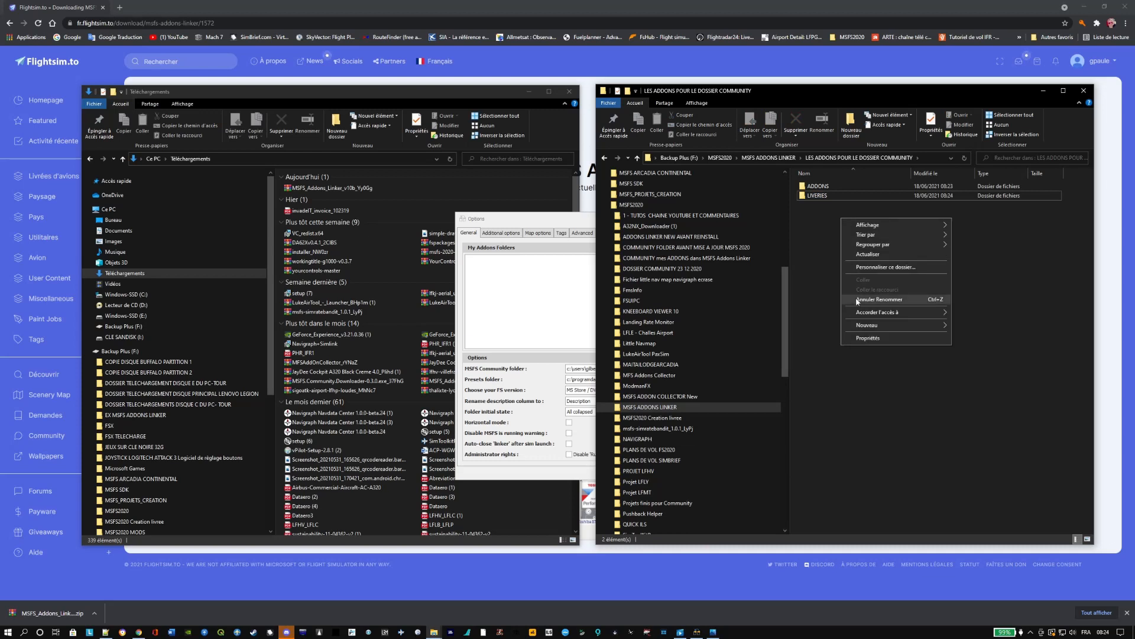
mouse_move(906, 327)
left_click(975, 327)
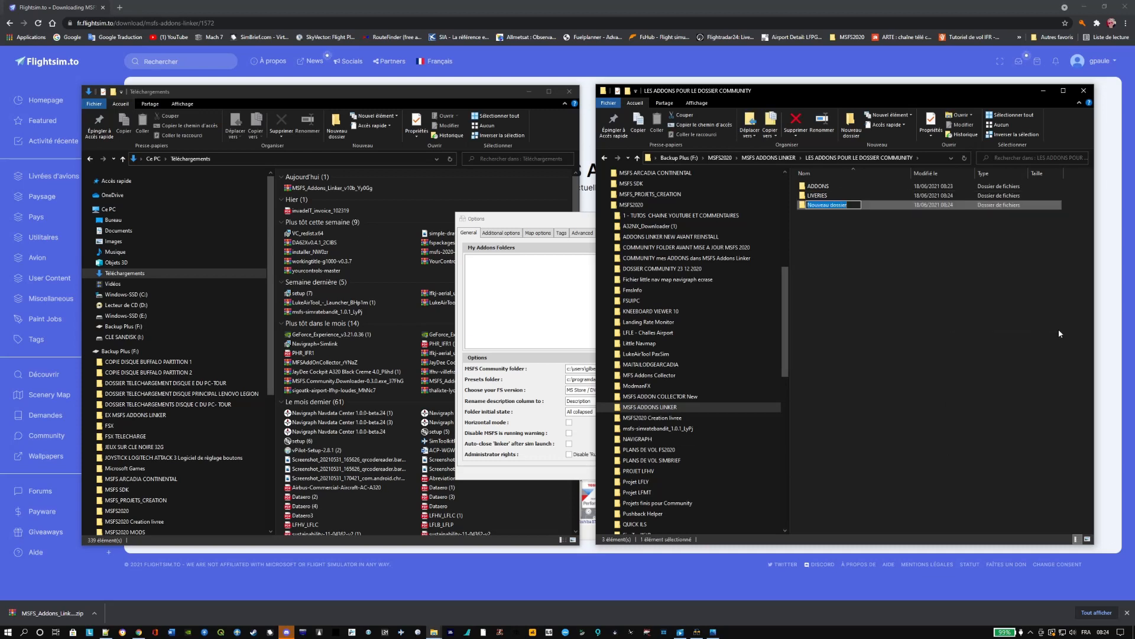
type("AIRCRAFTS")
key("Return")
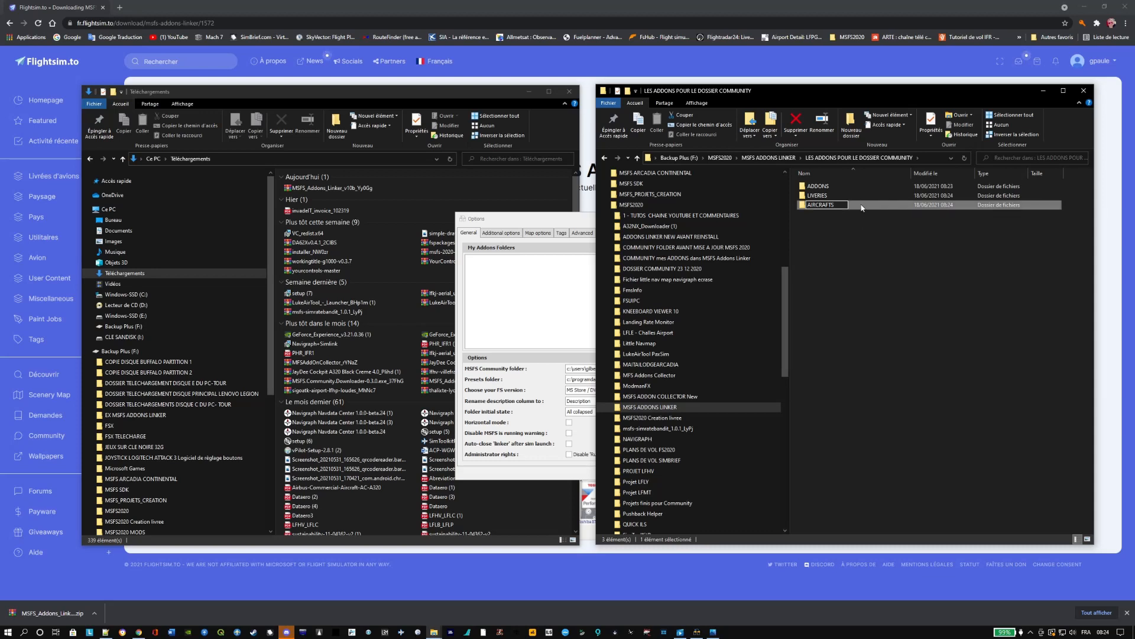
View the contents of the AIRCRAFTS folder and return to LES ADDONS POUR LE DOSSIER COMMUNITY.
double_click(854, 204)
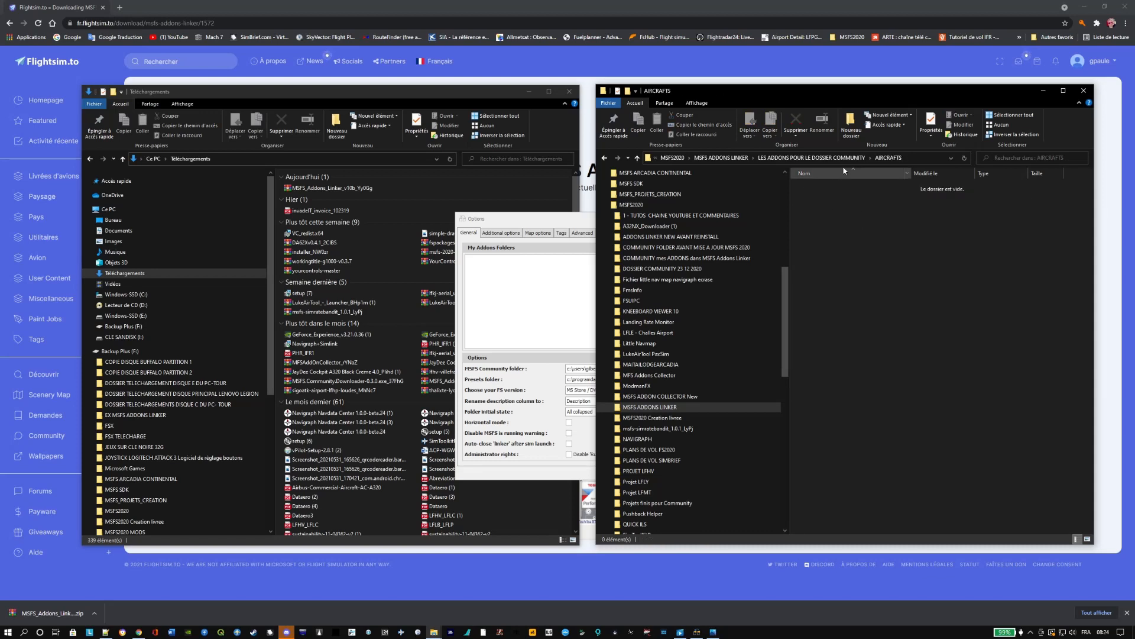
left_click(825, 158)
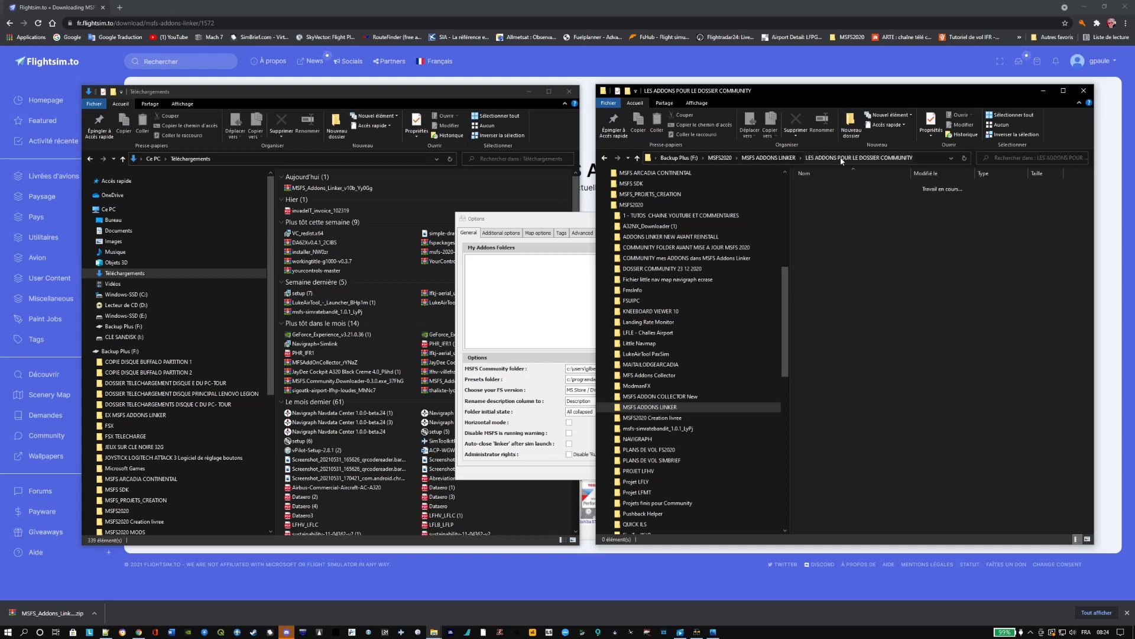
left_click(846, 238)
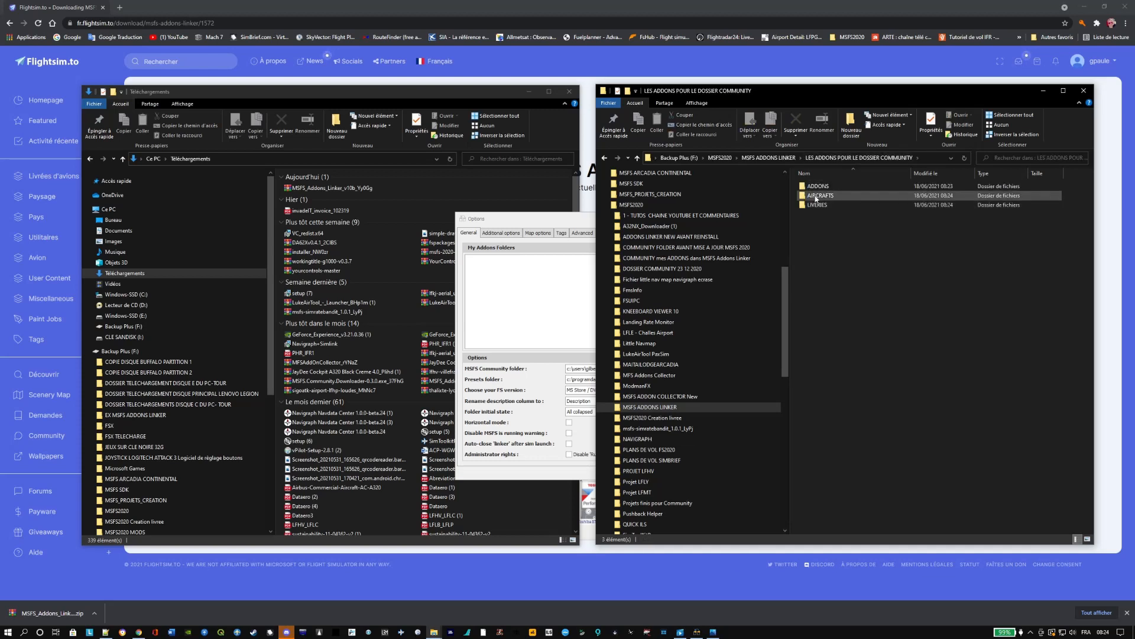
Create a fourth subfolder named SCENERIES in the LES ADDONS POUR LE DOSSIER COMMUNITY folder.
right_click(842, 246)
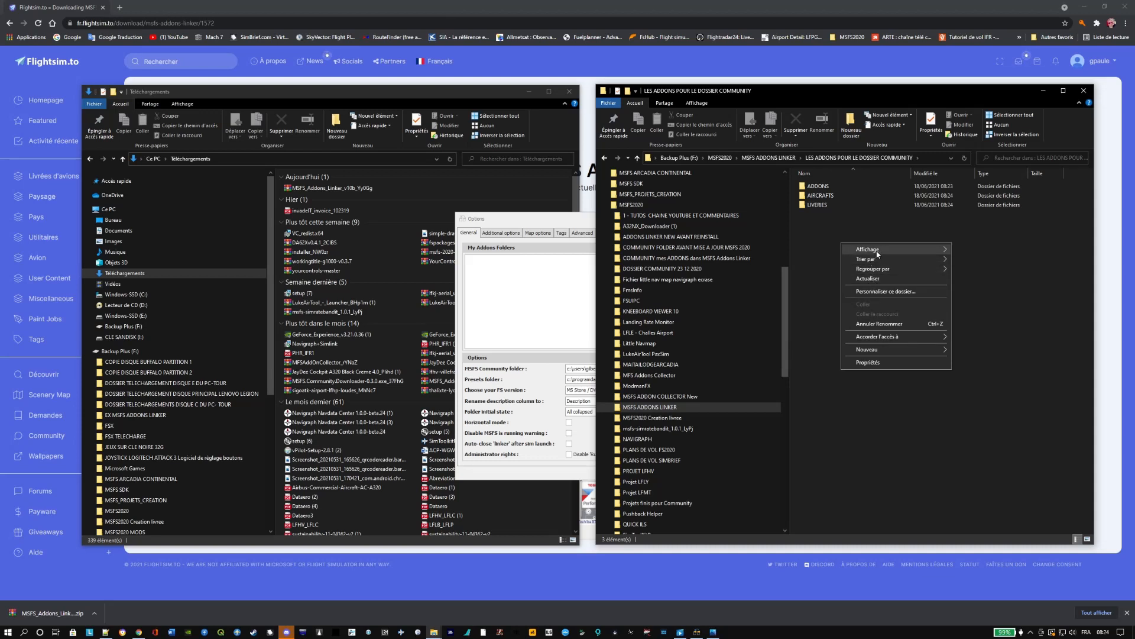
mouse_move(878, 254)
mouse_move(934, 349)
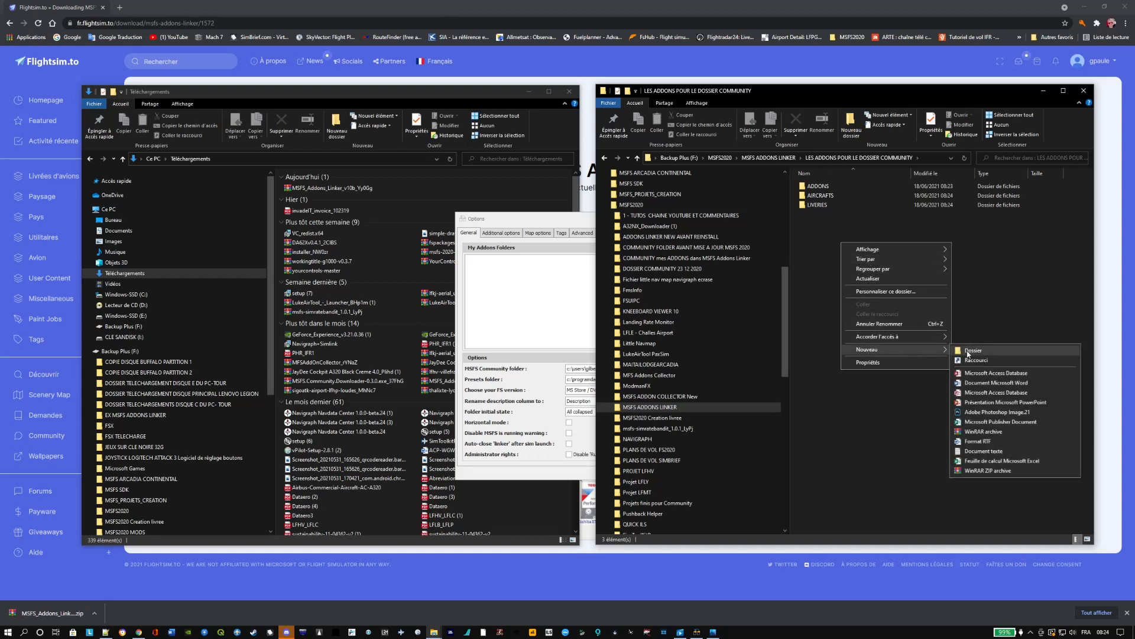
left_click(997, 351)
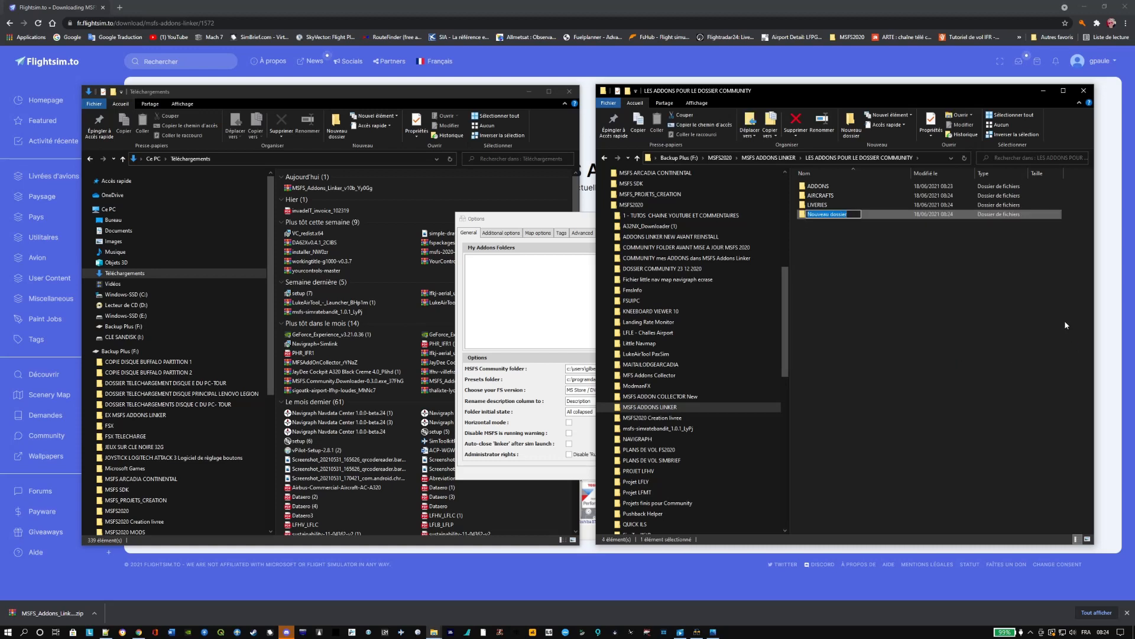
type("SCENERIES")
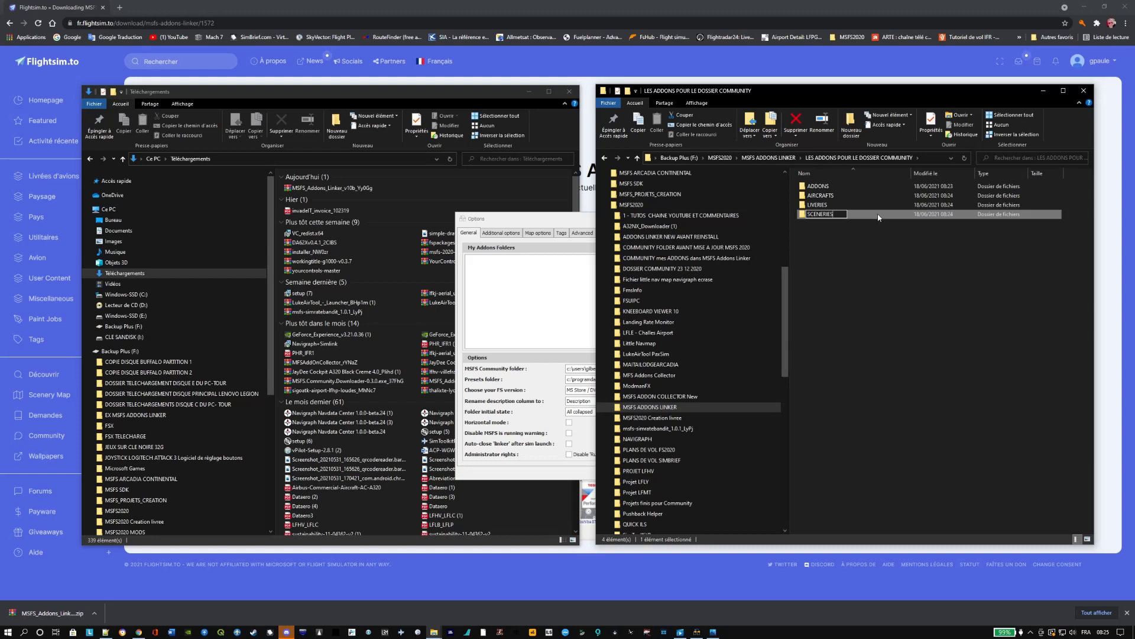
key("Return")
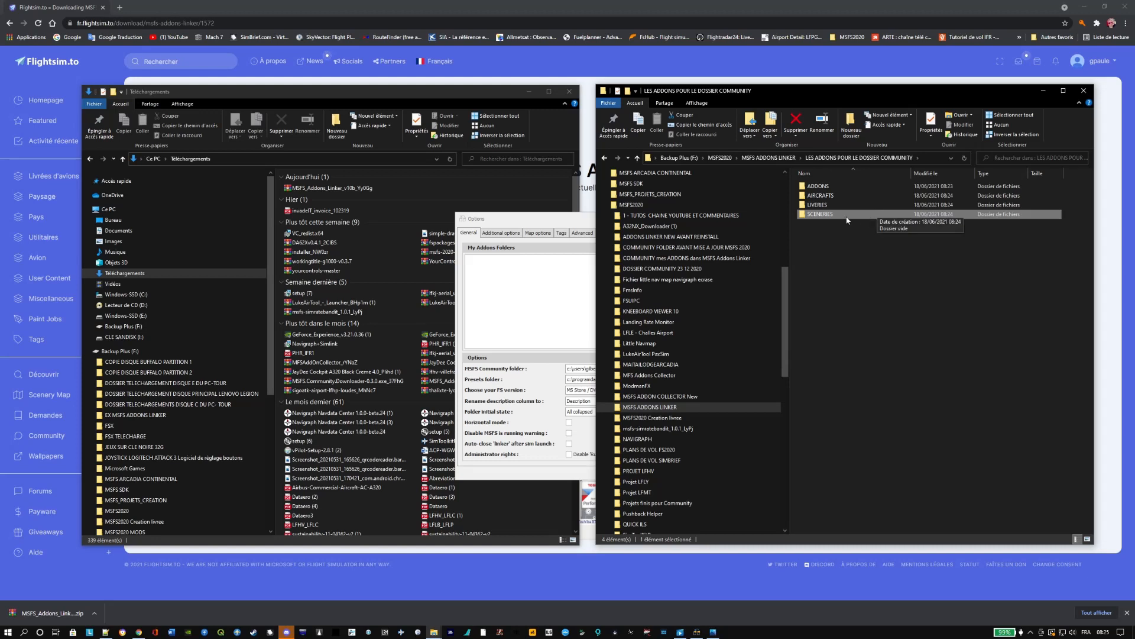
Create a fifth subfolder named AIRPORTS alongside the existing add-on category folders.
left_click(851, 257)
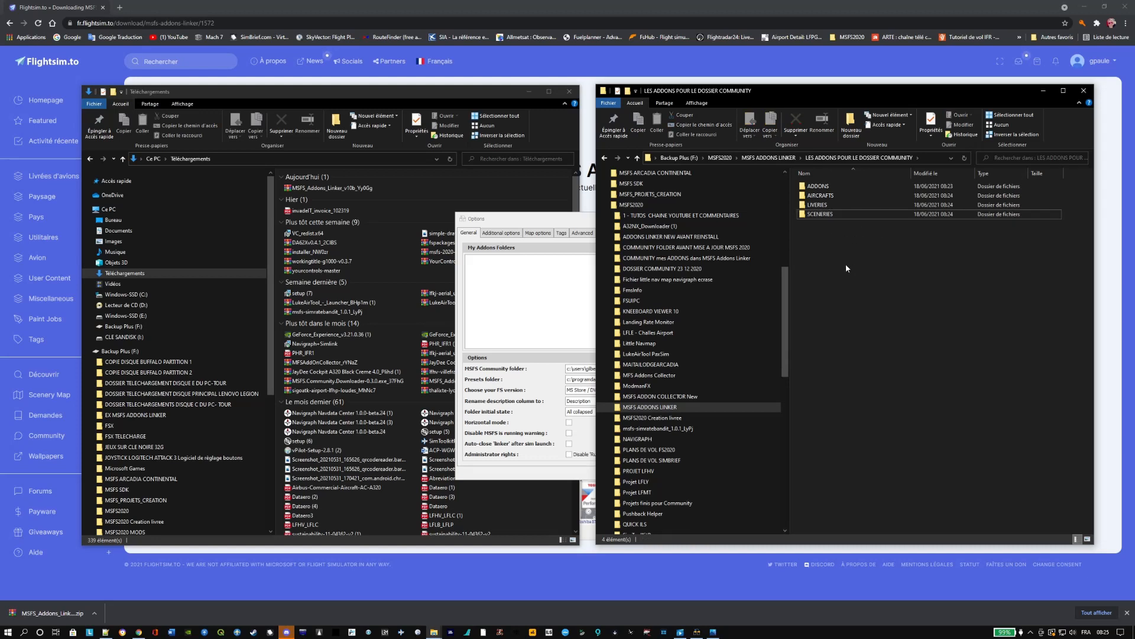
right_click(845, 249)
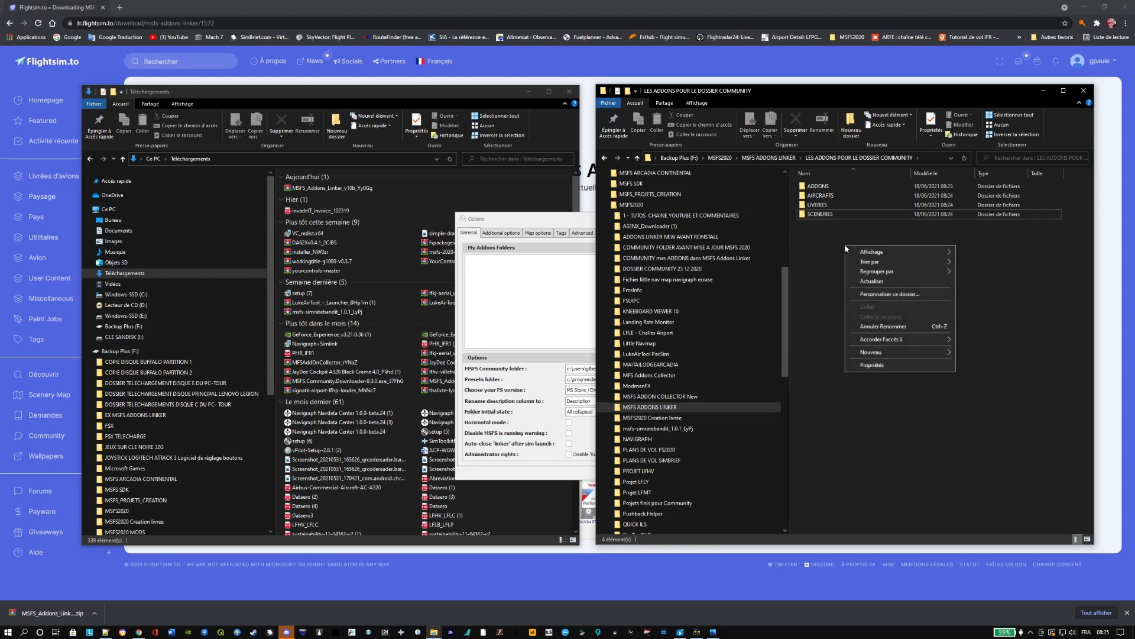
mouse_move(882, 350)
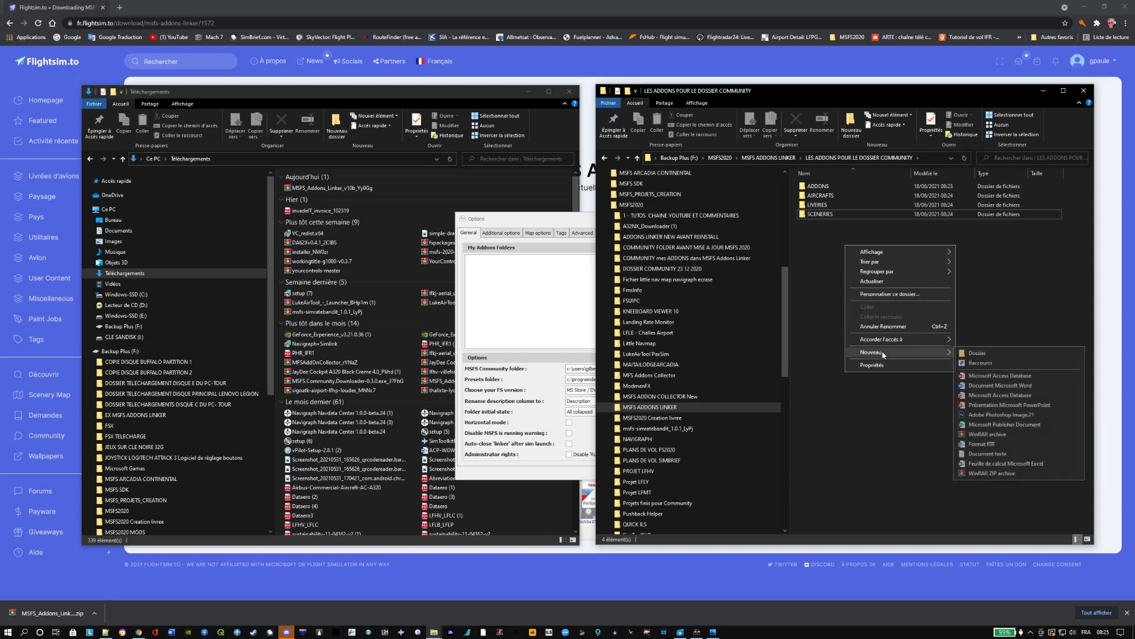
left_click(978, 353)
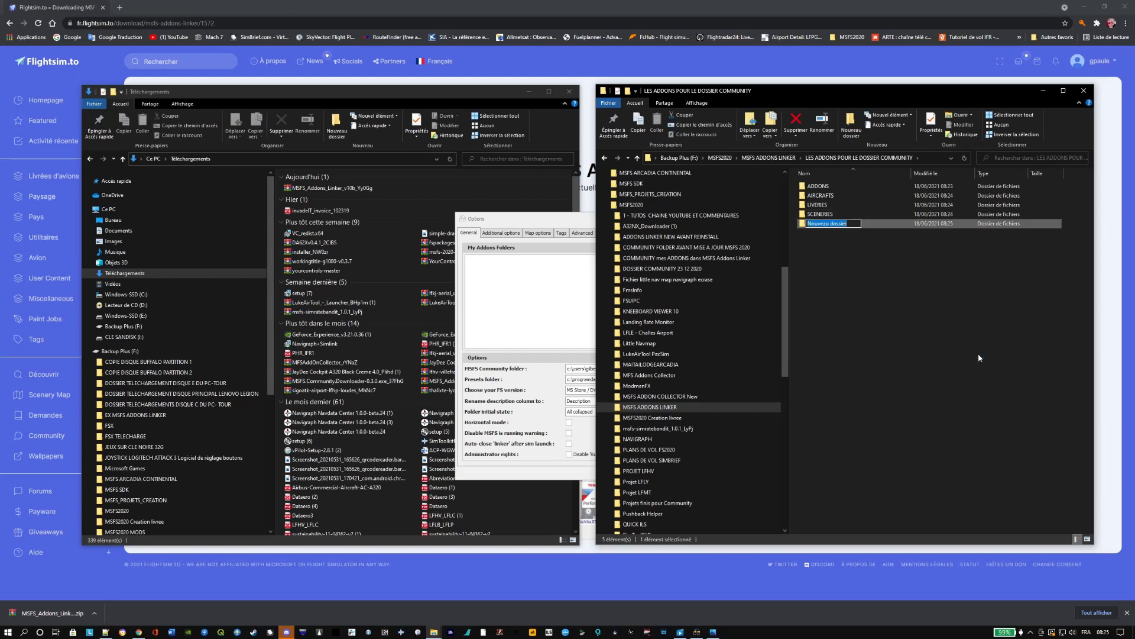
type("AIRPORTS")
key("Return")
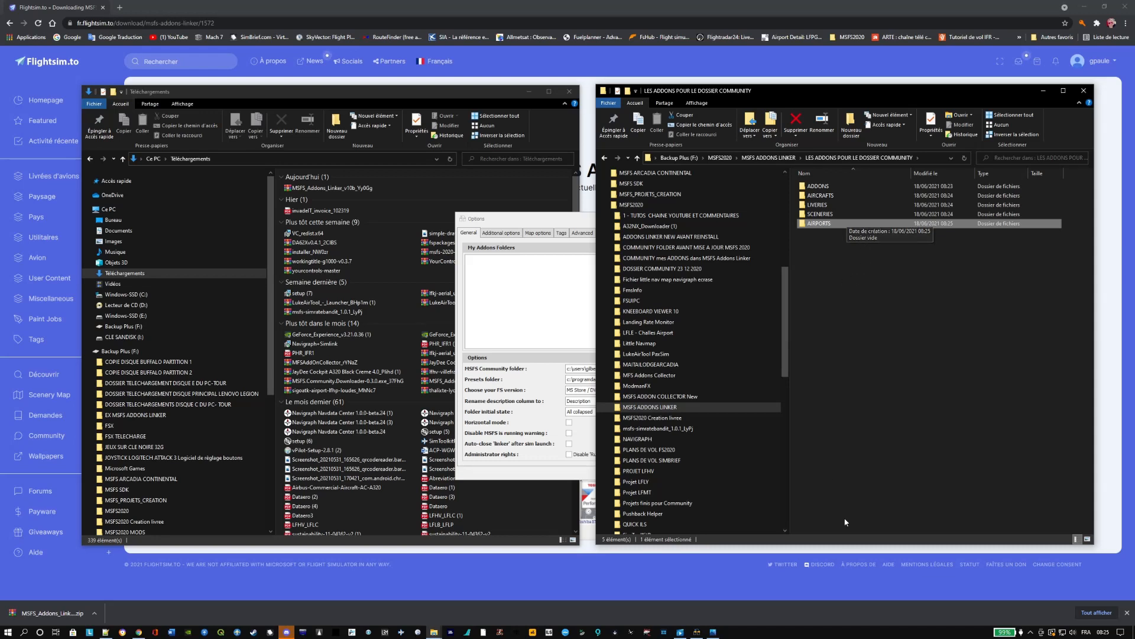
Create a sixth subfolder named LIBRARIES in the LES ADDONS POUR LE DOSSIER COMMUNITY folder.
right_click(847, 248)
mouse_move(893, 356)
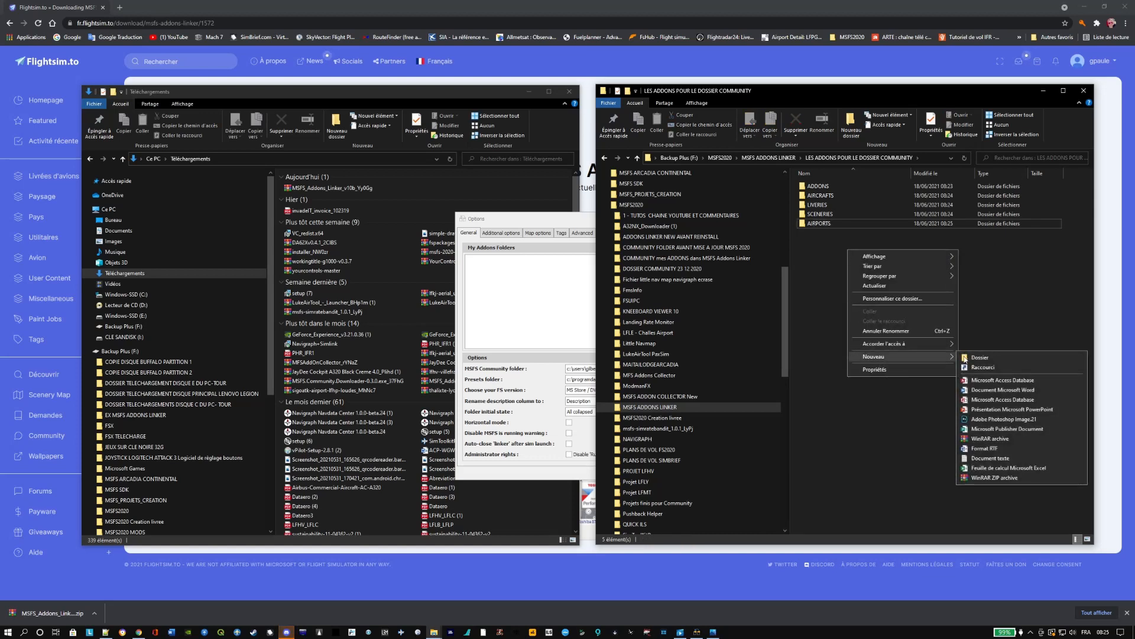
left_click(965, 358)
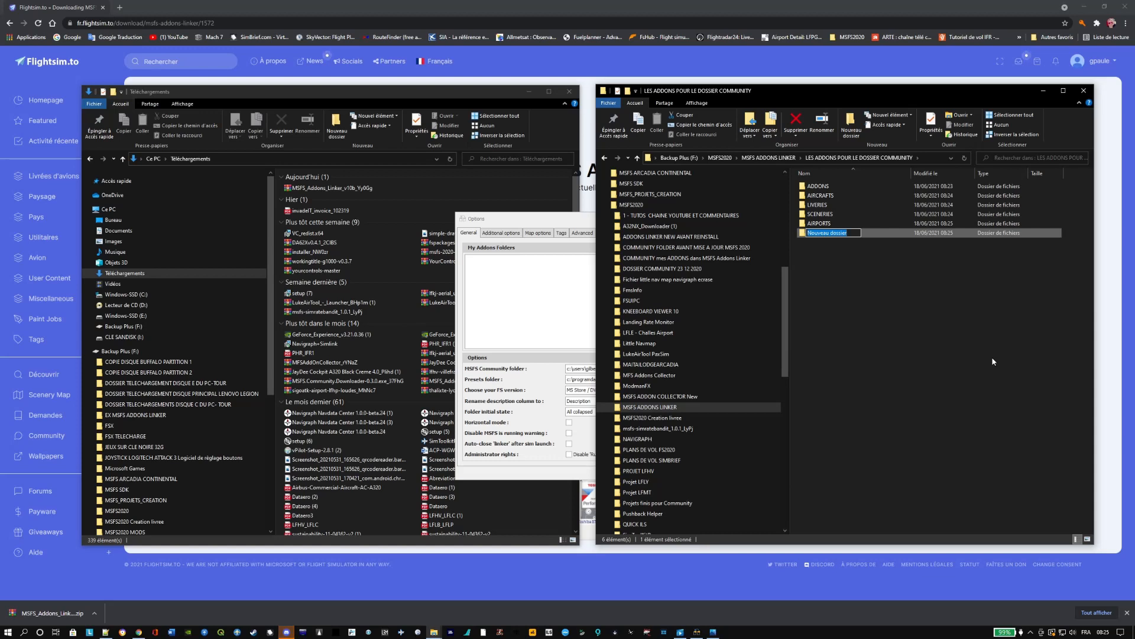
type("LIBRARIES")
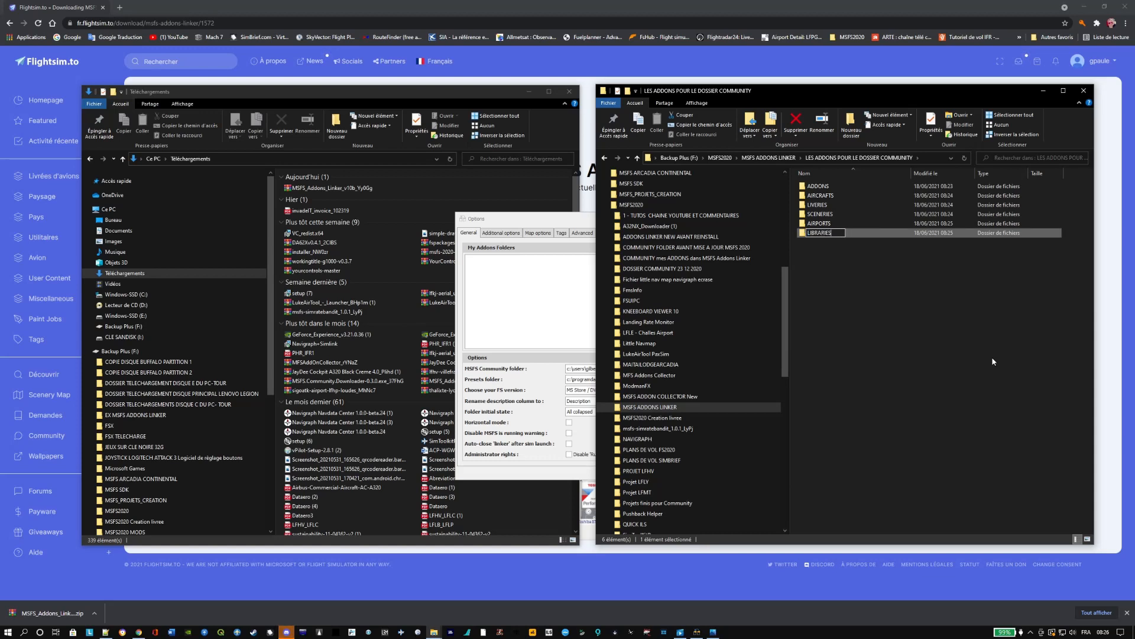
left_click(851, 234)
In the MSFS Addons Linker options, add F:\MSFS2020\MSFS ADDONS LINKER\LES ADDONS POUR LE DOSSIER COMMUNITY to My Addons Folders.
left_click(563, 226)
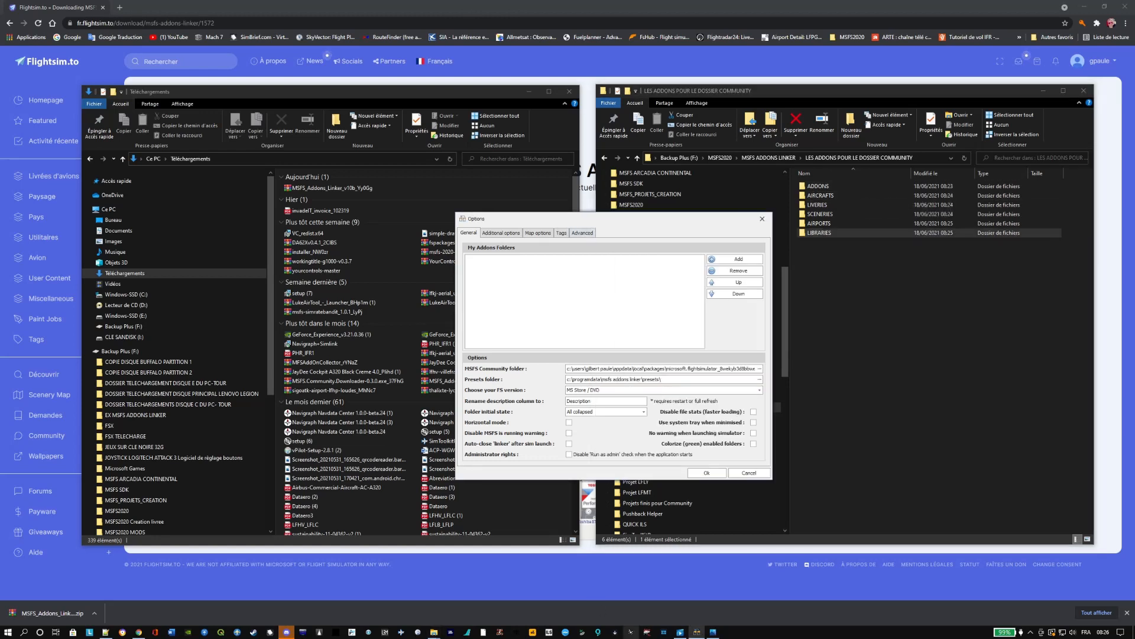
mouse_move(697, 634)
left_click(713, 261)
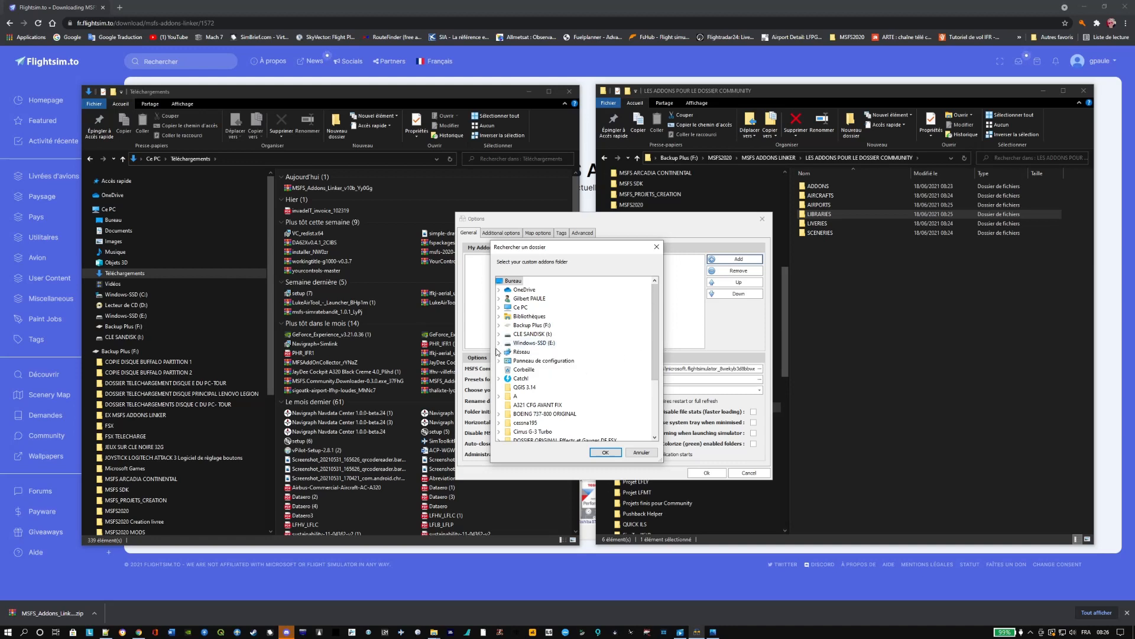
left_click(499, 325)
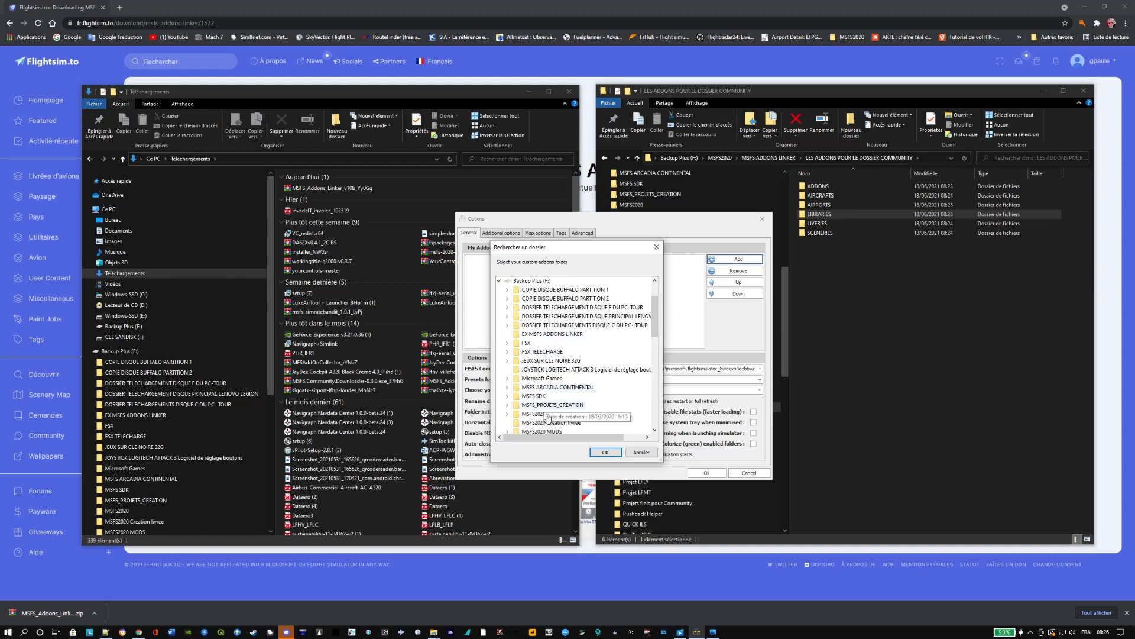
left_click(508, 414)
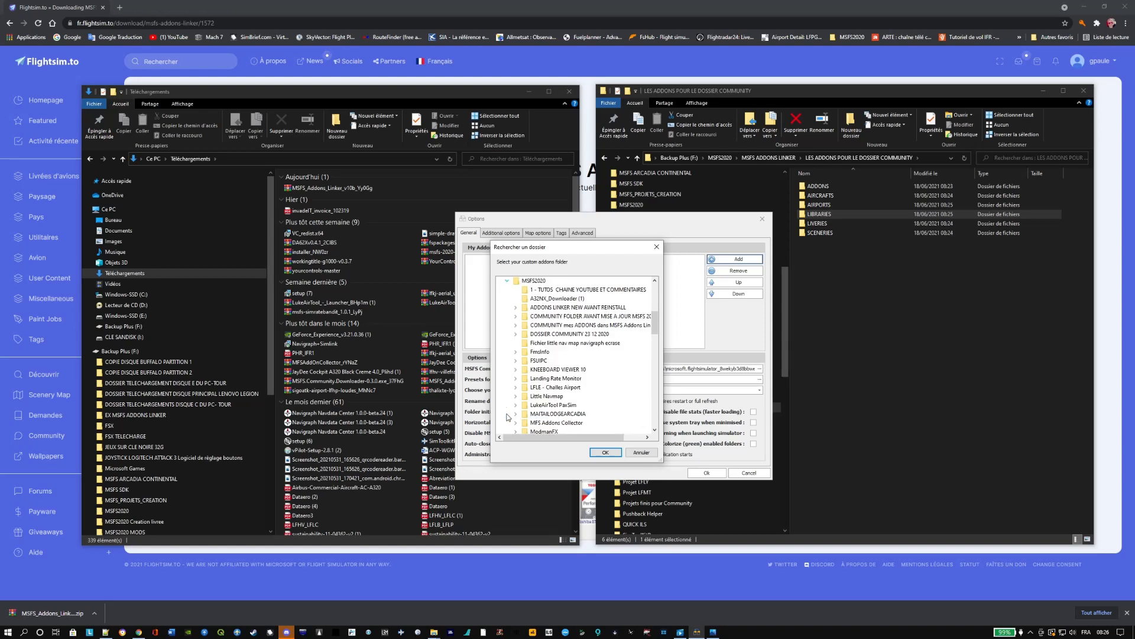
left_click_drag(655, 326, 651, 350)
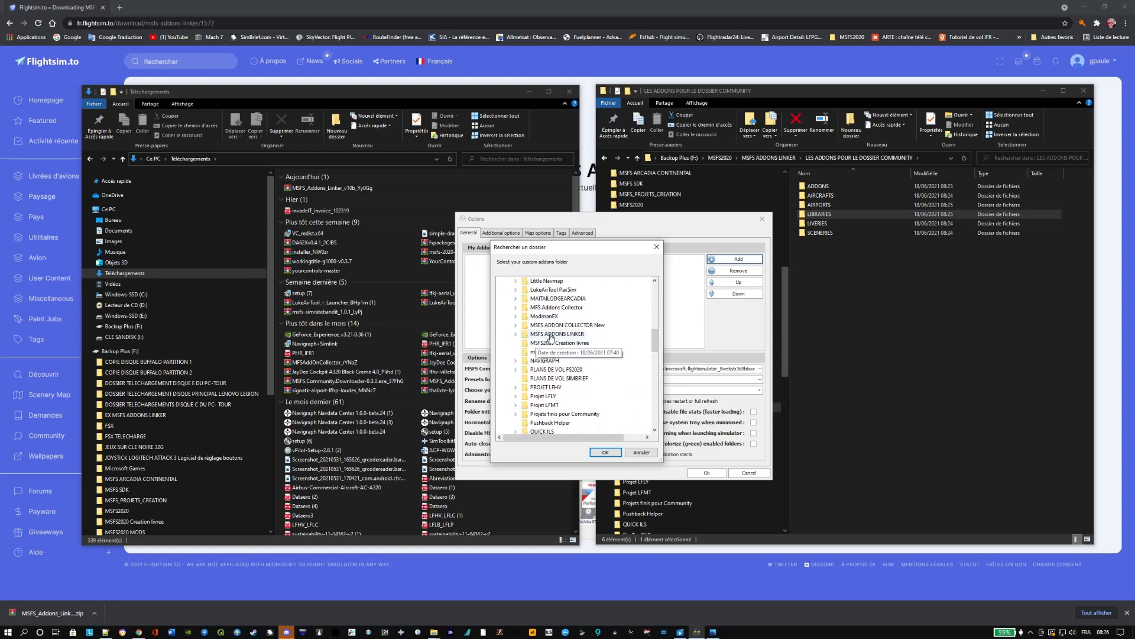
left_click(516, 333)
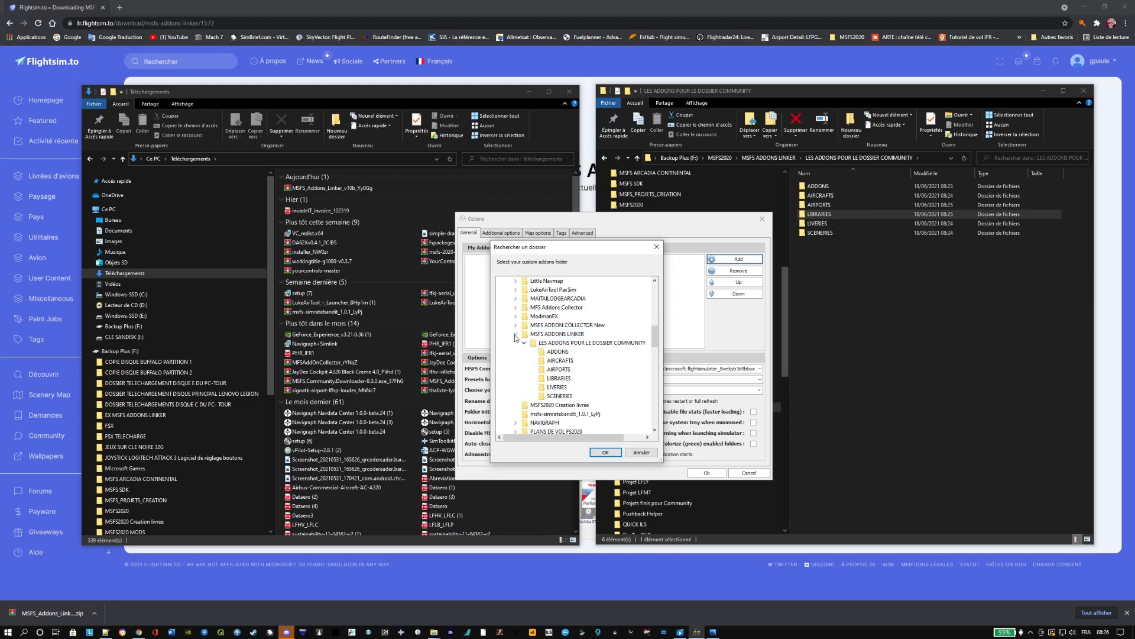
left_click(552, 343)
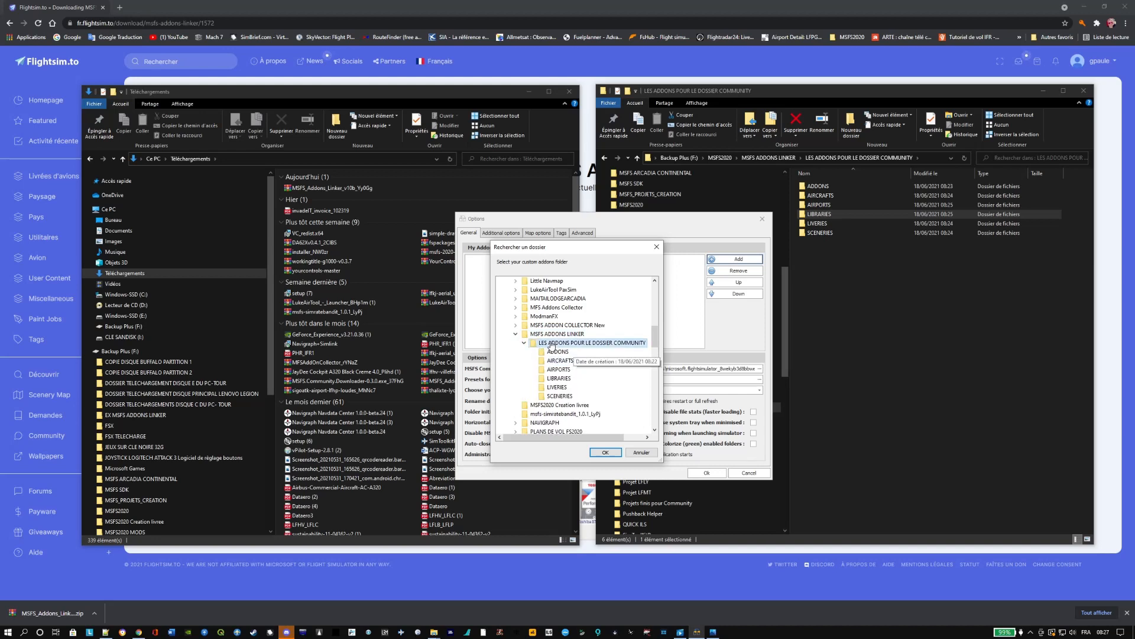
left_click(603, 452)
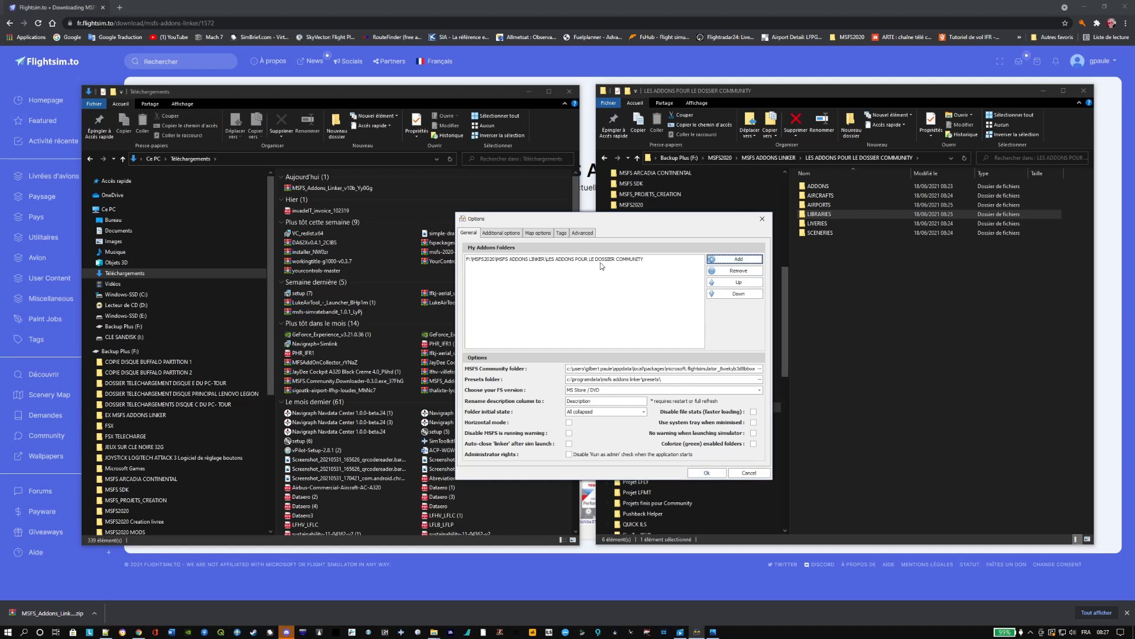
Confirm the options, continue past the access error, and restart MSFS Addons Linker with administrator rights.
left_click(705, 472)
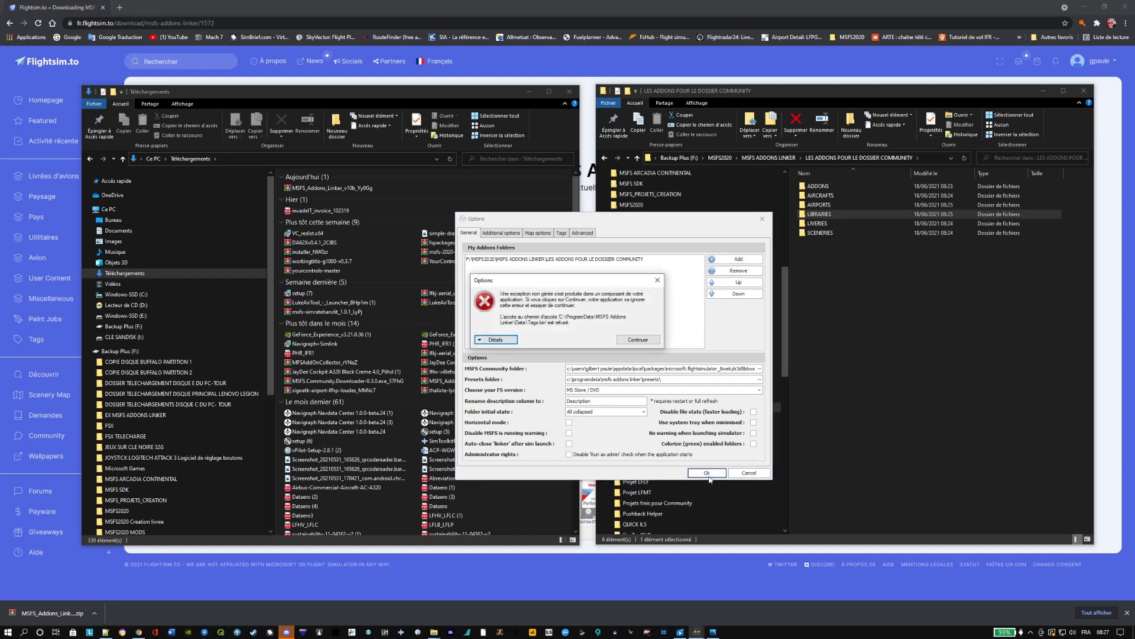
left_click(641, 341)
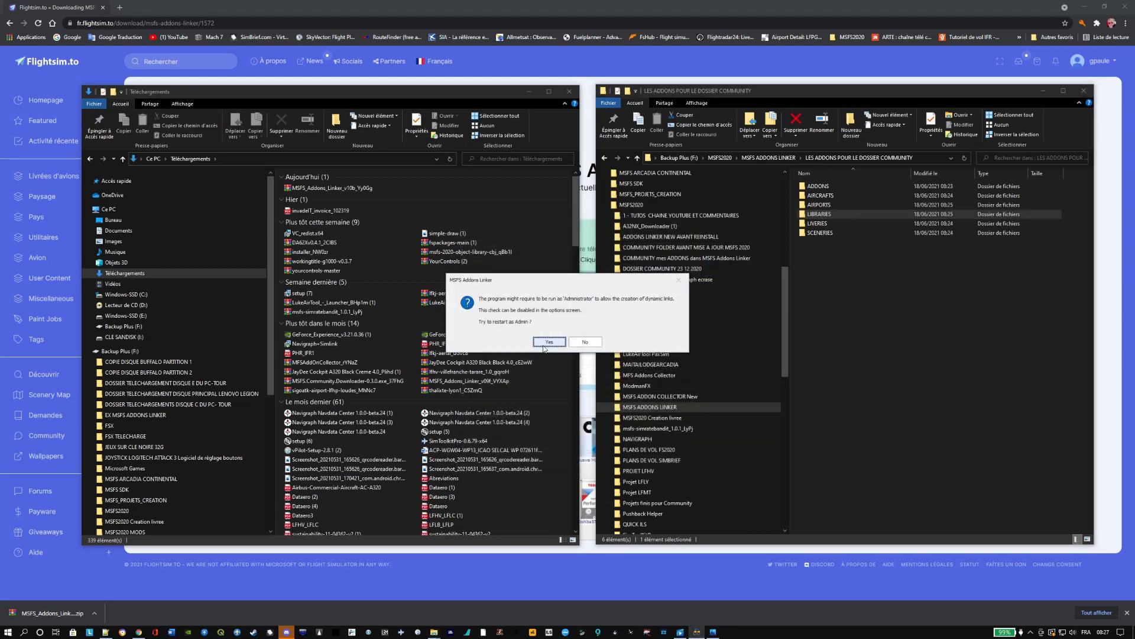
left_click(544, 342)
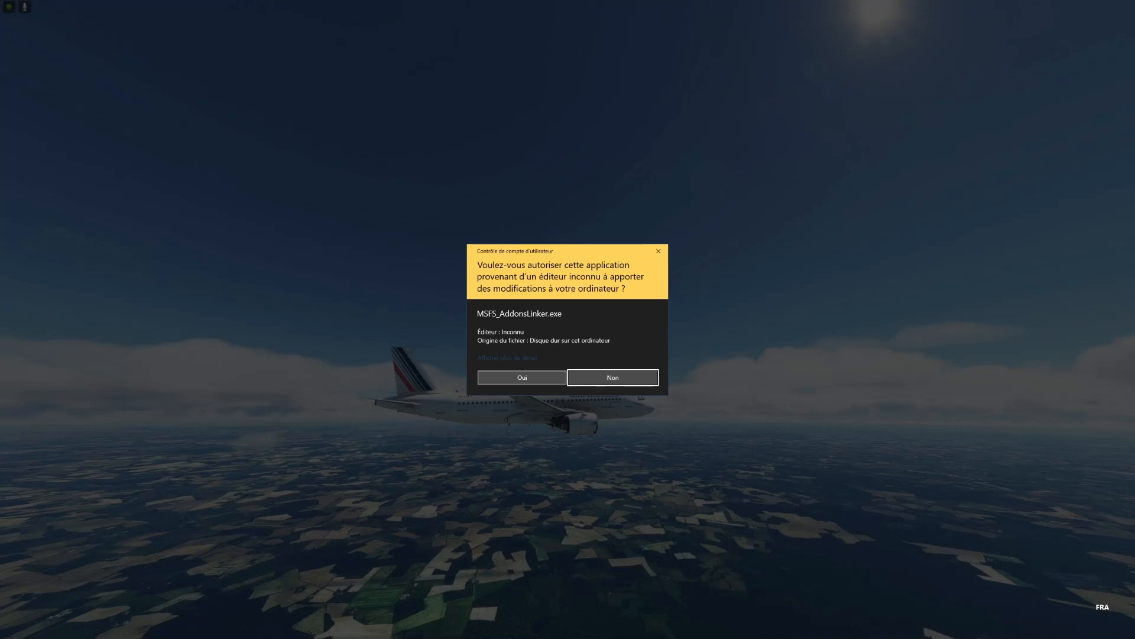
left_click(540, 375)
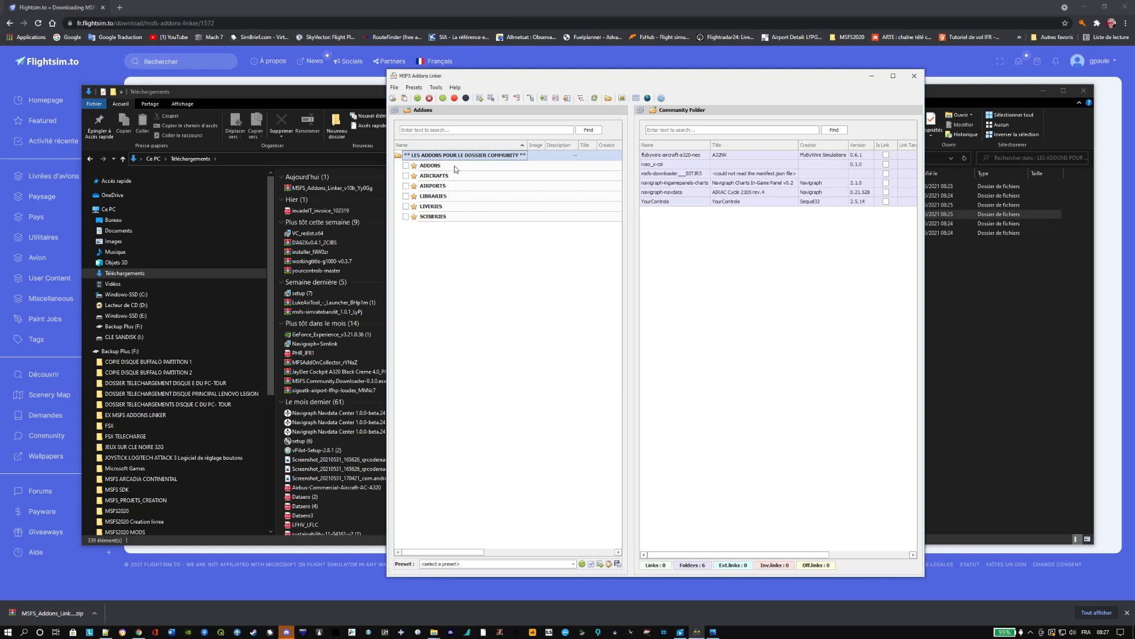
Switch to Flightsim.to in Chrome and open the FBW A32NX category of the Airbus aircraft liveries.
left_click(589, 60)
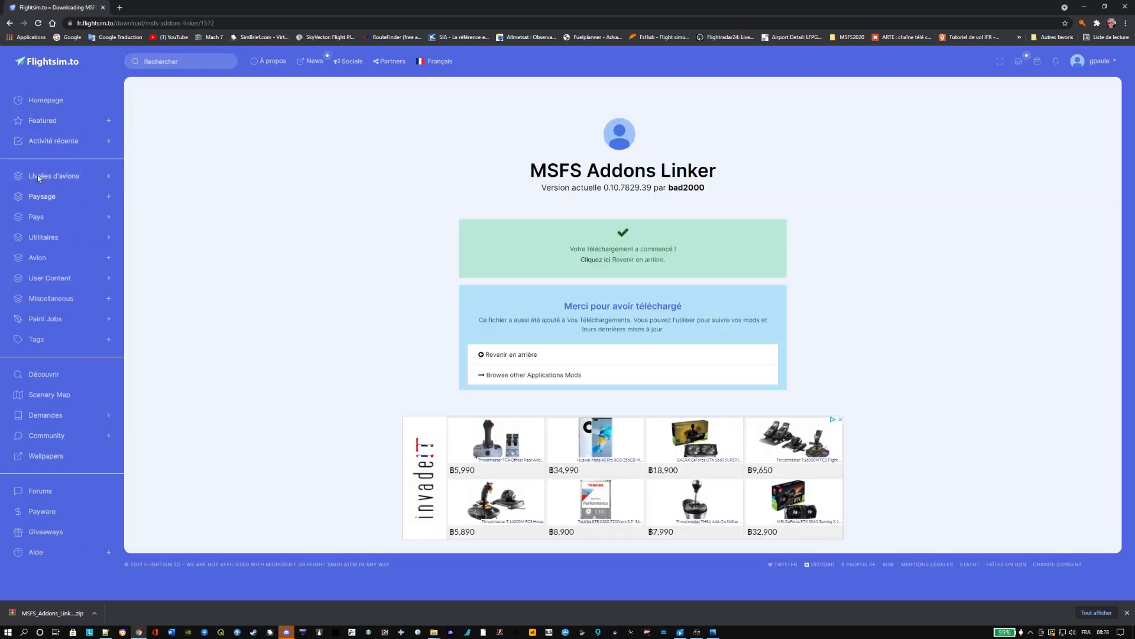
left_click(73, 179)
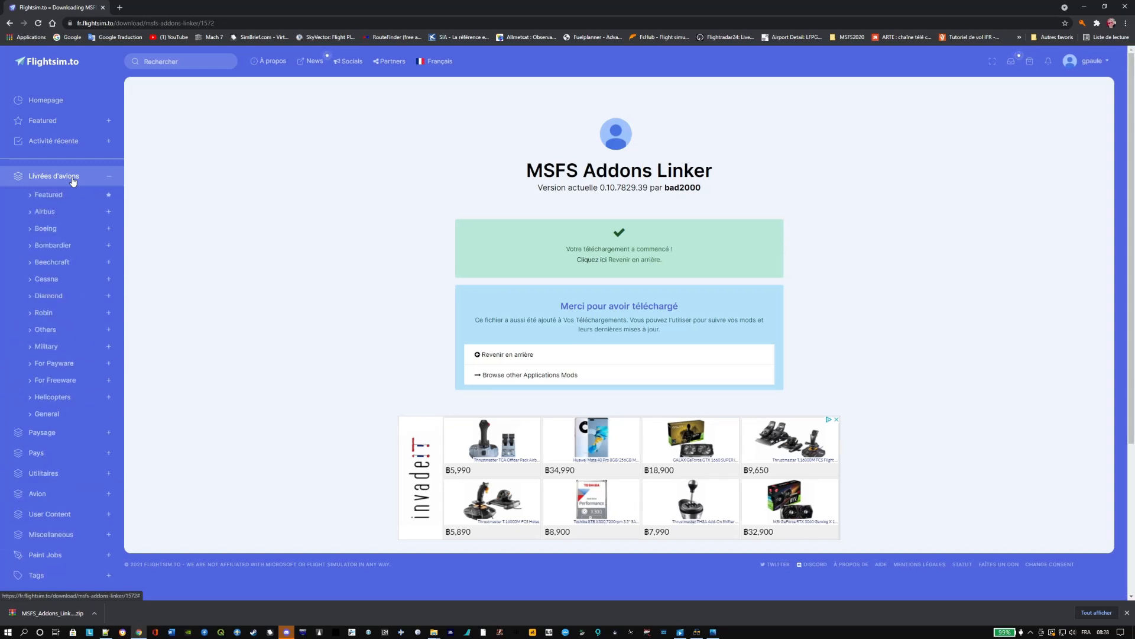
left_click(109, 214)
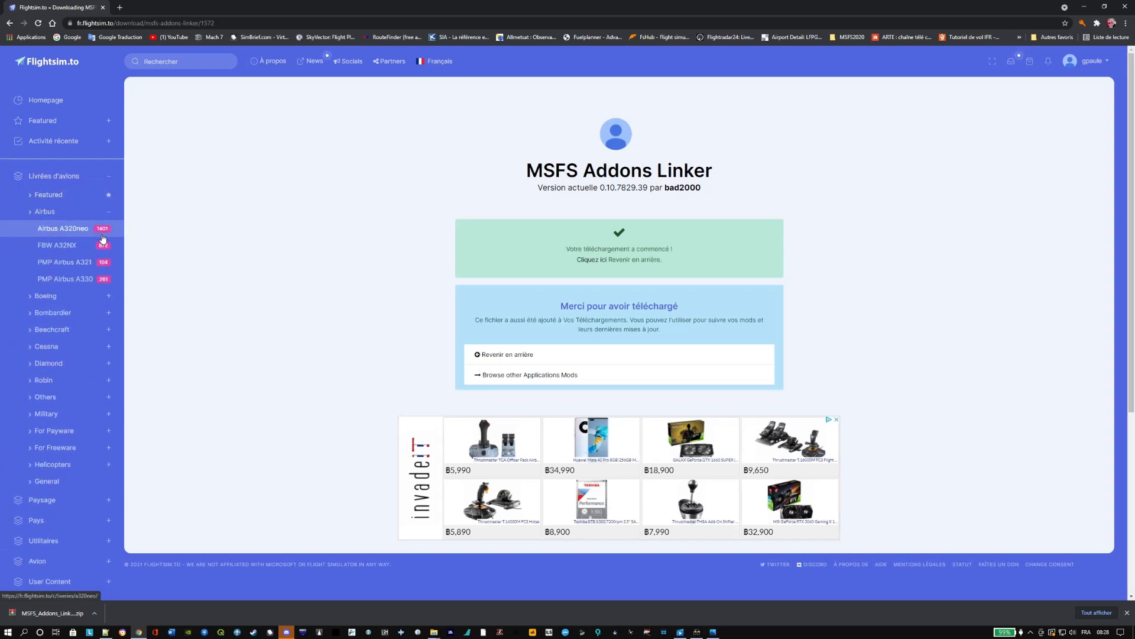
left_click(104, 248)
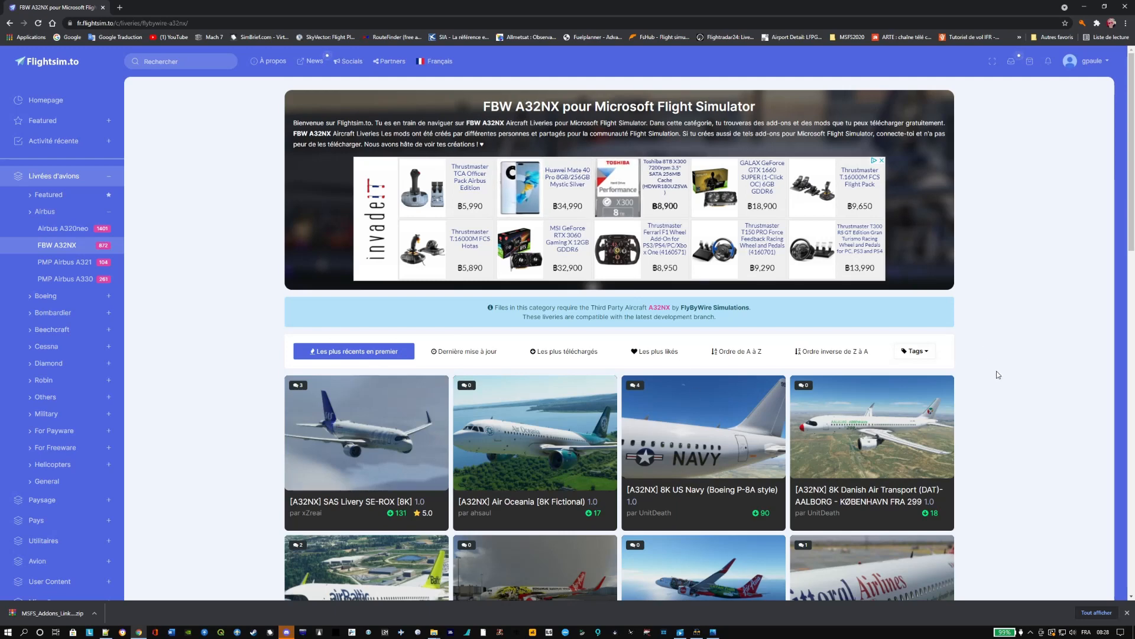
Browse the FBW A32NX liveries and open the page for [A32NX] Airbus A320neo - Malta Air (Ryanair).
scroll(997, 372, "down", 3)
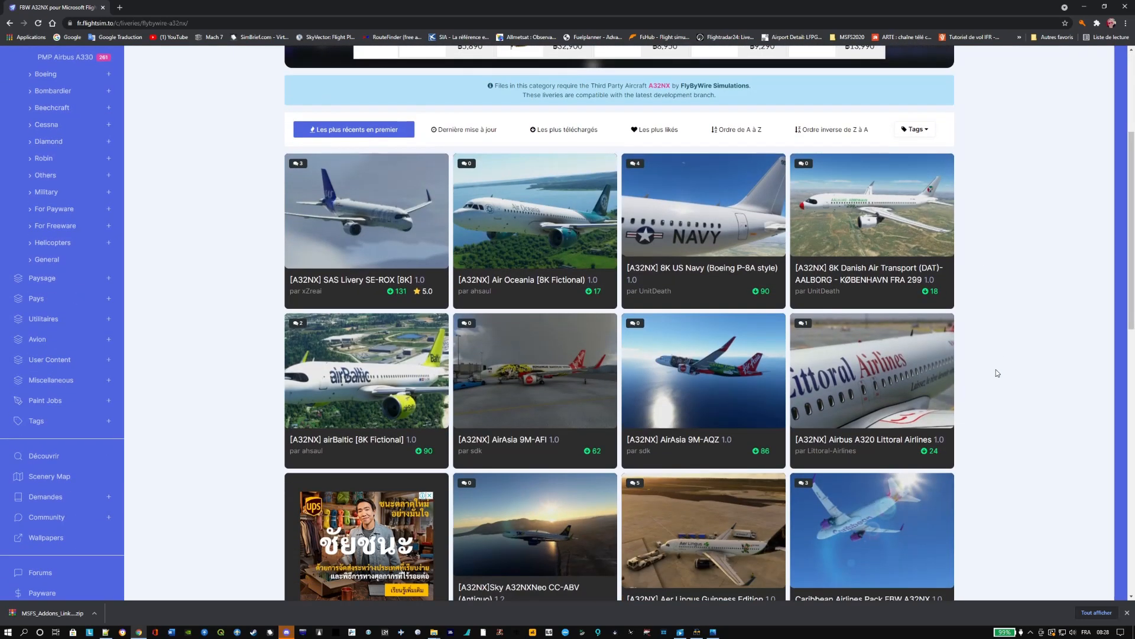
scroll(996, 369, "down", 3)
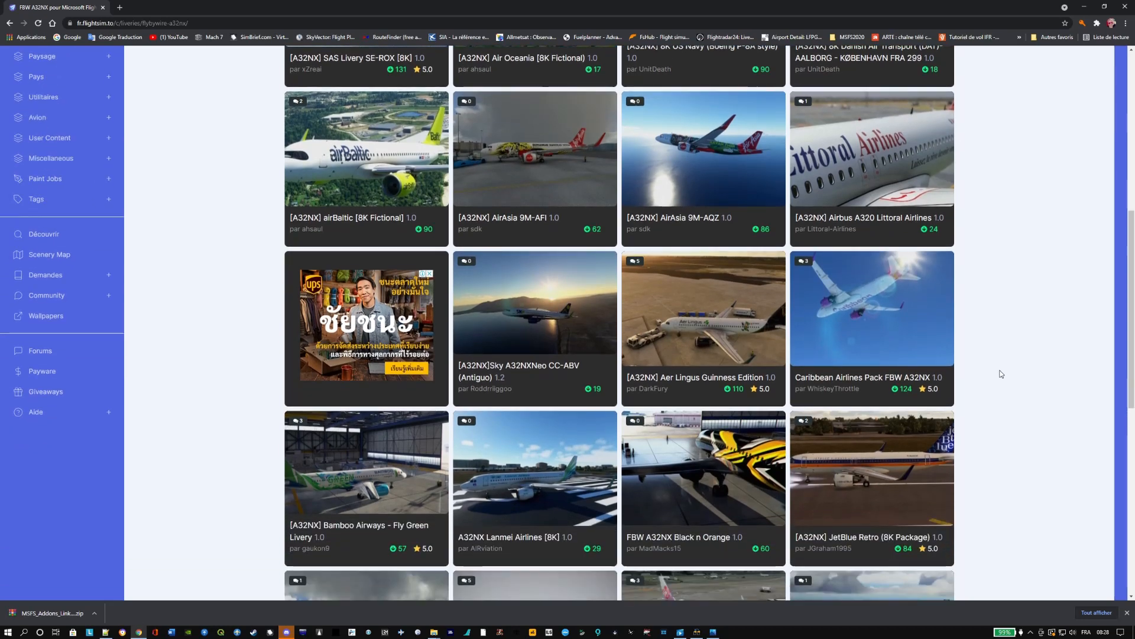
scroll(1001, 374, "up", 1)
scroll(1002, 374, "down", 2)
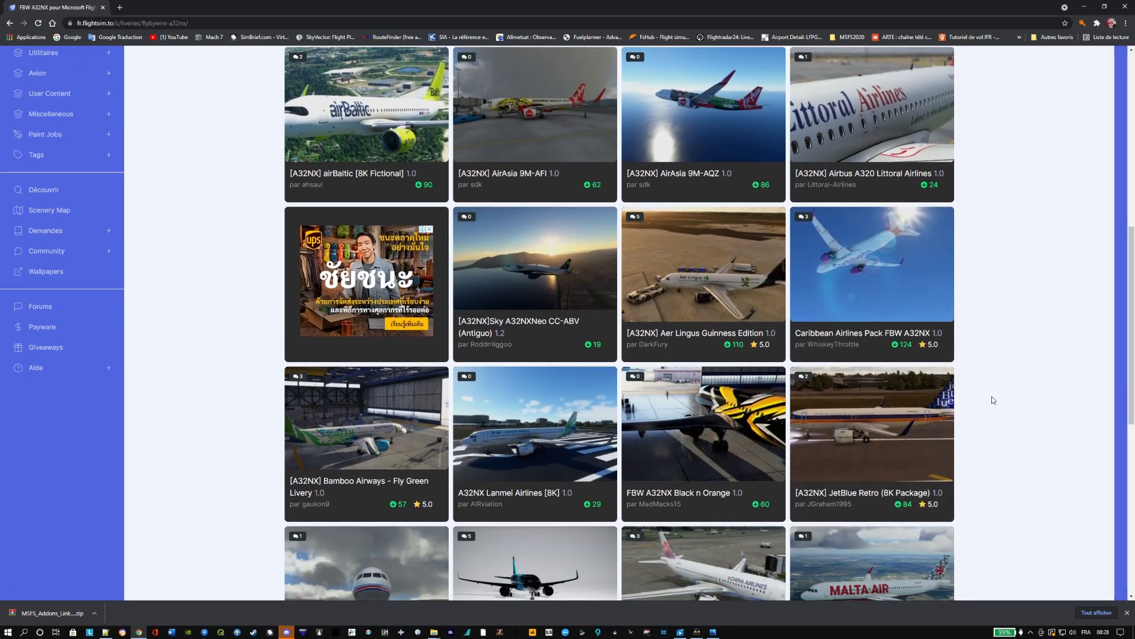
scroll(1017, 333, "down", 2)
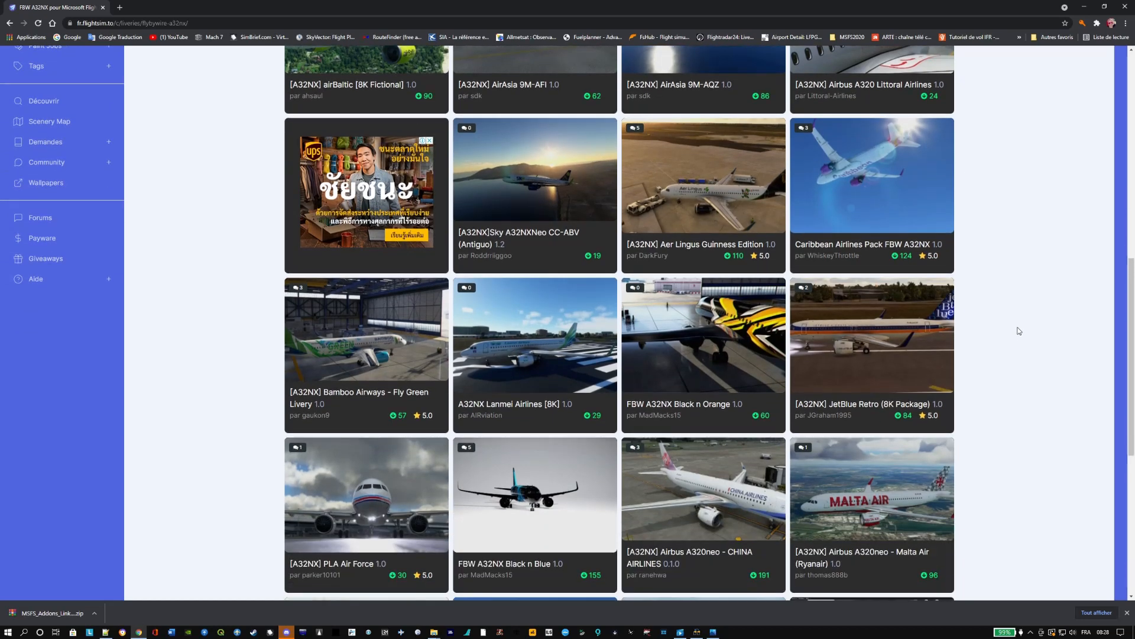
scroll(1008, 323, "down", 1)
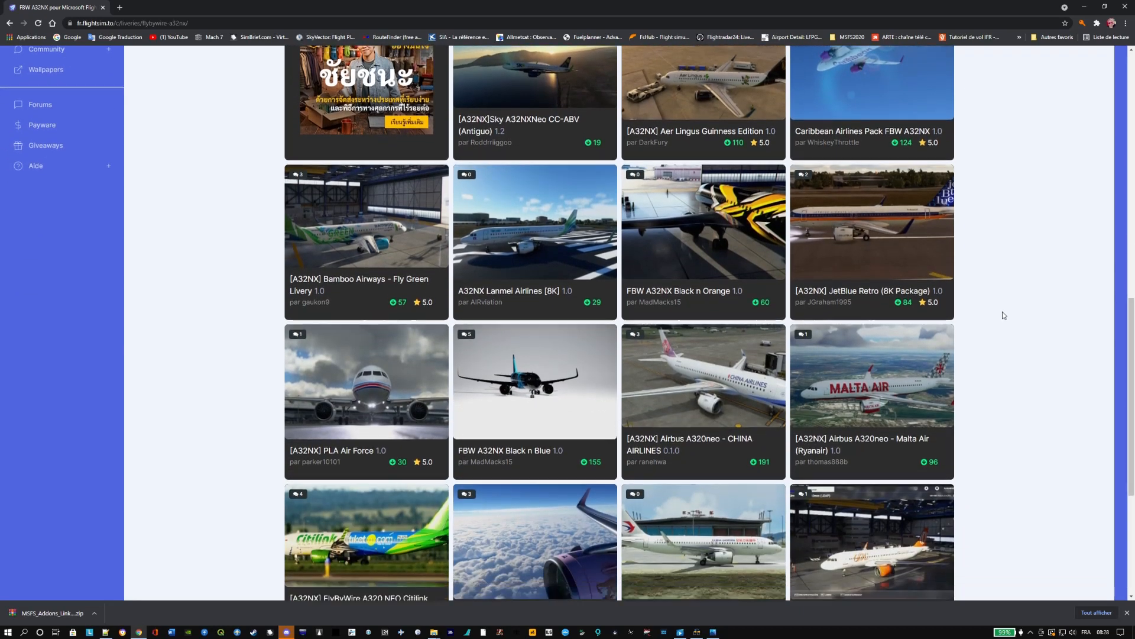
scroll(994, 321, "down", 1)
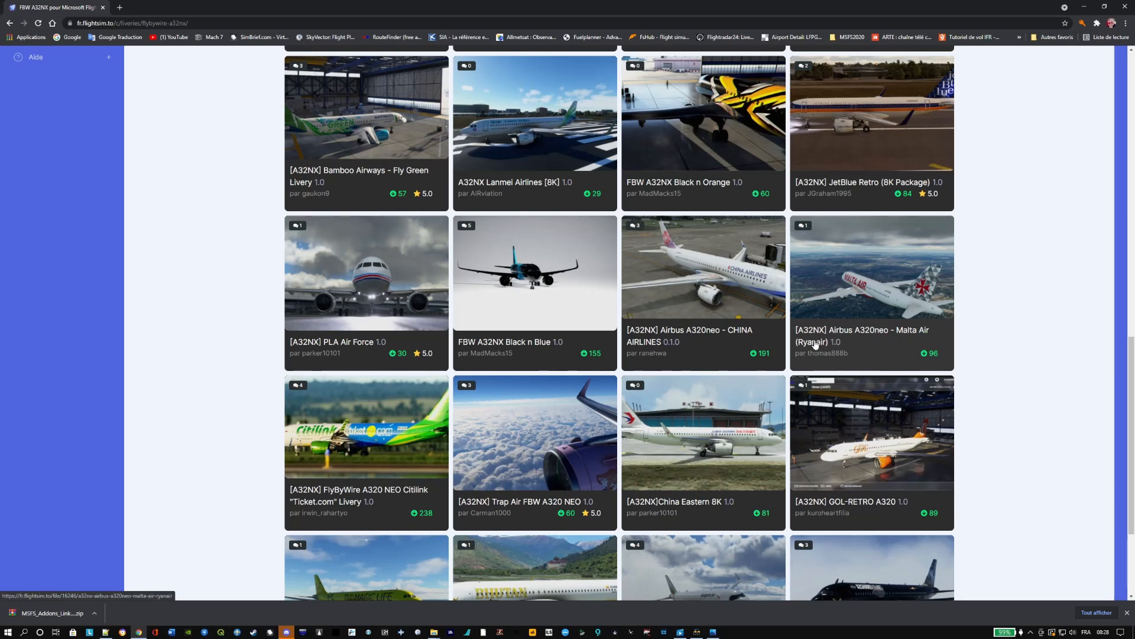
left_click(873, 335)
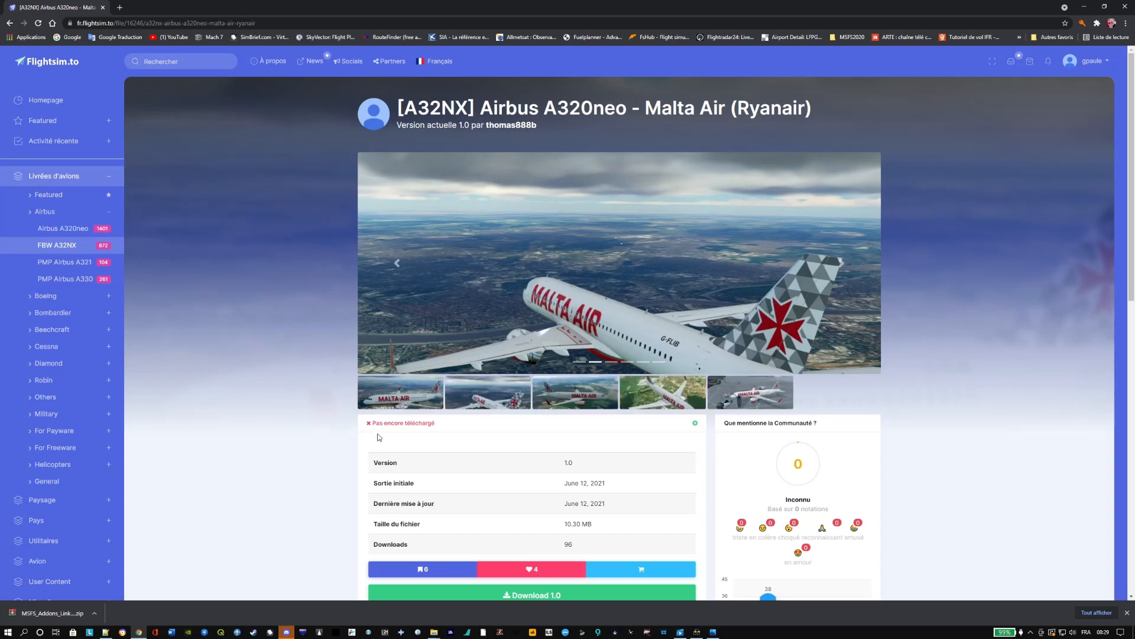
Download version 1.0 of the Malta Air livery and open the downloaded zip archive in WinRAR, clear of the Explorer window.
scroll(290, 288, "down", 2)
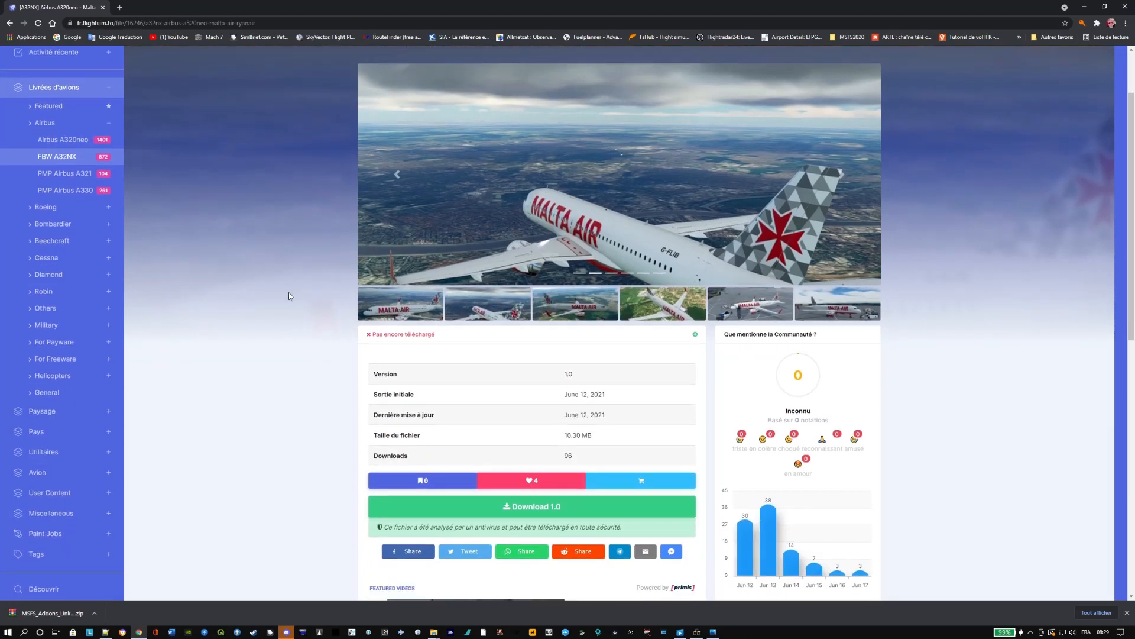
scroll(334, 399, "down", 2)
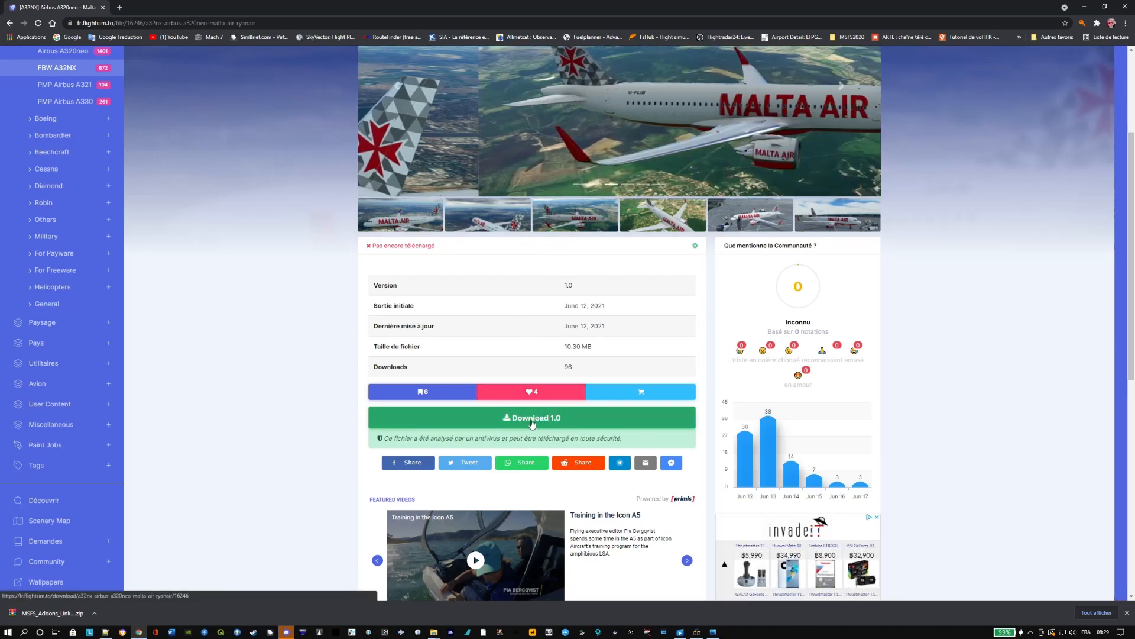
left_click(532, 423)
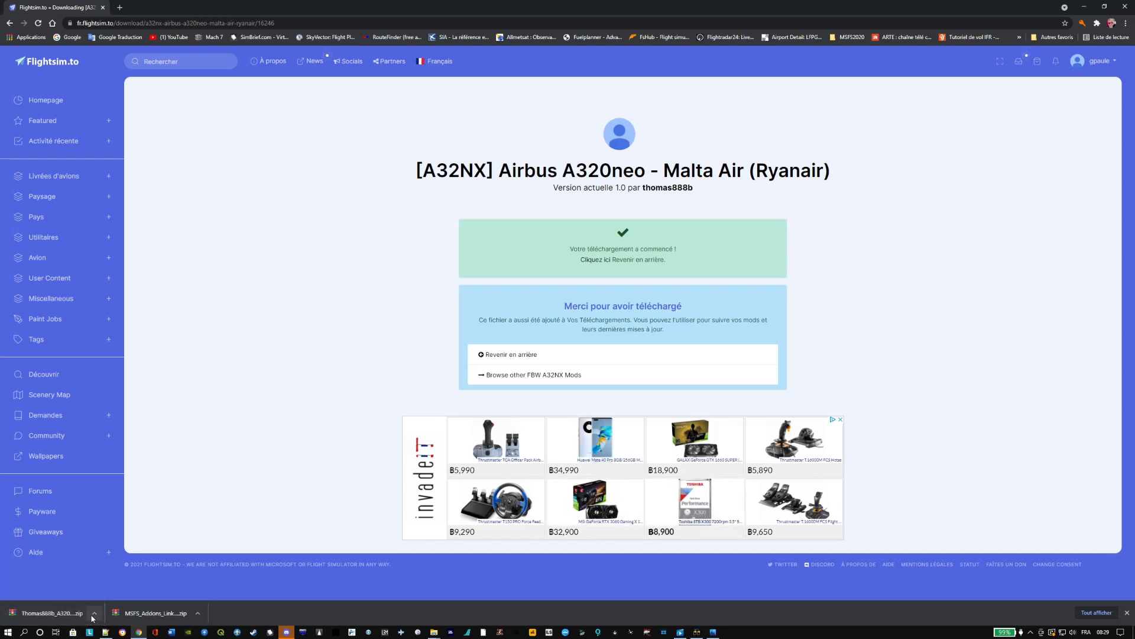
left_click(93, 615)
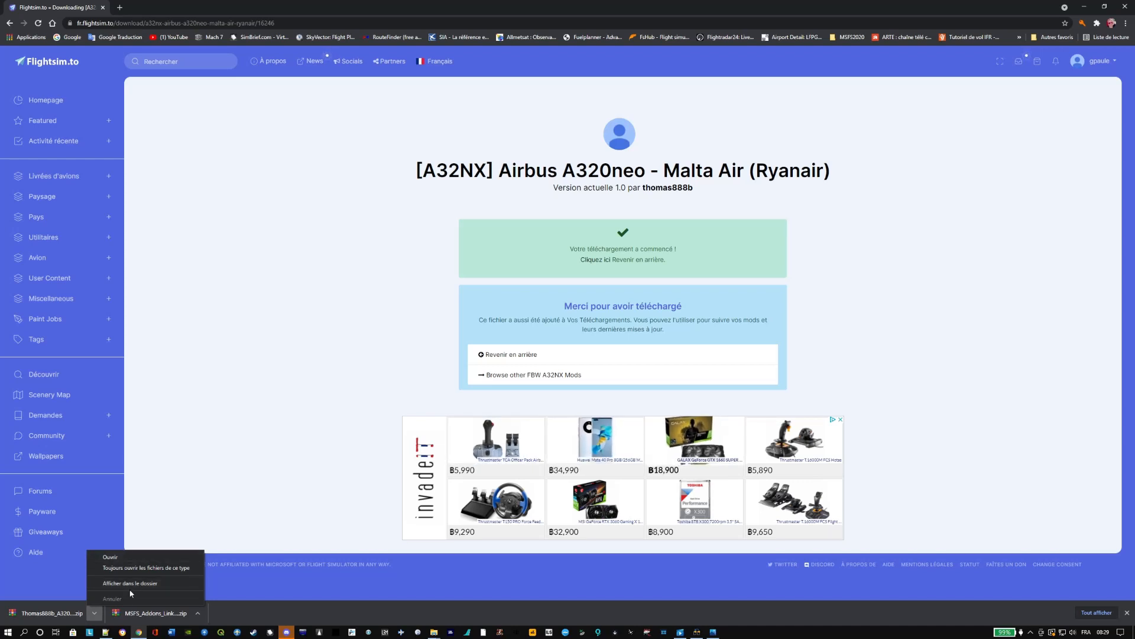
left_click(144, 557)
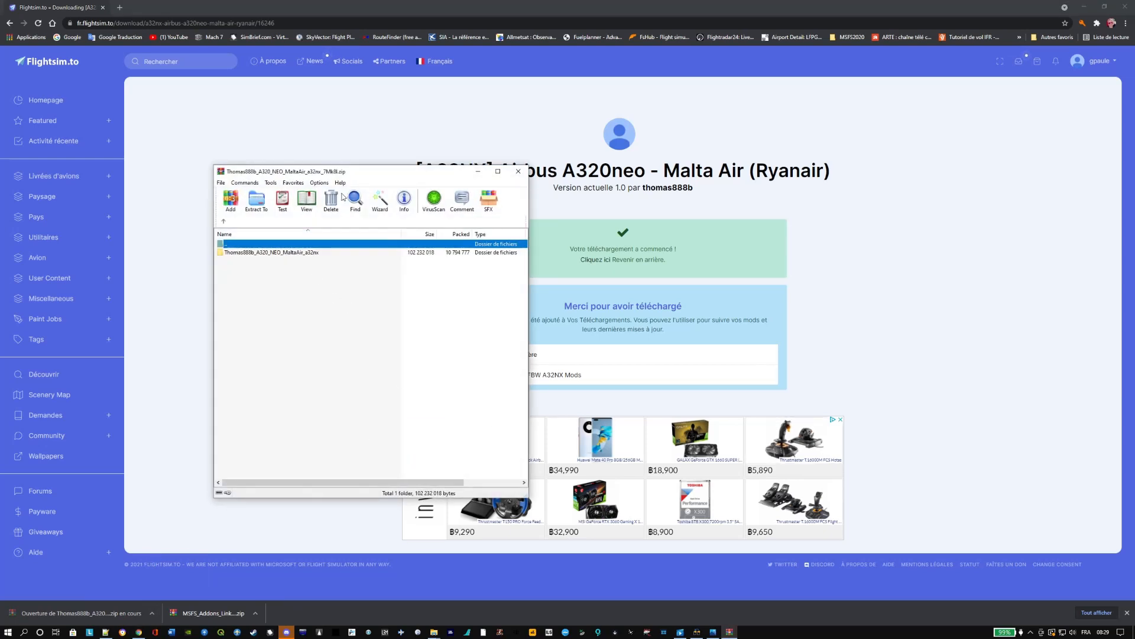
left_click_drag(386, 176, 303, 128)
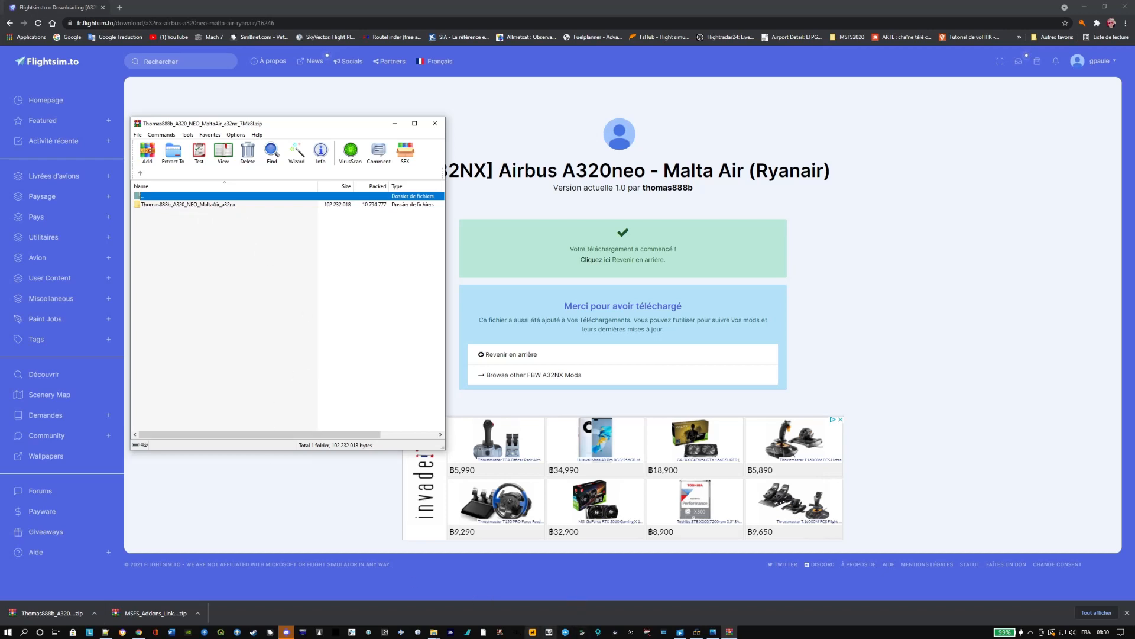
In File Explorer, create a subfolder named AN32NX inside the LIVERIES folder of LES ADDONS POUR LE DOSSIER COMMUNITY.
mouse_move(434, 632)
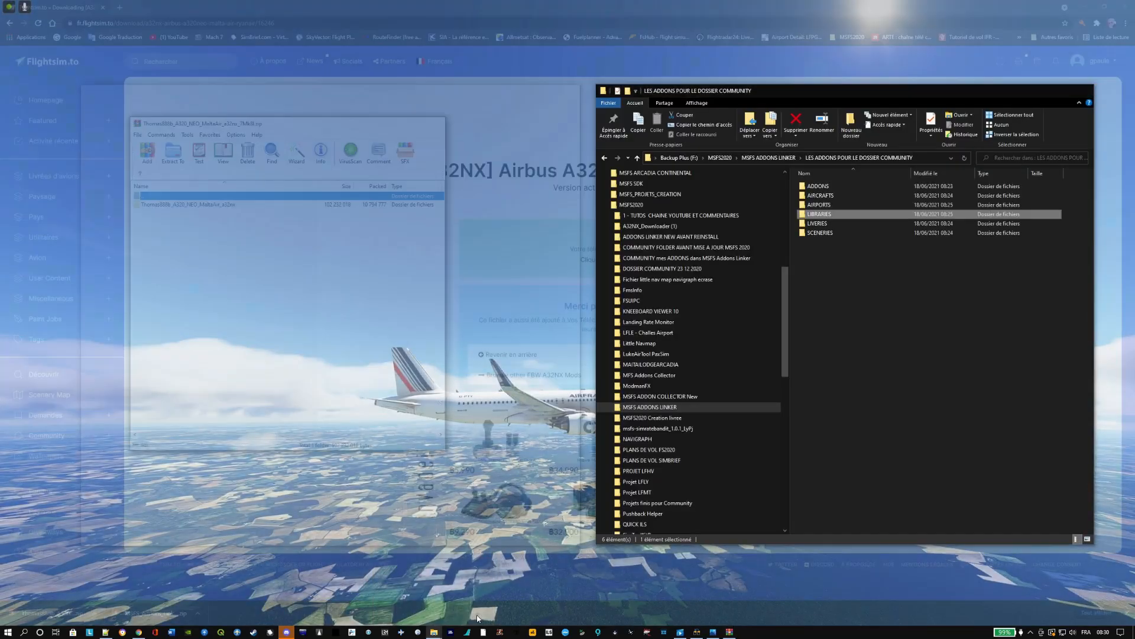
left_click(464, 595)
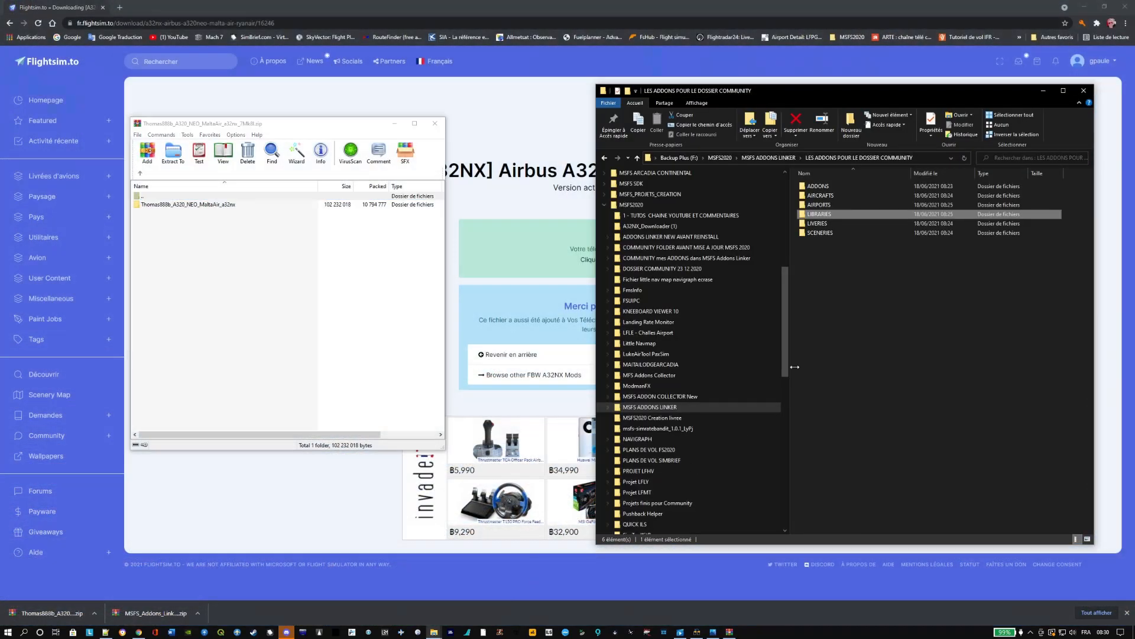
double_click(841, 224)
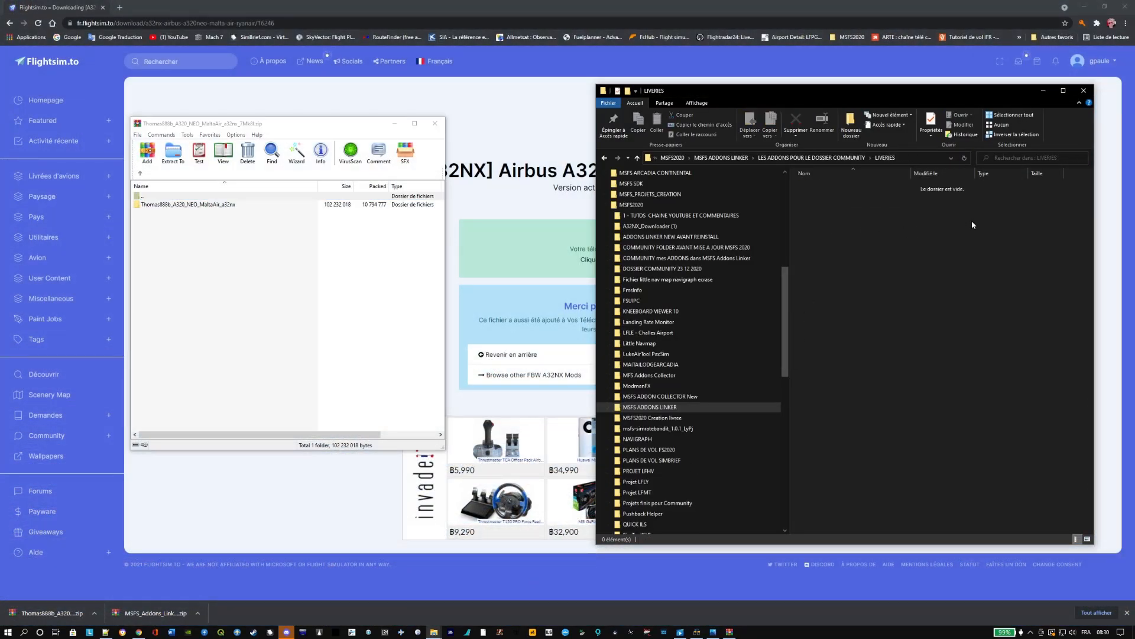
right_click(838, 222)
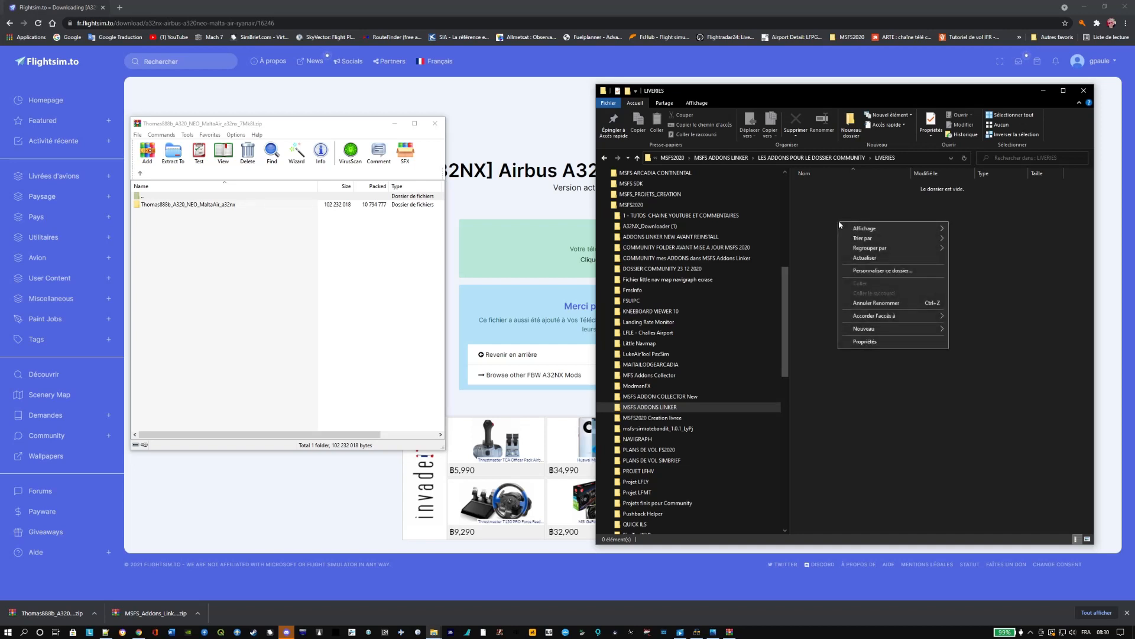
mouse_move(887, 334)
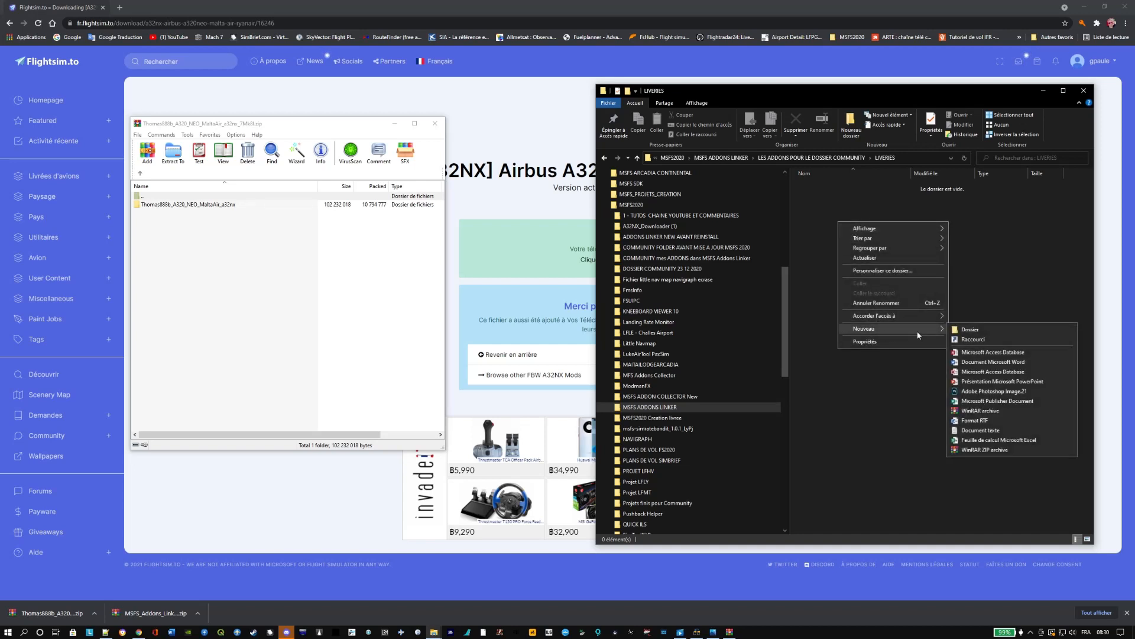
left_click(973, 332)
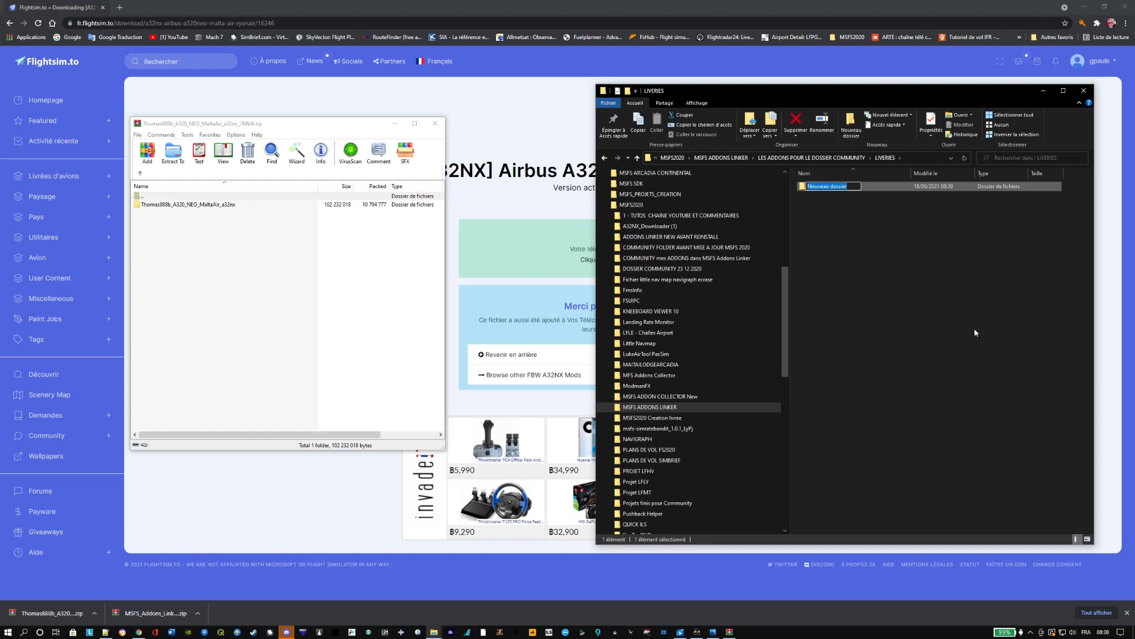
type("ANX")
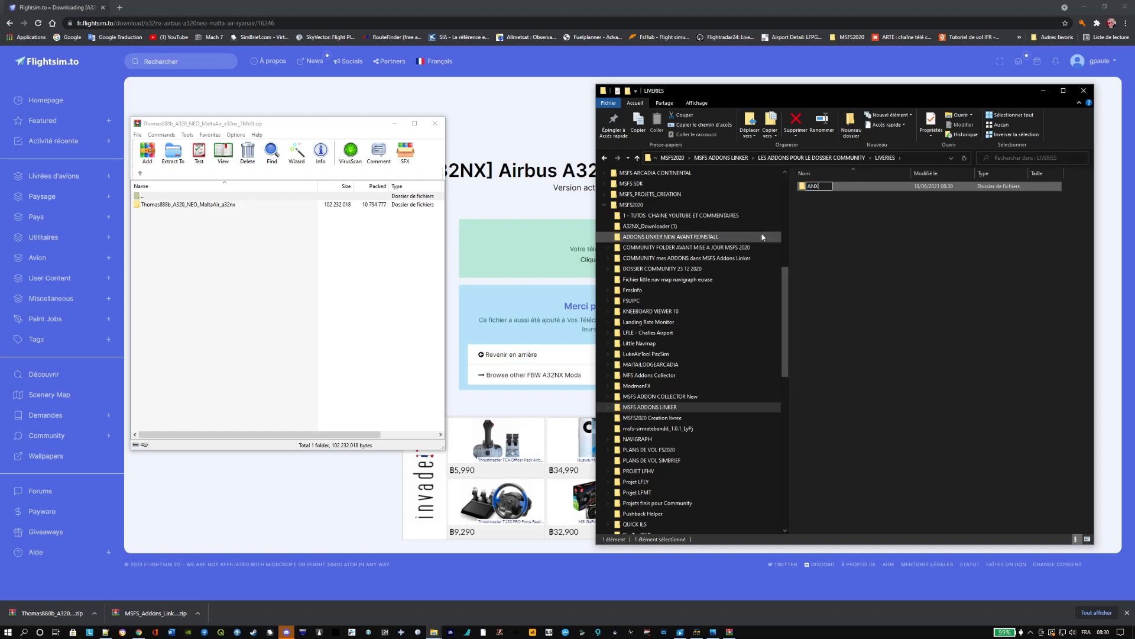
key("BackSpace")
type("3")
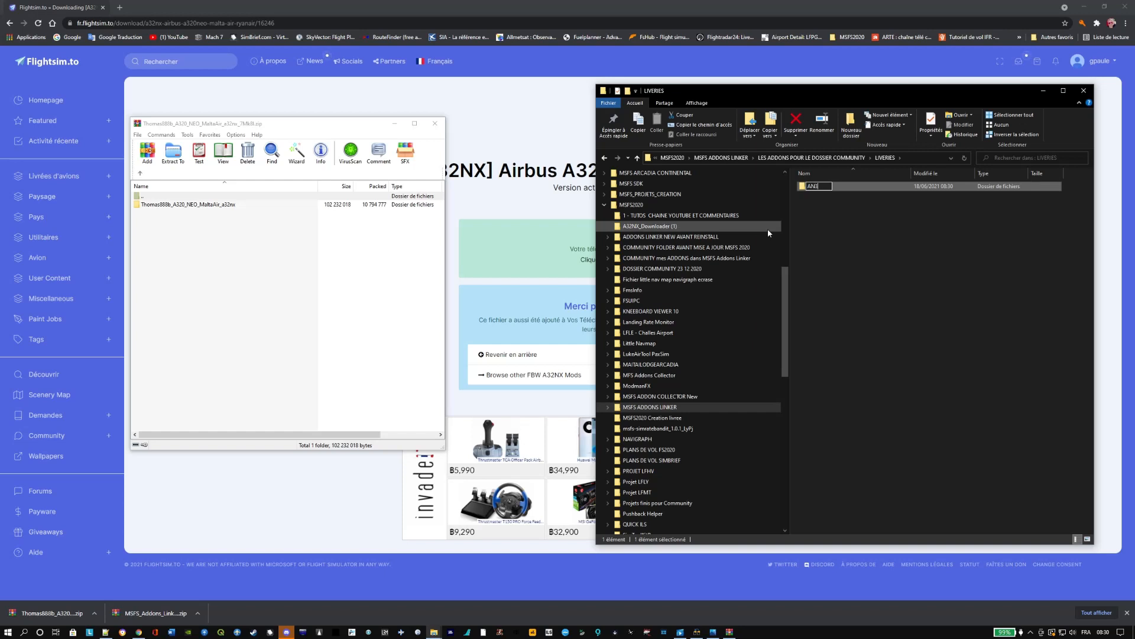
type("2NX")
Extract the Malta Air livery folder from the WinRAR archive into the AN32NX folder.
double_click(883, 188)
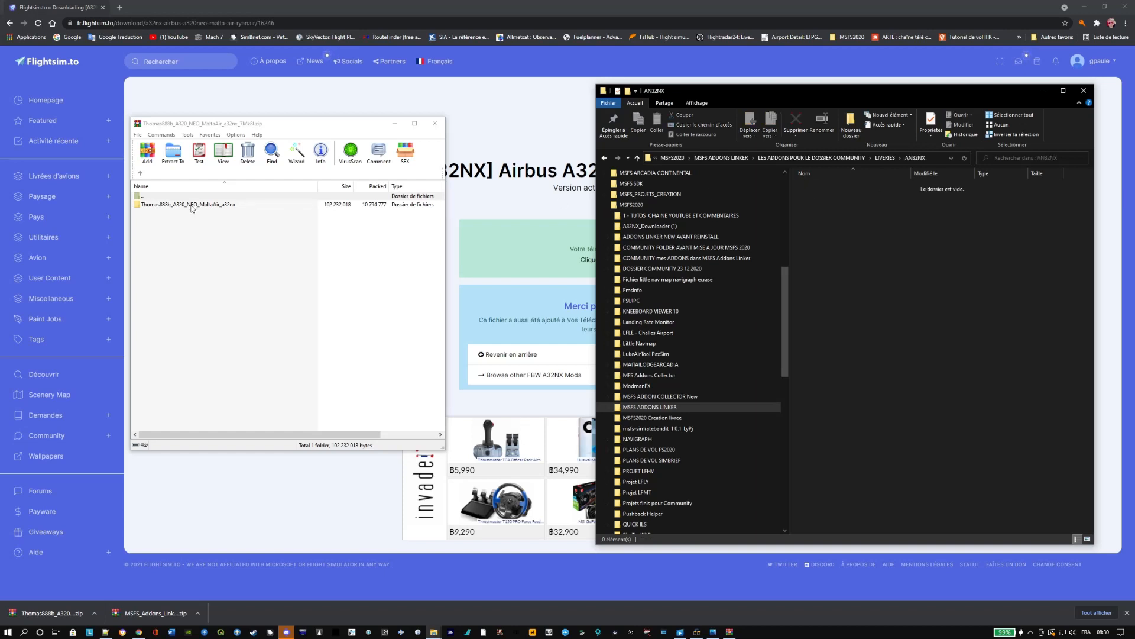
left_click_drag(191, 207, 871, 246)
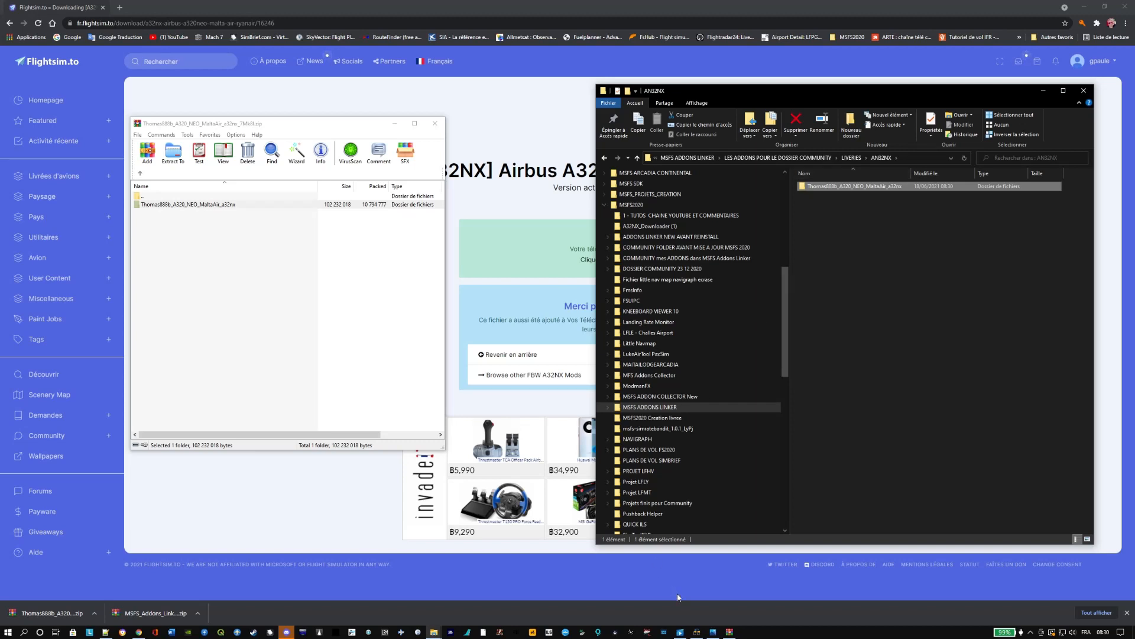
Switch to MSFS Addons Linker, refresh the add-ons list and enable the Malta Air livery under LIVERIES > AN32NX.
left_click(696, 631)
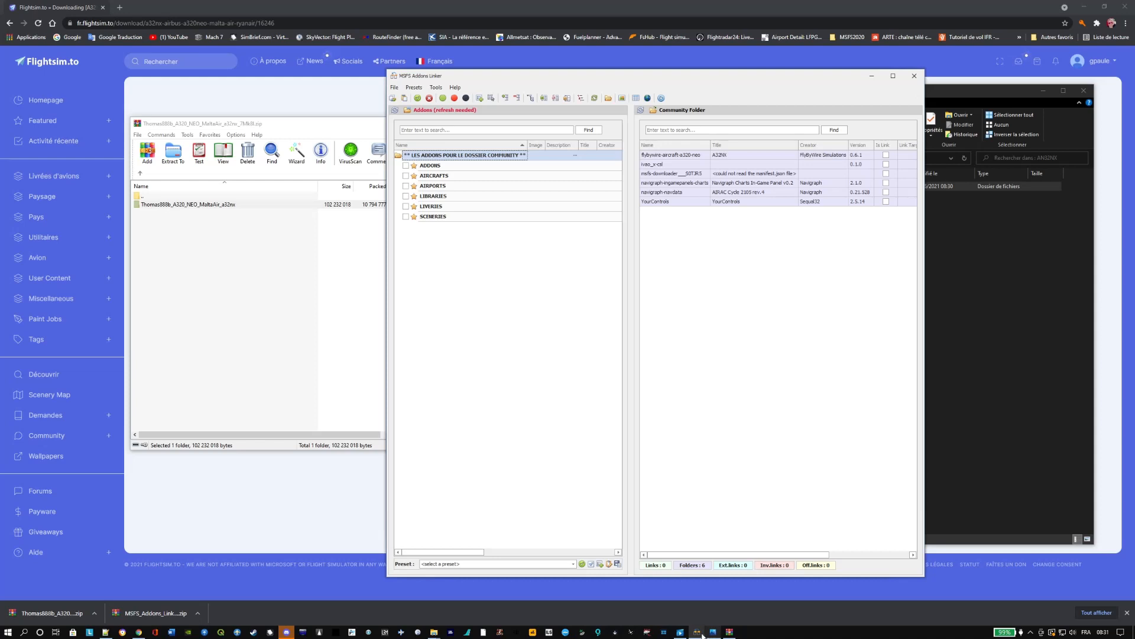
mouse_move(698, 634)
left_click(395, 110)
left_click(399, 206)
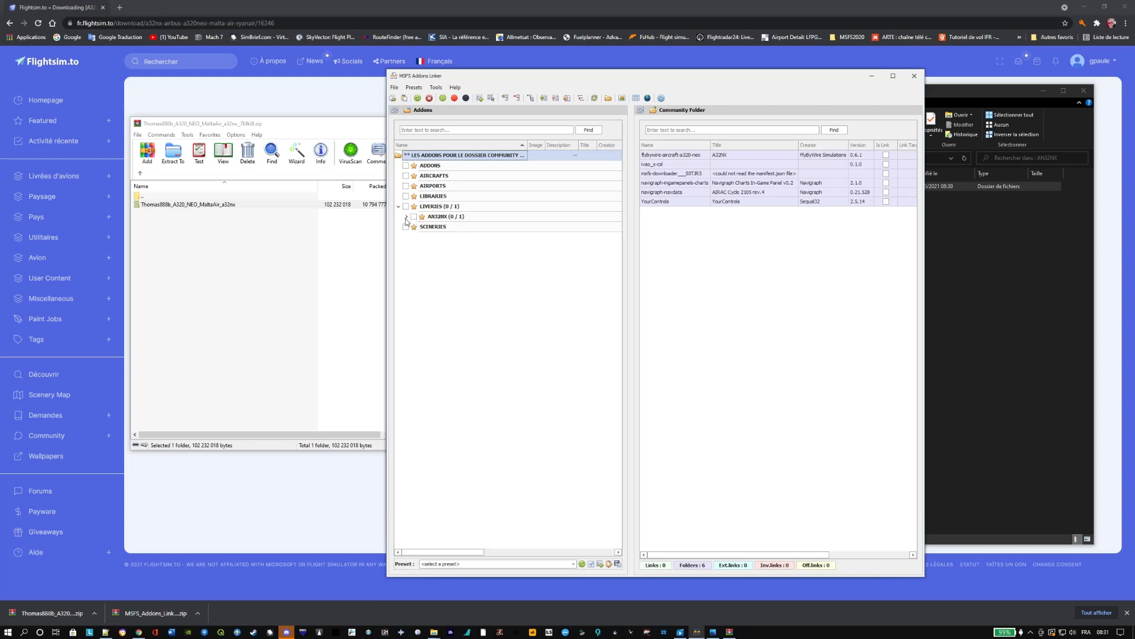
left_click(406, 218)
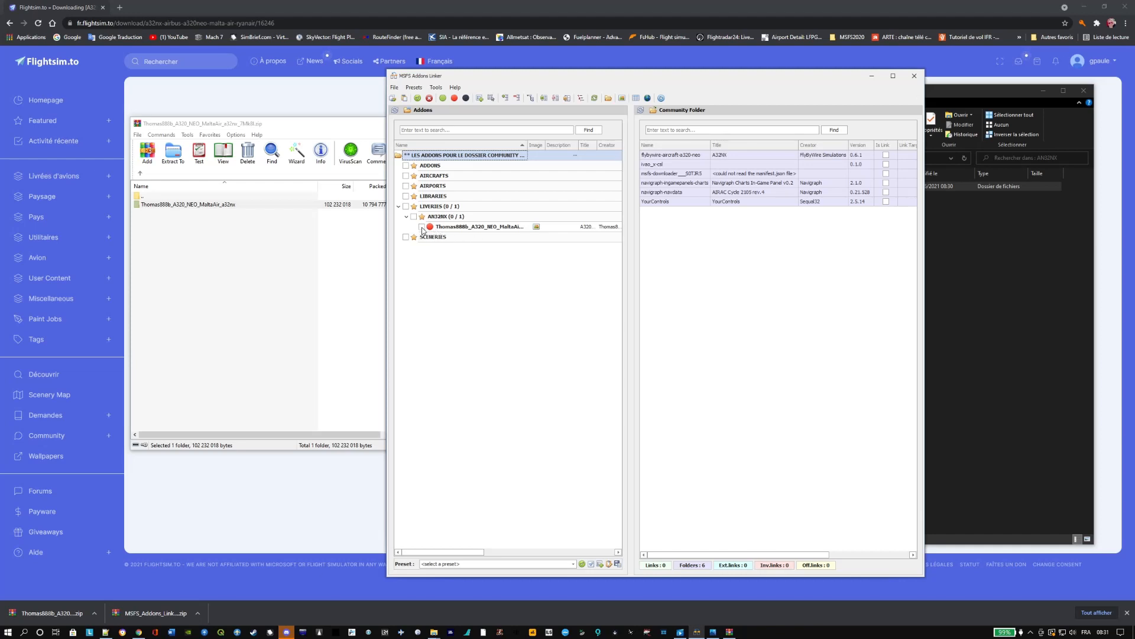
left_click(422, 227)
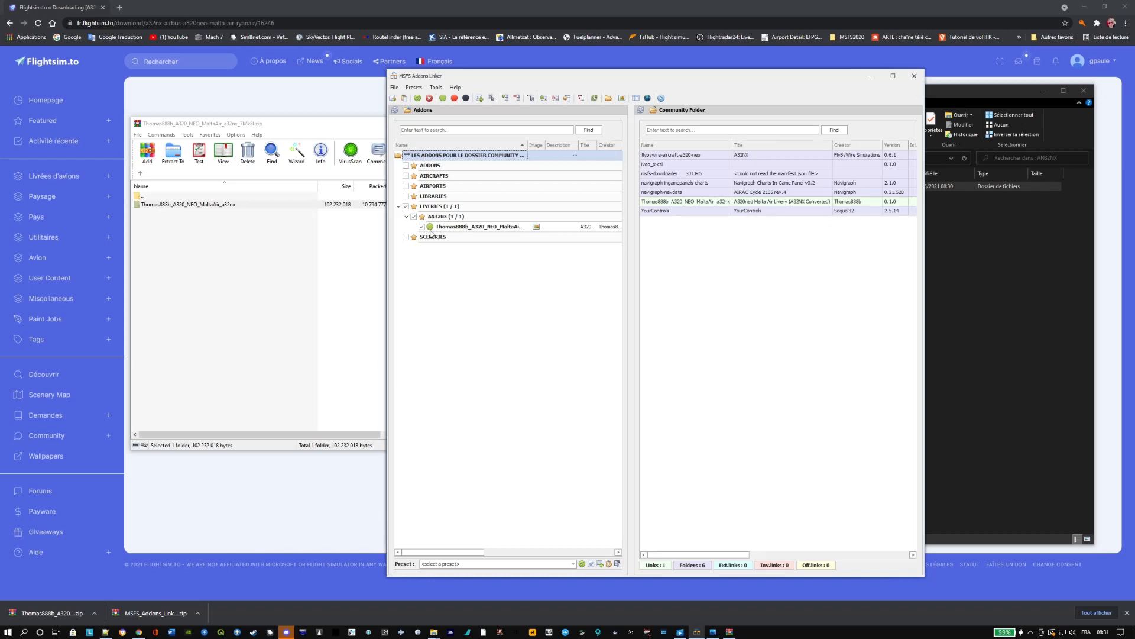
Collapse the LIVERIES branch in the add-ons tree.
left_click(398, 206)
left_click(398, 207)
left_click(399, 207)
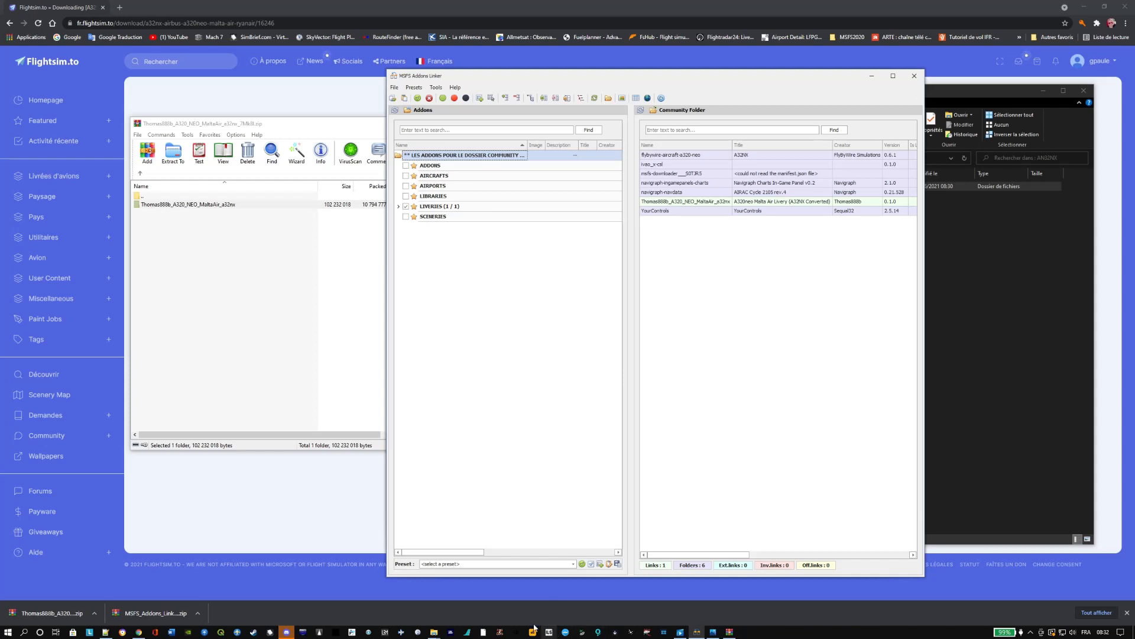
Switch to File Explorer and open the ADDONS LINKER NEW AVANT REINSTALL folder inside MSFS2020.
mouse_move(434, 634)
left_click(434, 634)
mouse_move(455, 590)
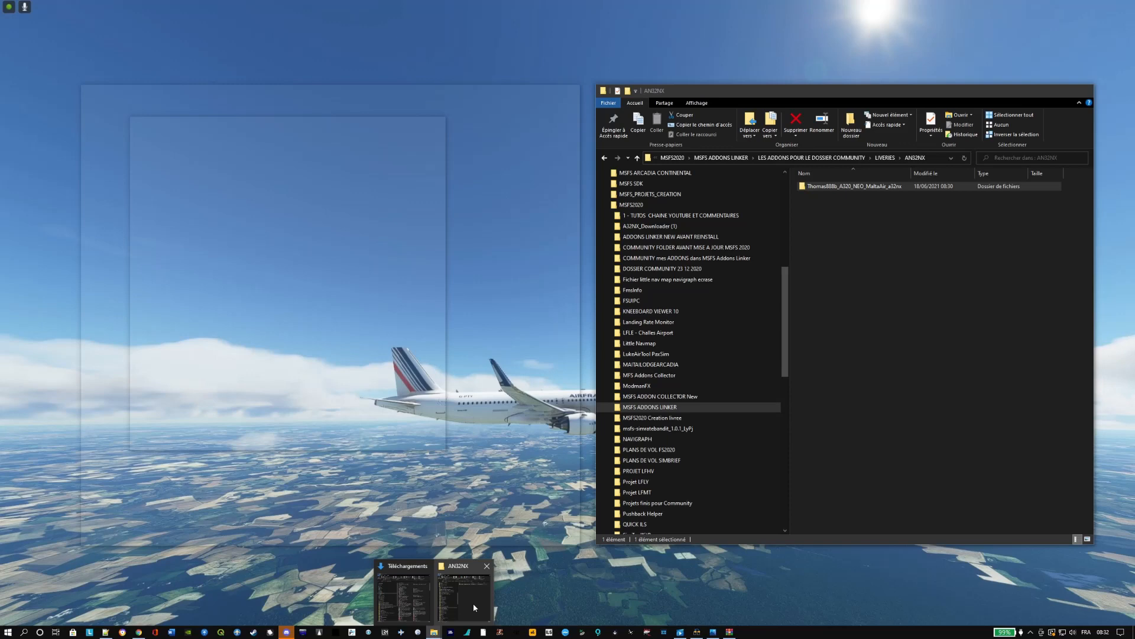
left_click(473, 606)
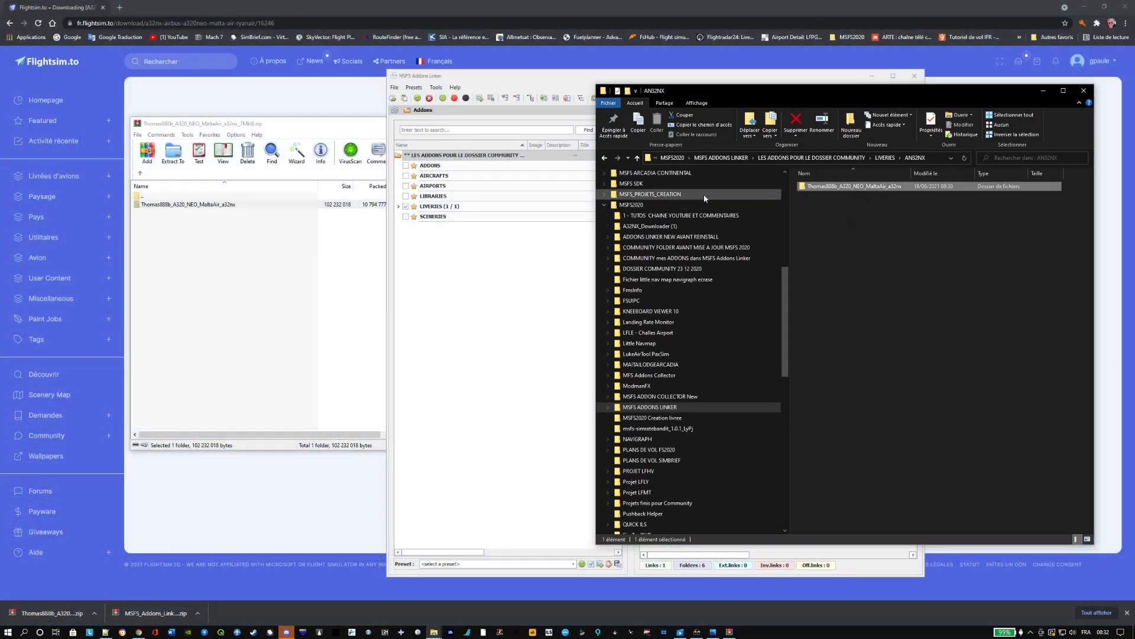
scroll(787, 299, "up", 4)
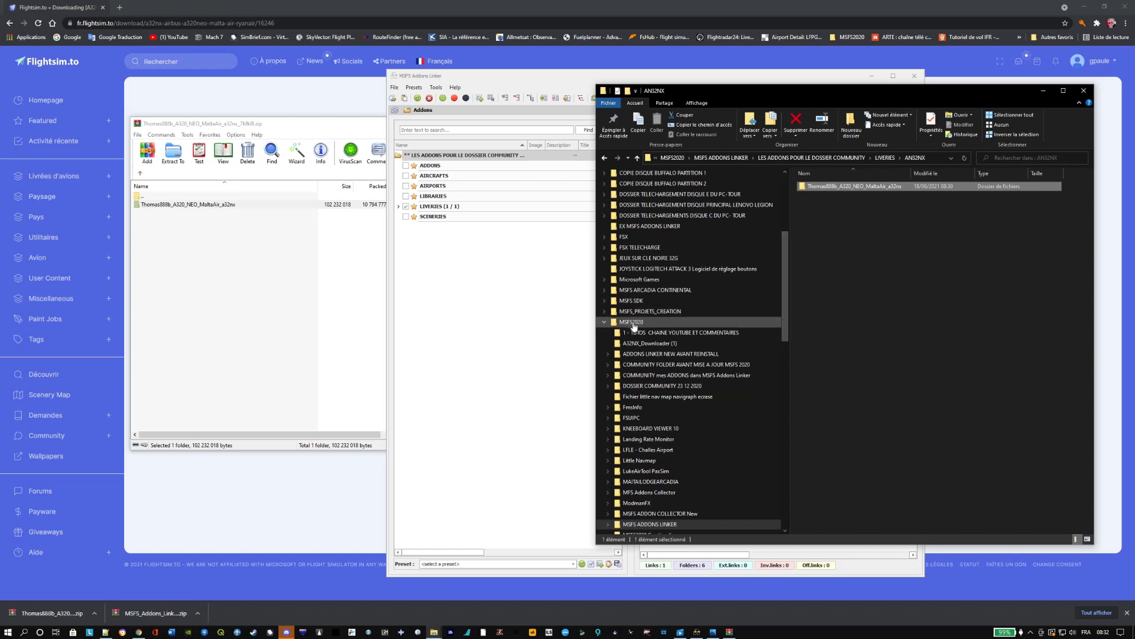
left_click(654, 356)
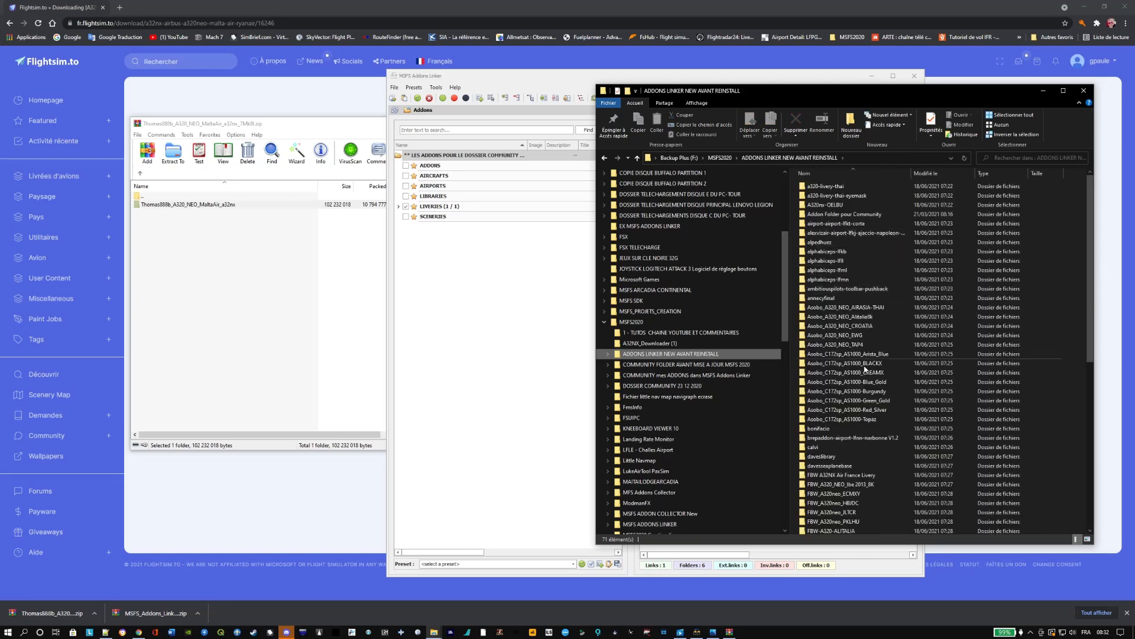
Look through the old add-on folders and copy the lsgg-geneva-airport.0.4.2 folder.
scroll(858, 384, "down", 1)
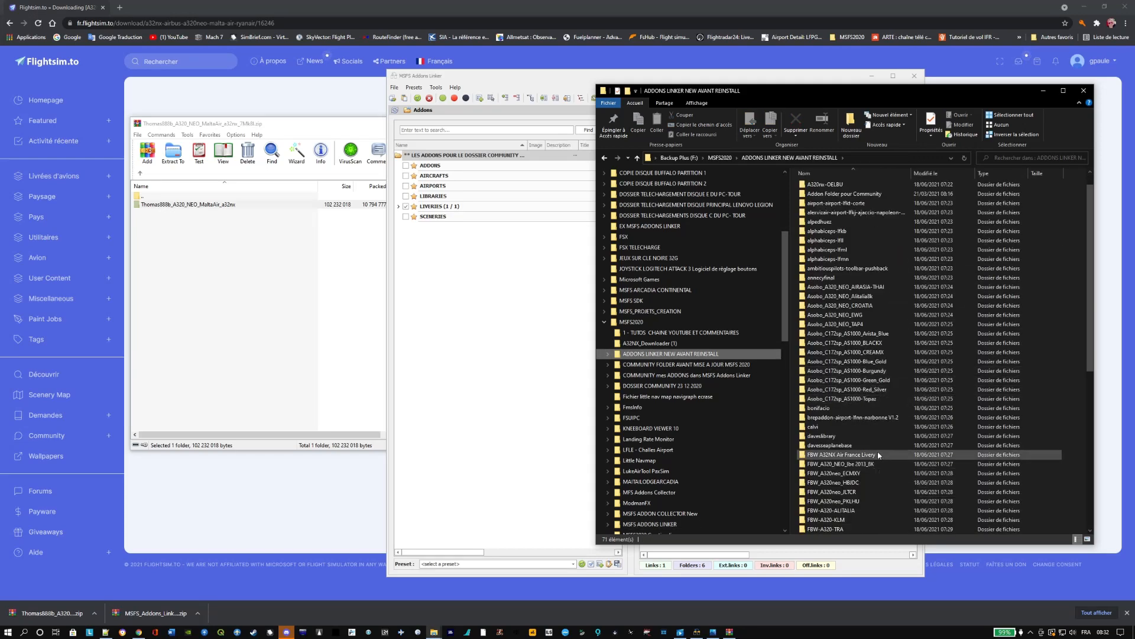
scroll(875, 452, "down", 4)
scroll(874, 456, "down", 6)
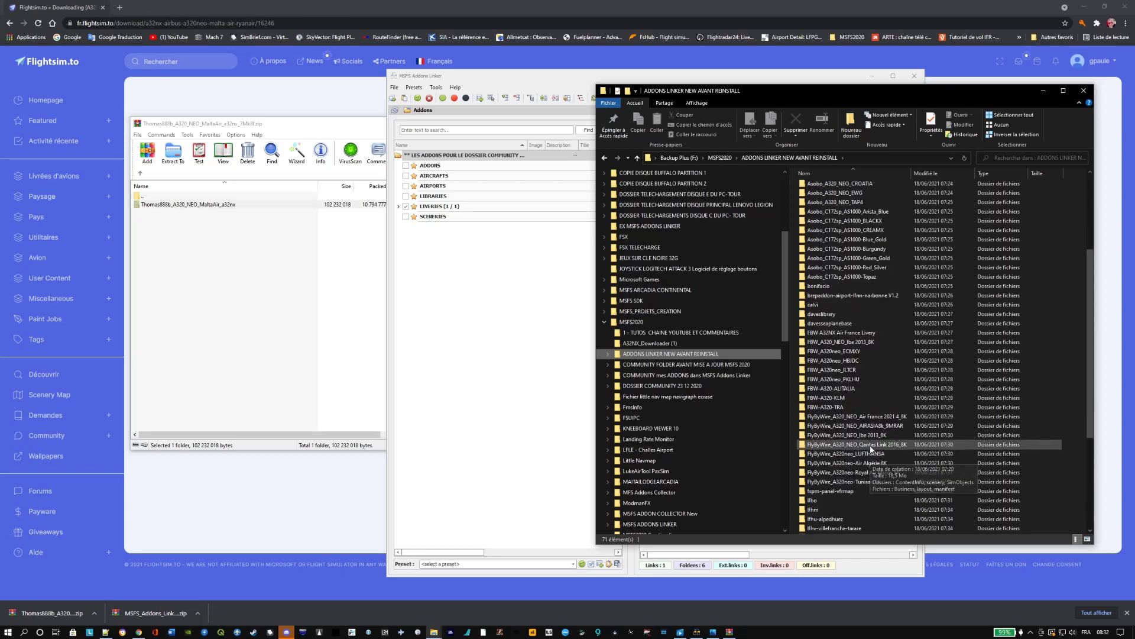
scroll(869, 456, "up", 11)
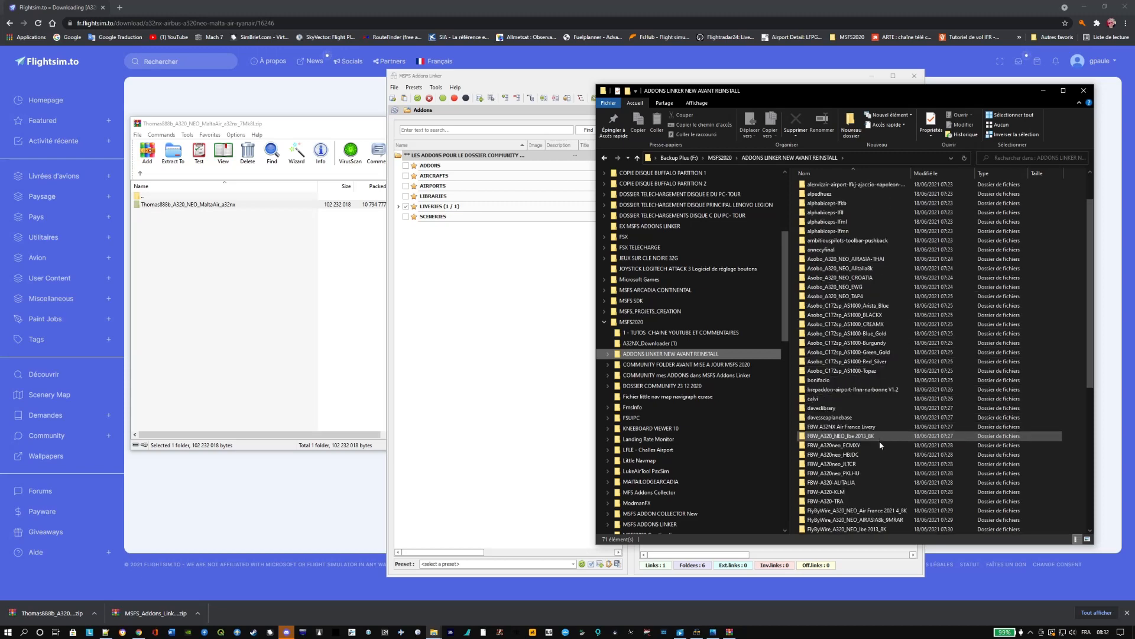
scroll(879, 450, "down", 11)
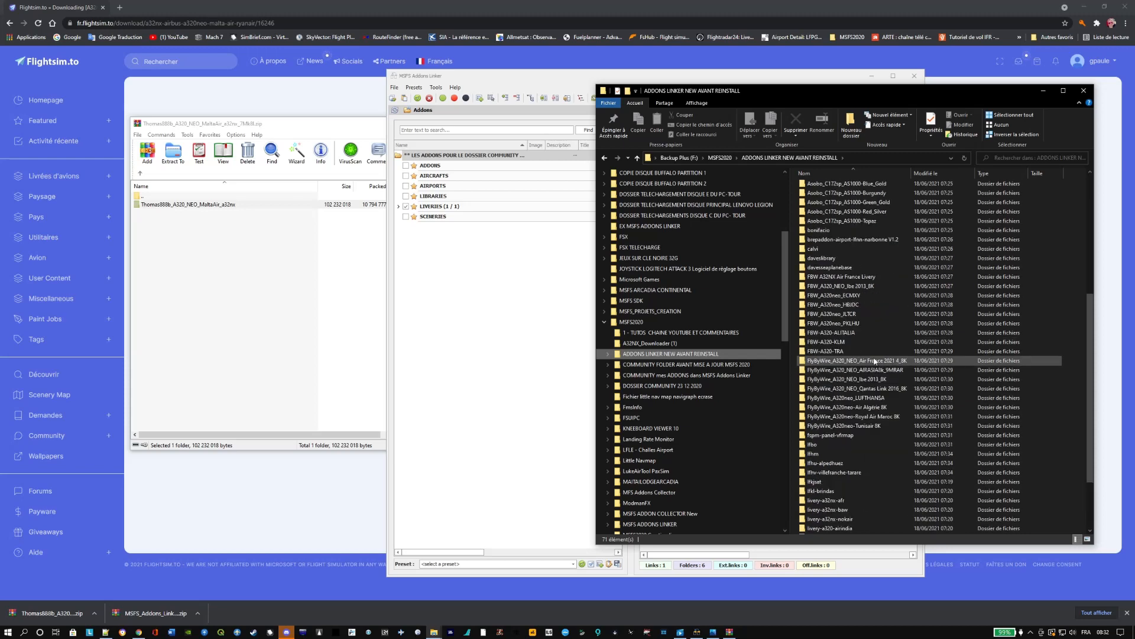
scroll(875, 349, "up", 11)
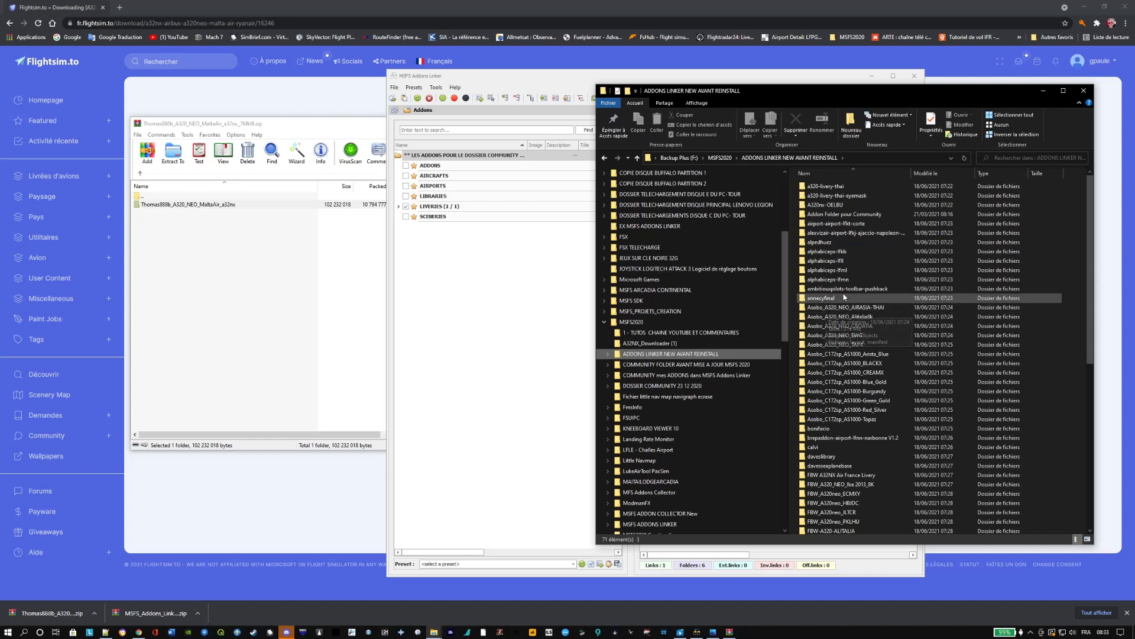
scroll(856, 414, "down", 9)
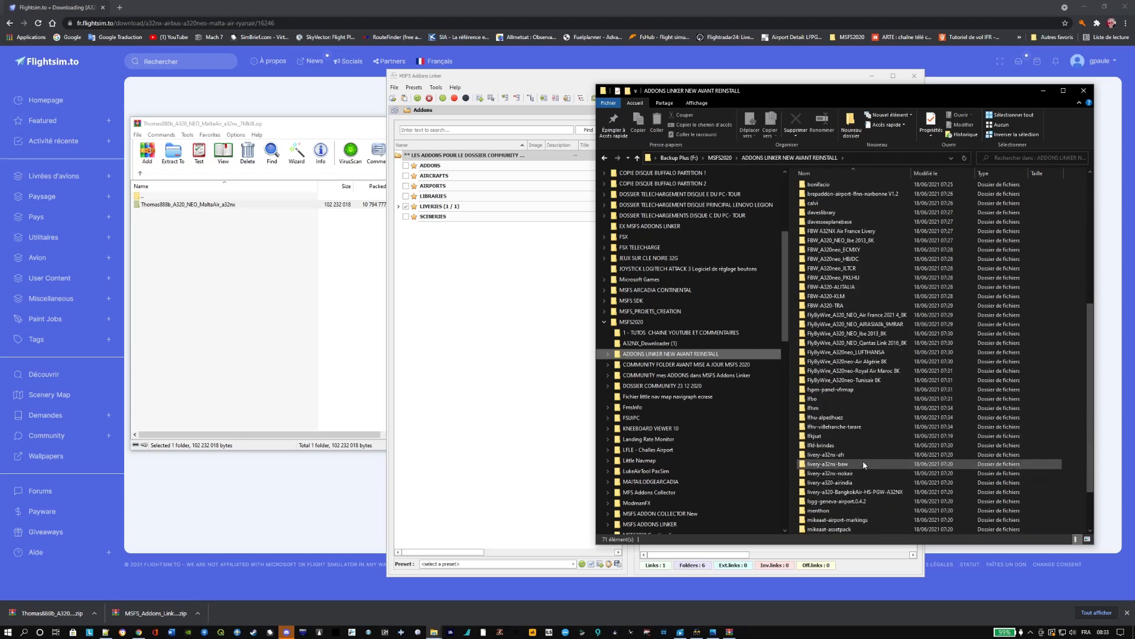
left_click(833, 501)
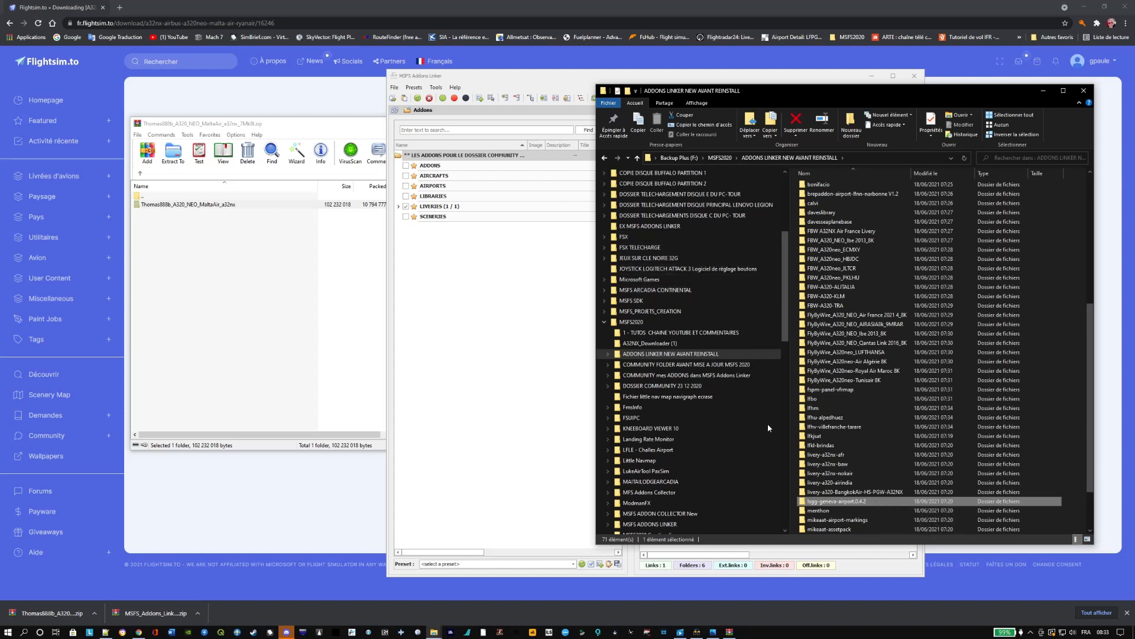
right_click(890, 506)
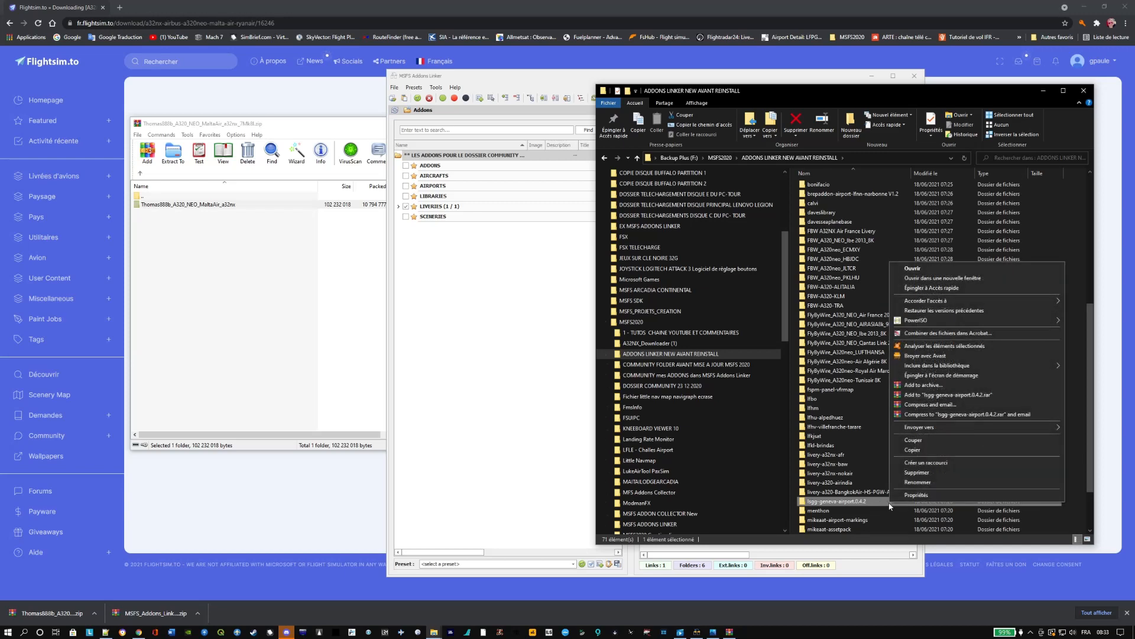
left_click(916, 449)
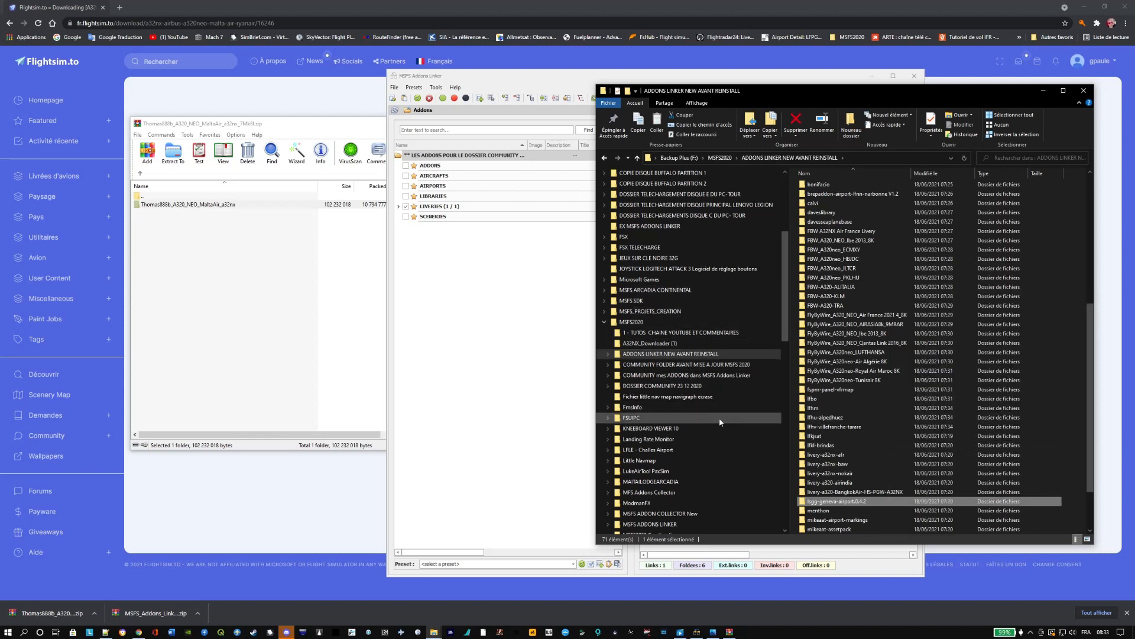
Paste the Geneva airport folder into MSFS ADDONS LINKER > LES ADDONS POUR LE DOSSIER COMMUNITY > AIRPORTS.
scroll(719, 423, "down", 1)
scroll(720, 427, "down", 1)
scroll(720, 427, "up", 1)
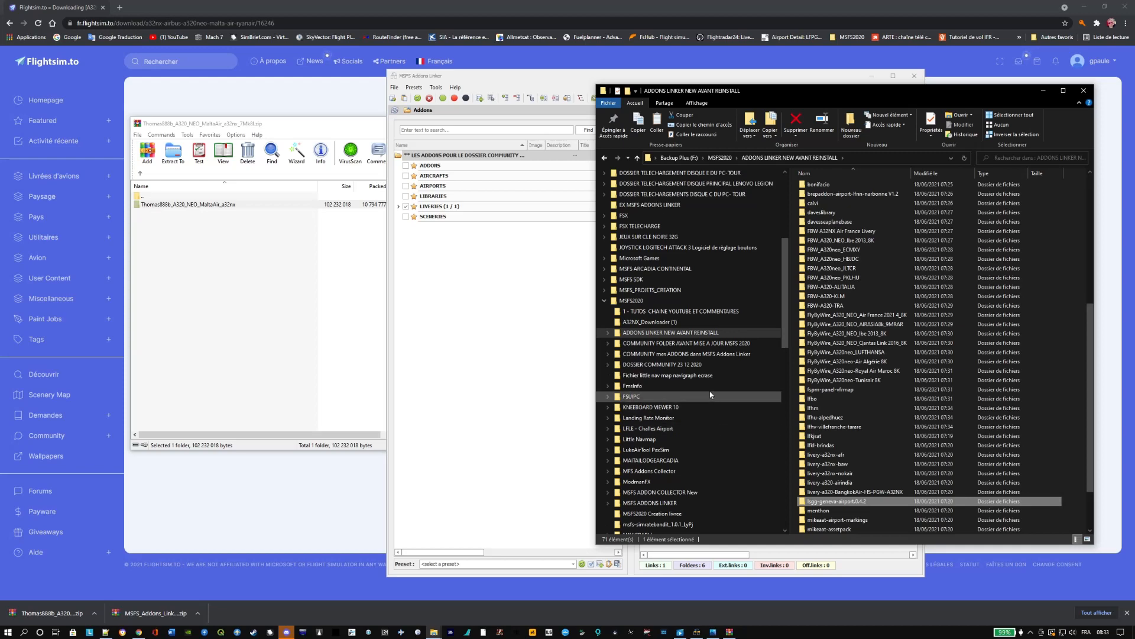
scroll(711, 422, "down", 1)
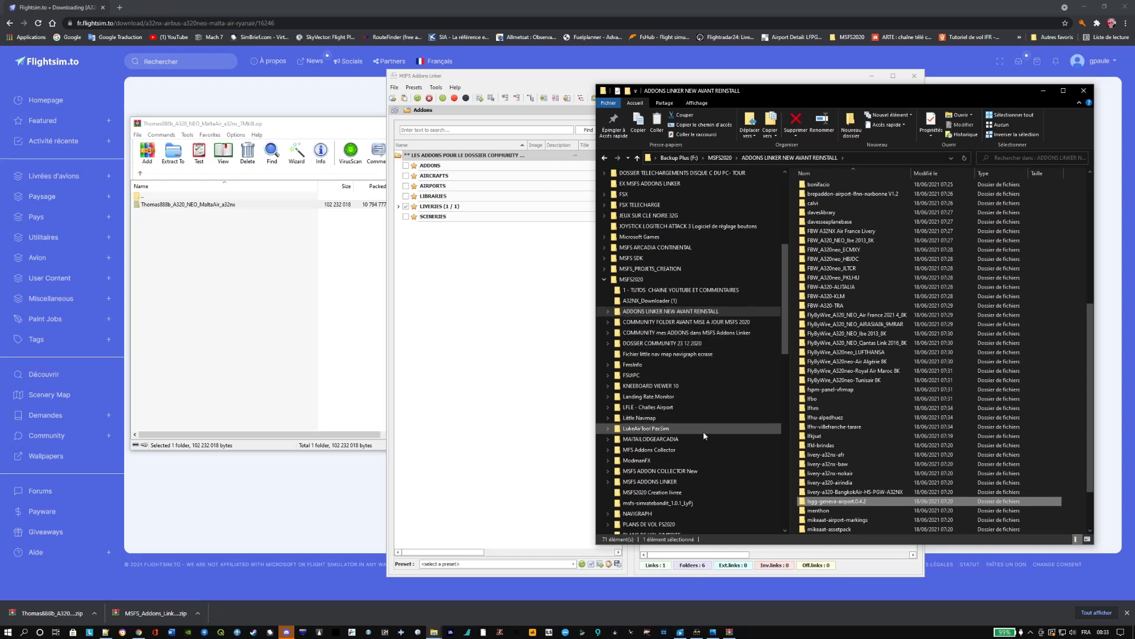
left_click(649, 482)
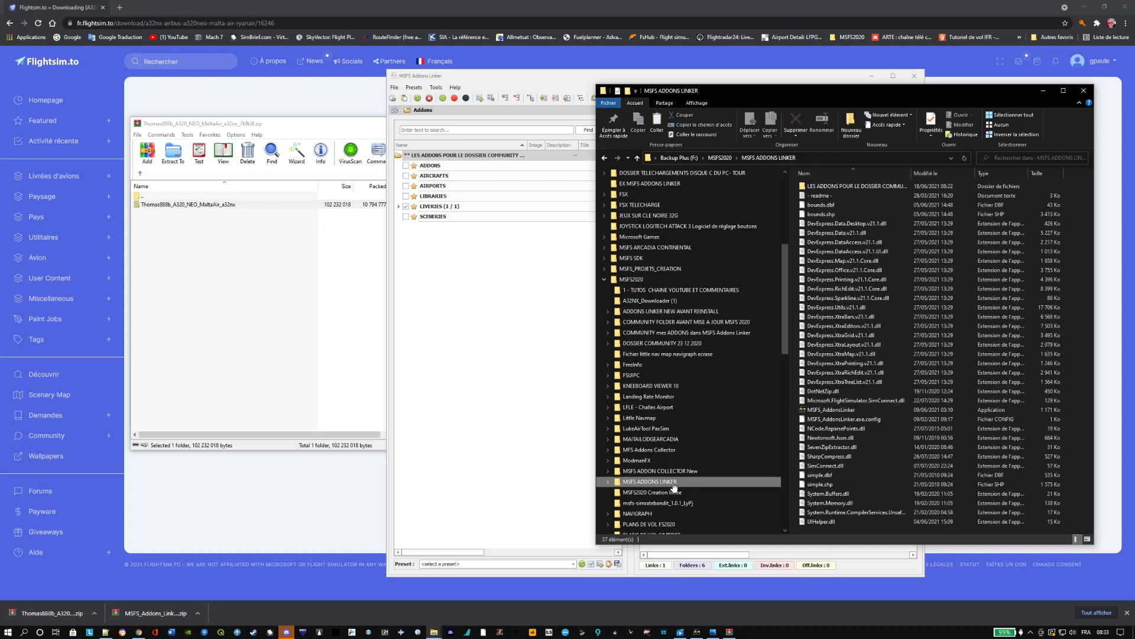
double_click(842, 187)
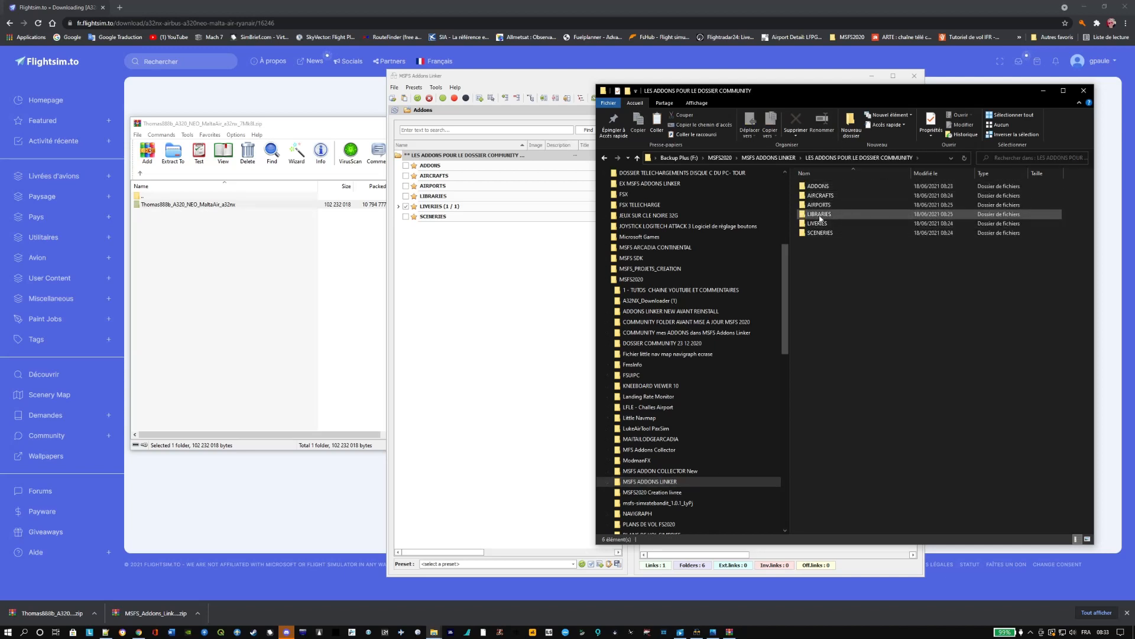
double_click(836, 205)
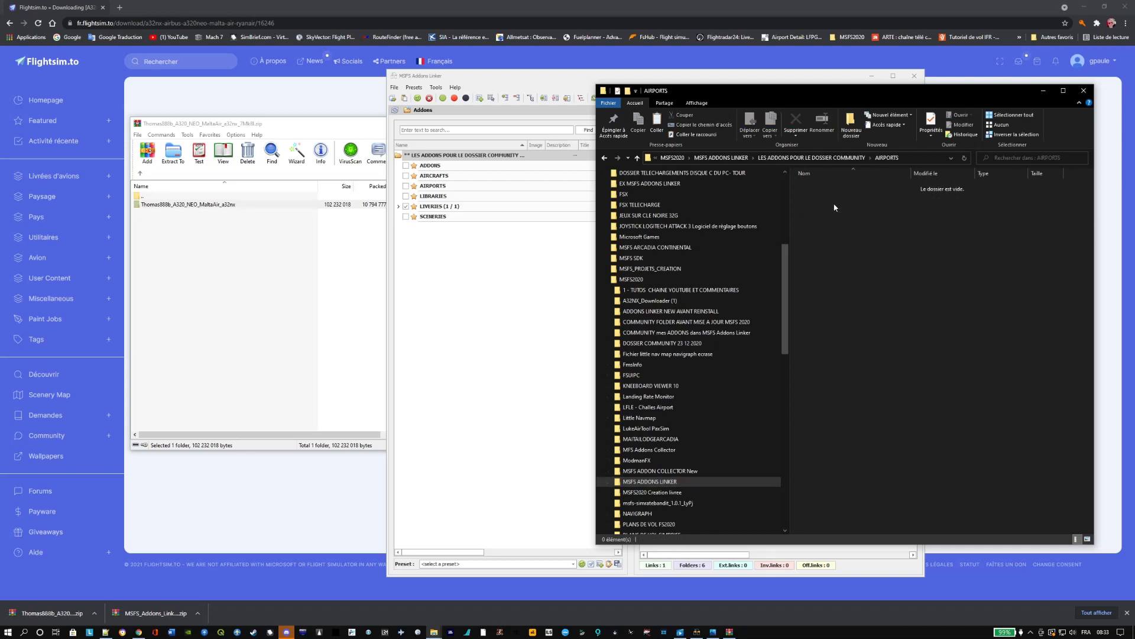
right_click(836, 232)
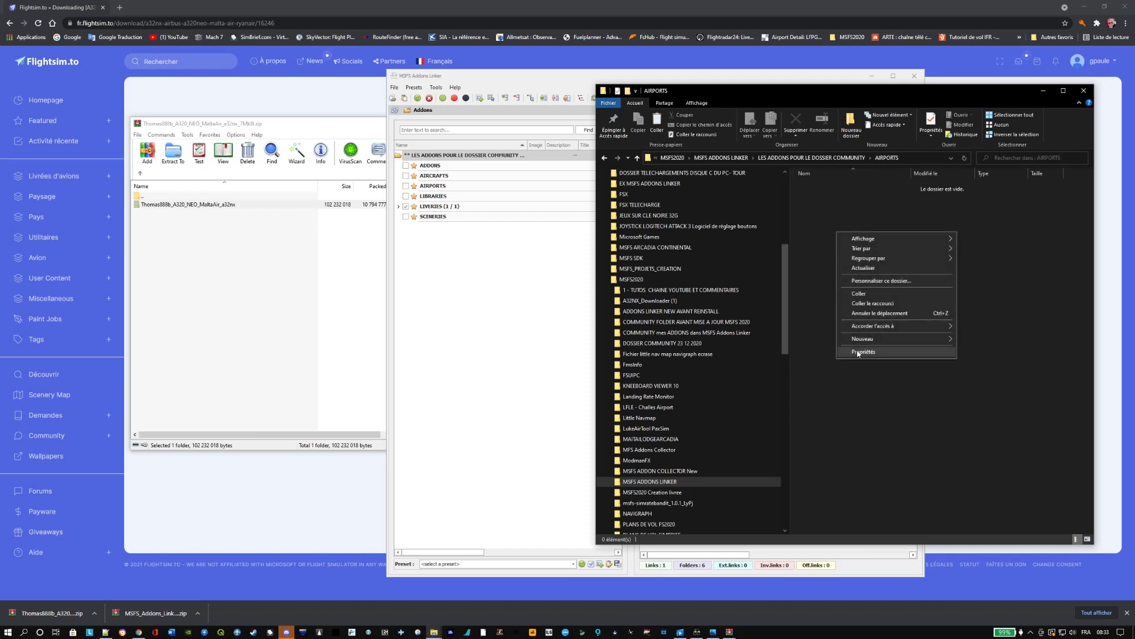
right_click(829, 217)
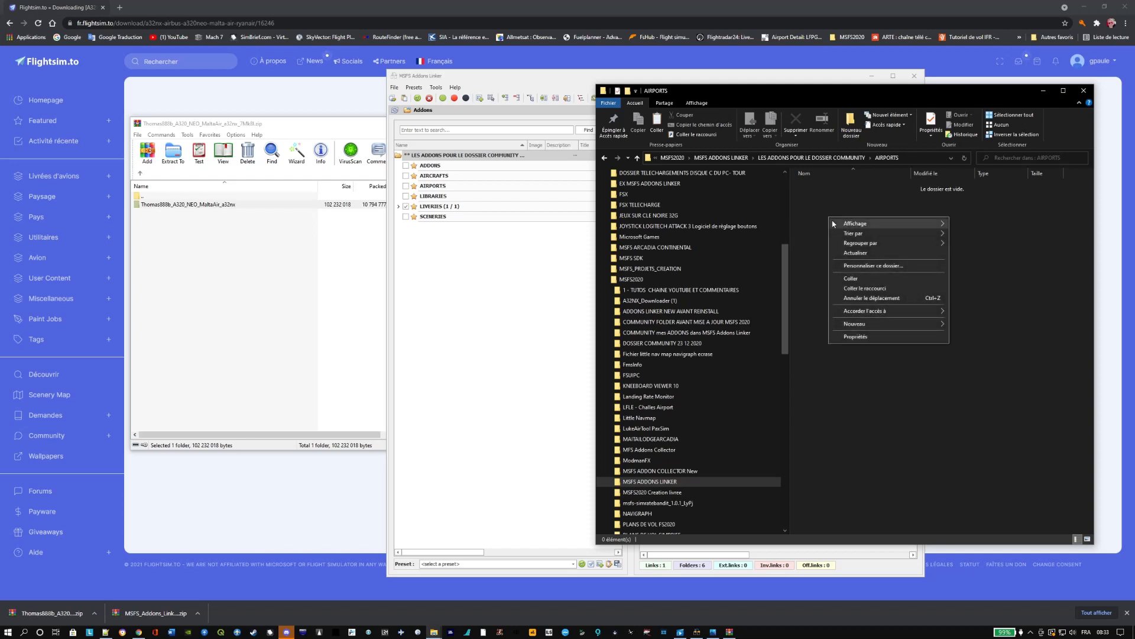
left_click(863, 278)
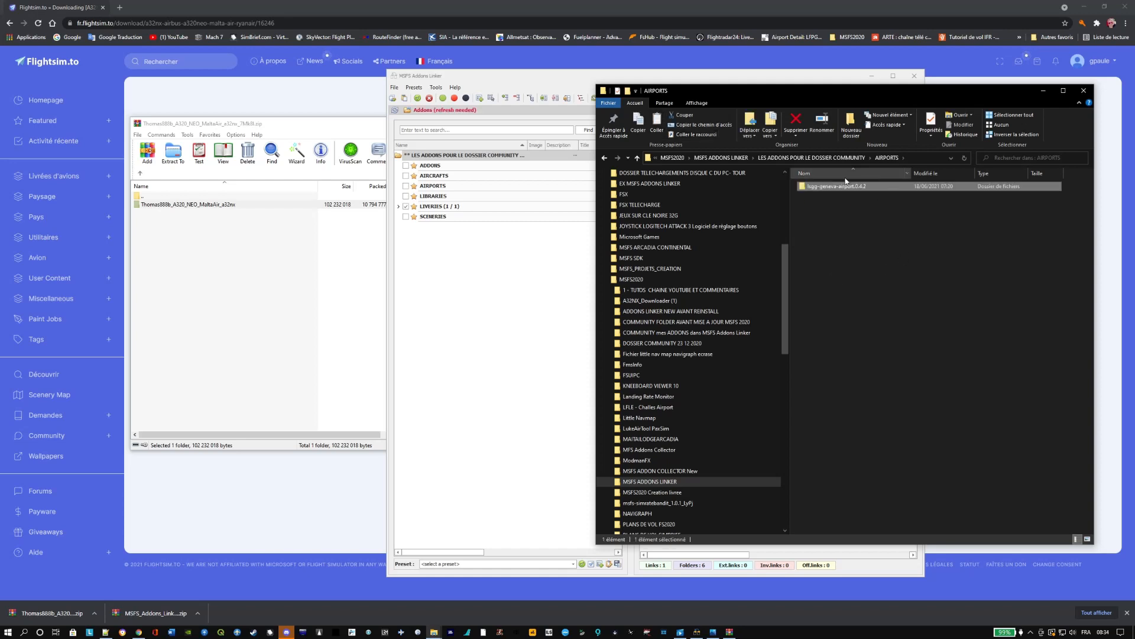
Switch to MSFS Addons Linker, refresh the add-ons list and enable lsgg-geneva-airport.0.4.2 under AIRPORTS.
left_click(509, 80)
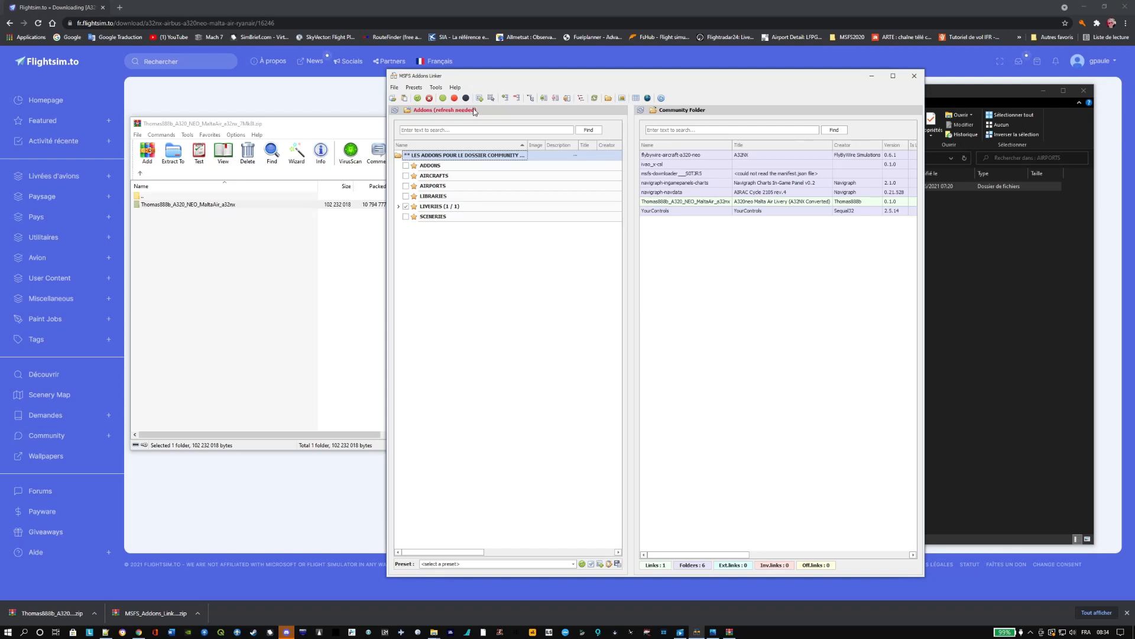
left_click(395, 111)
left_click(400, 186)
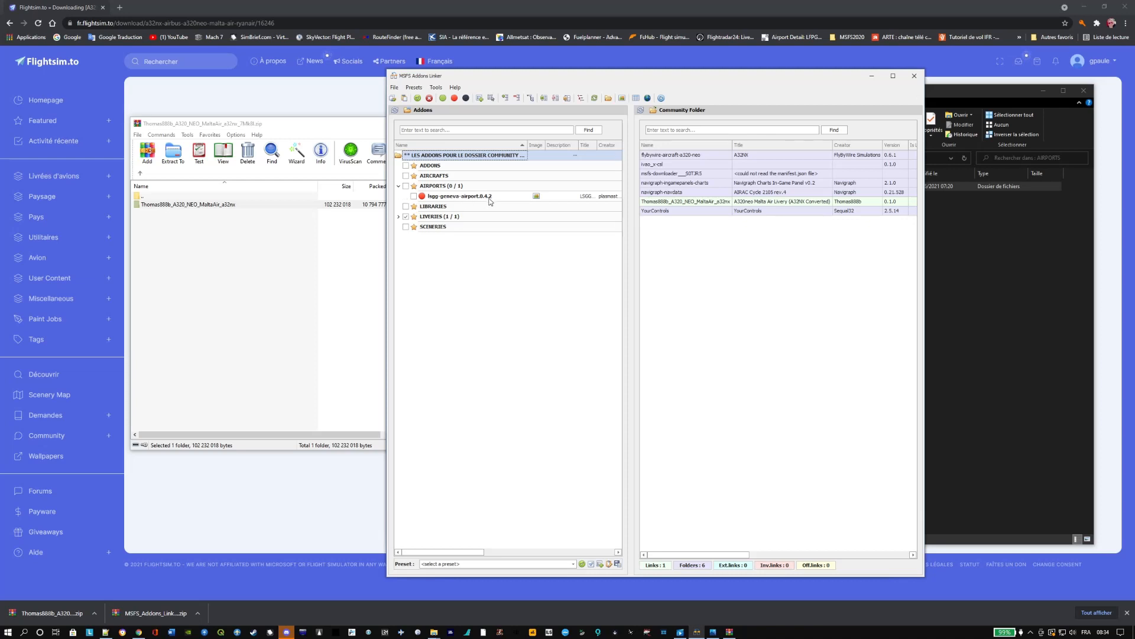
left_click(413, 196)
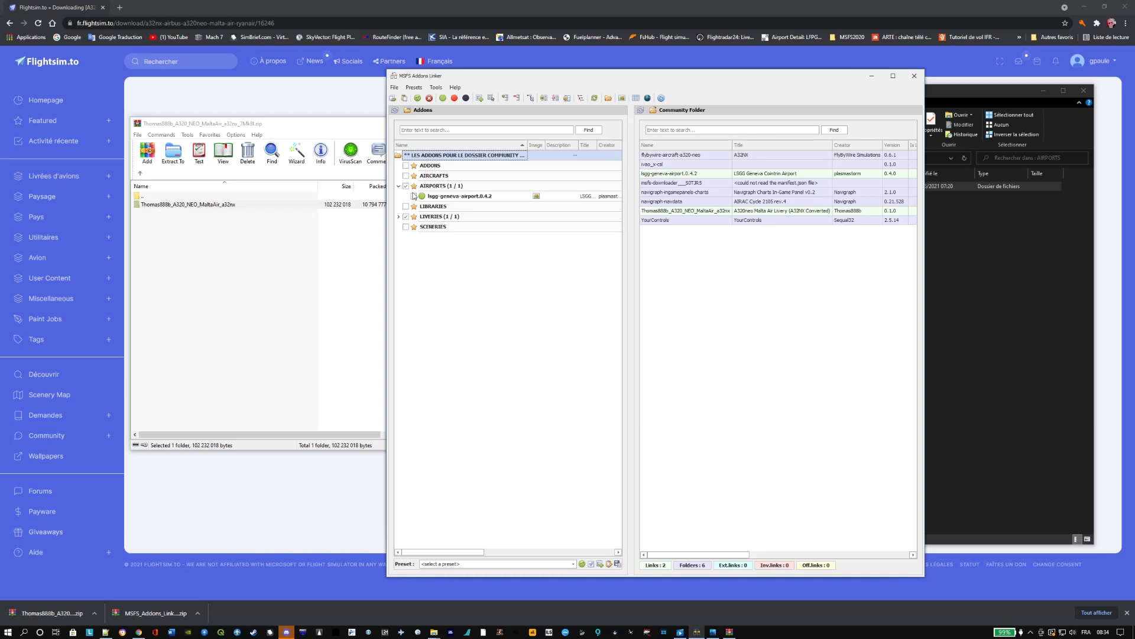
Expand the LIVERIES branch and open the simulator's Community folder in File Explorer to compare its contents with the enabled add-ons.
left_click(399, 217)
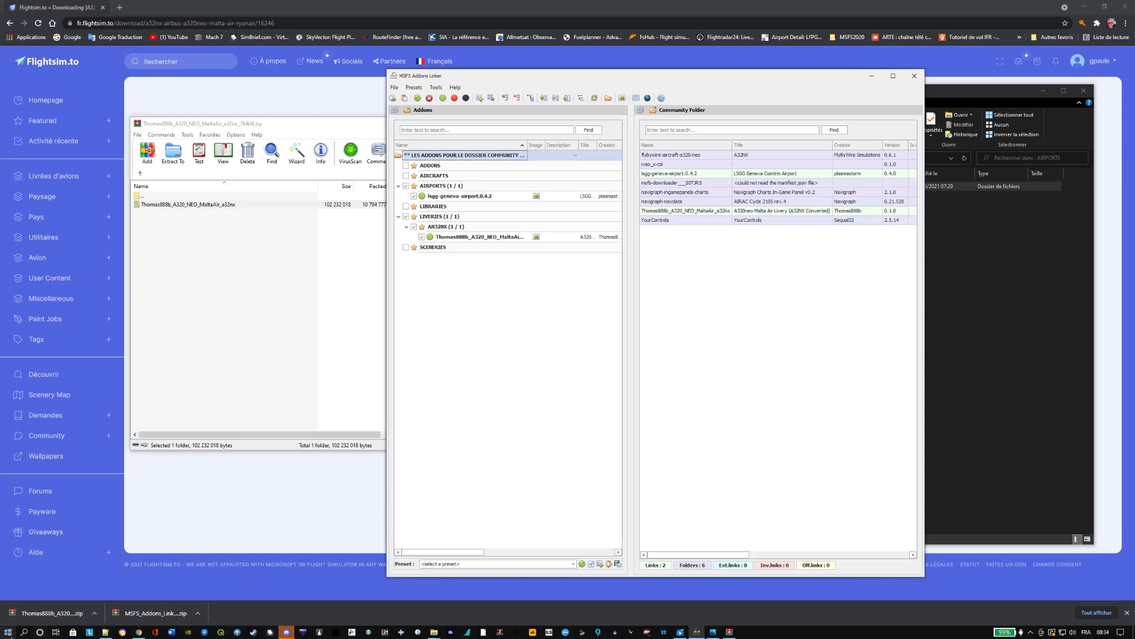
left_click(8, 635)
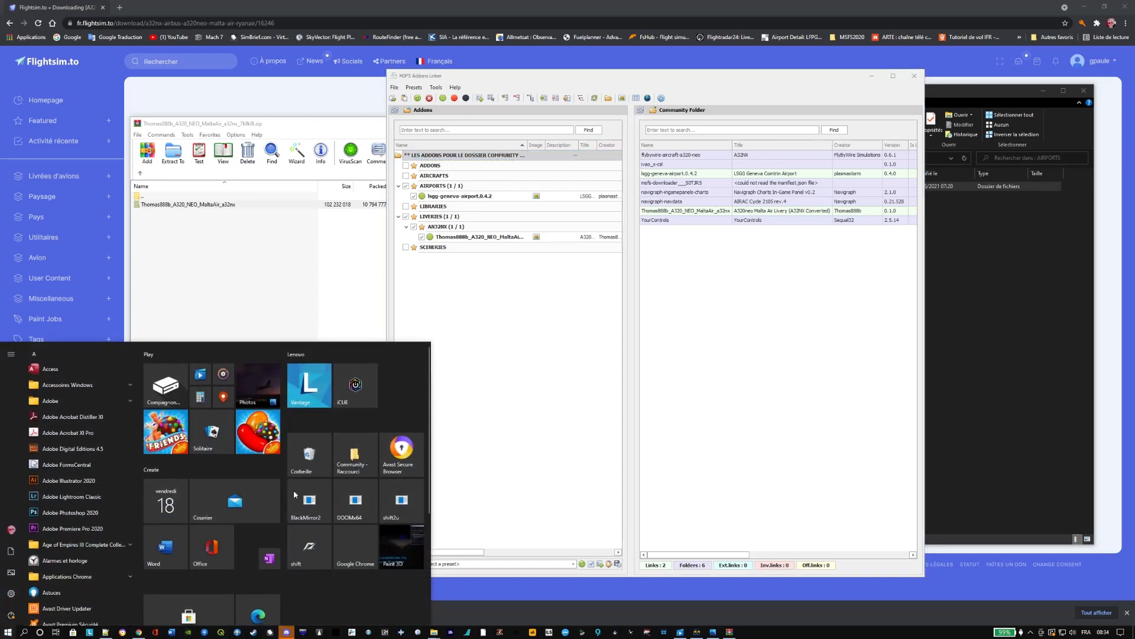
left_click(350, 463)
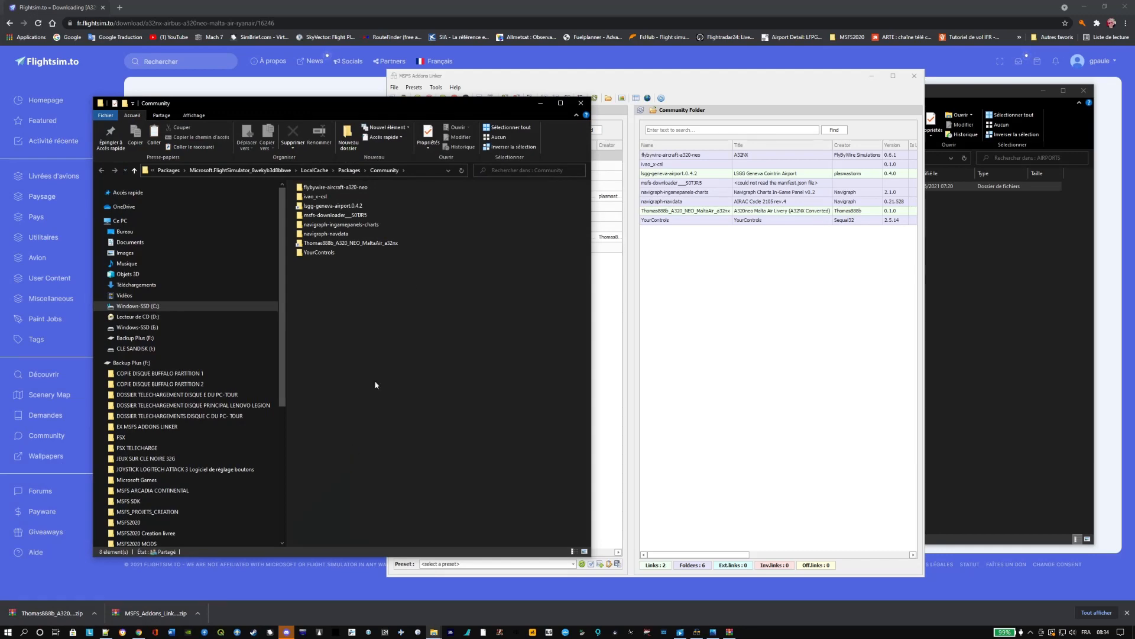
left_click_drag(421, 108, 713, 185)
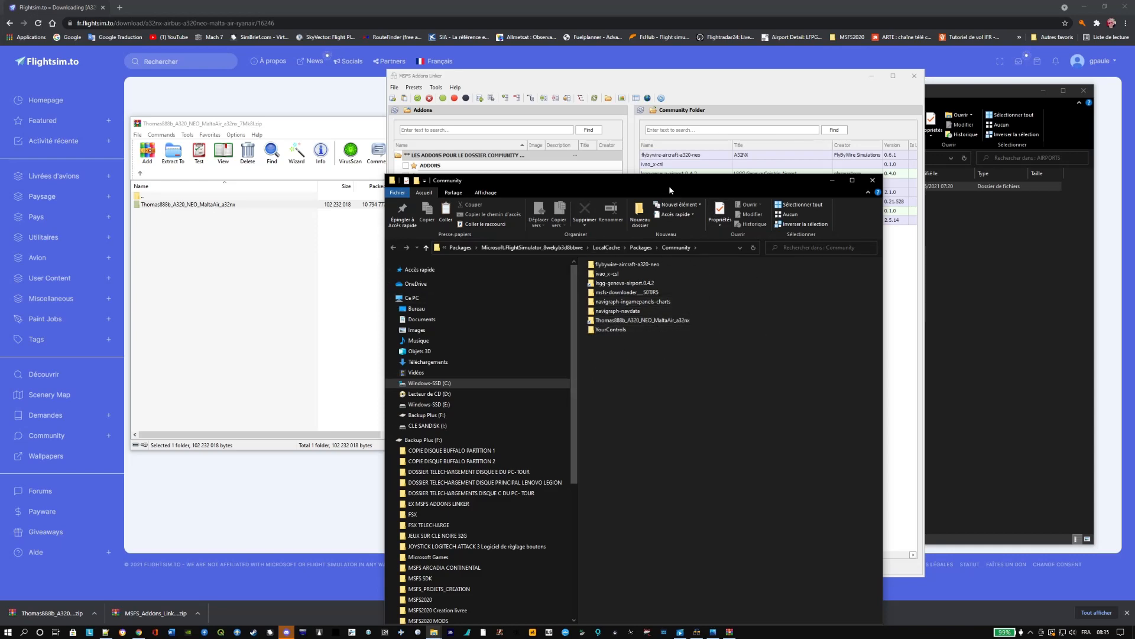
left_click_drag(664, 183, 298, 109)
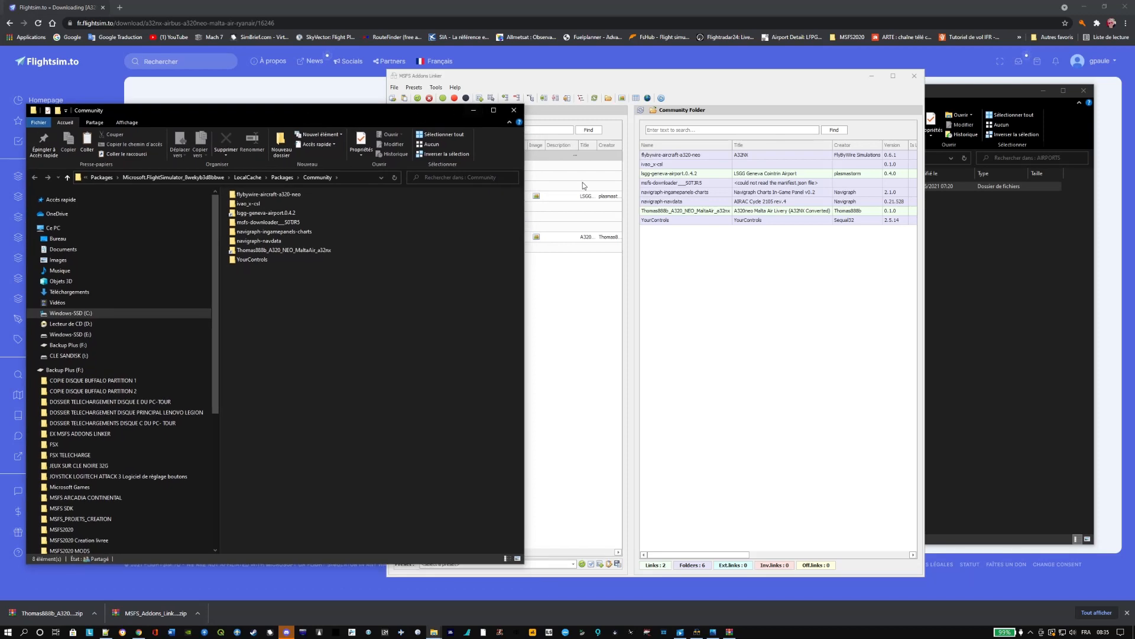
In MSFS Addons Linker's additional options, enable FSUIPC7.exe for auto-launch with the simulator and remove the LUKEAIRTOOLS launcher from the program list.
left_click(708, 77)
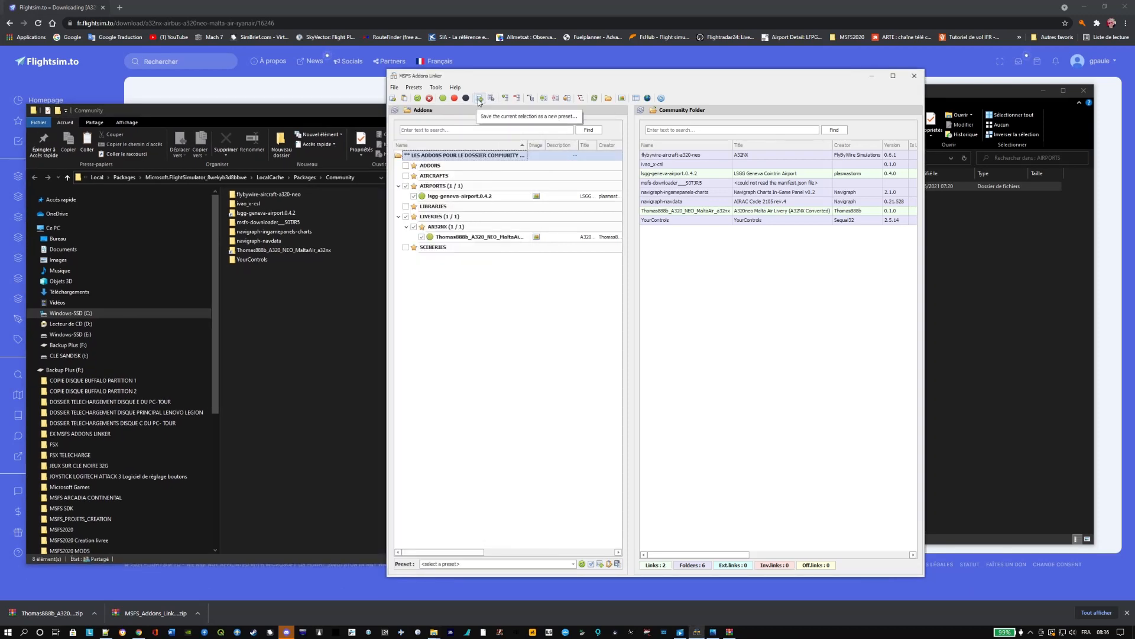
left_click(438, 88)
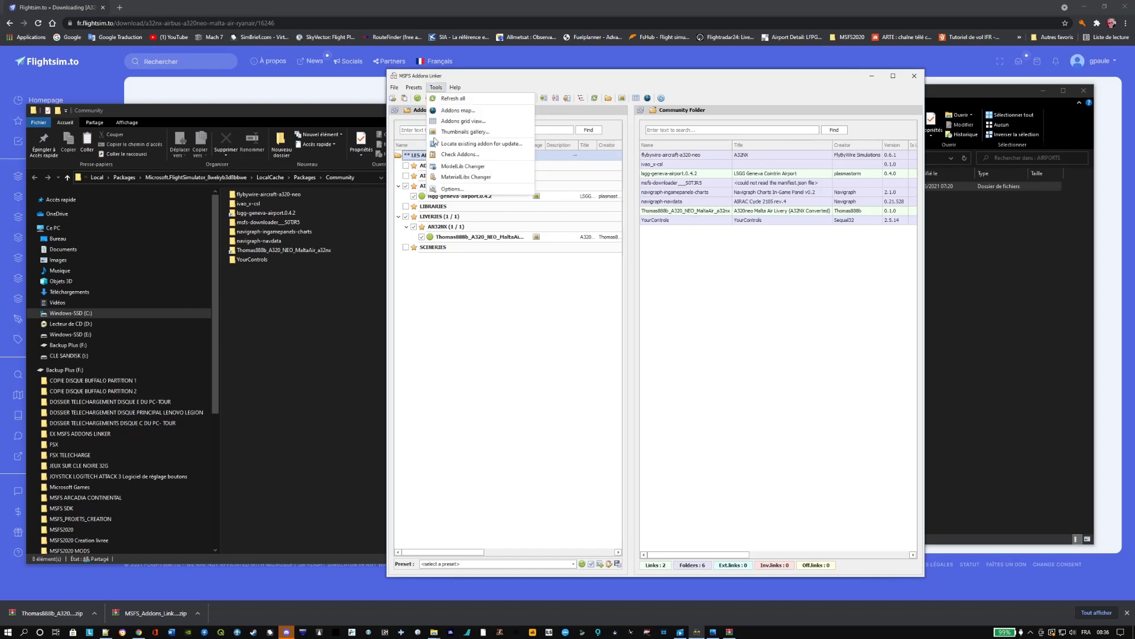
left_click(451, 190)
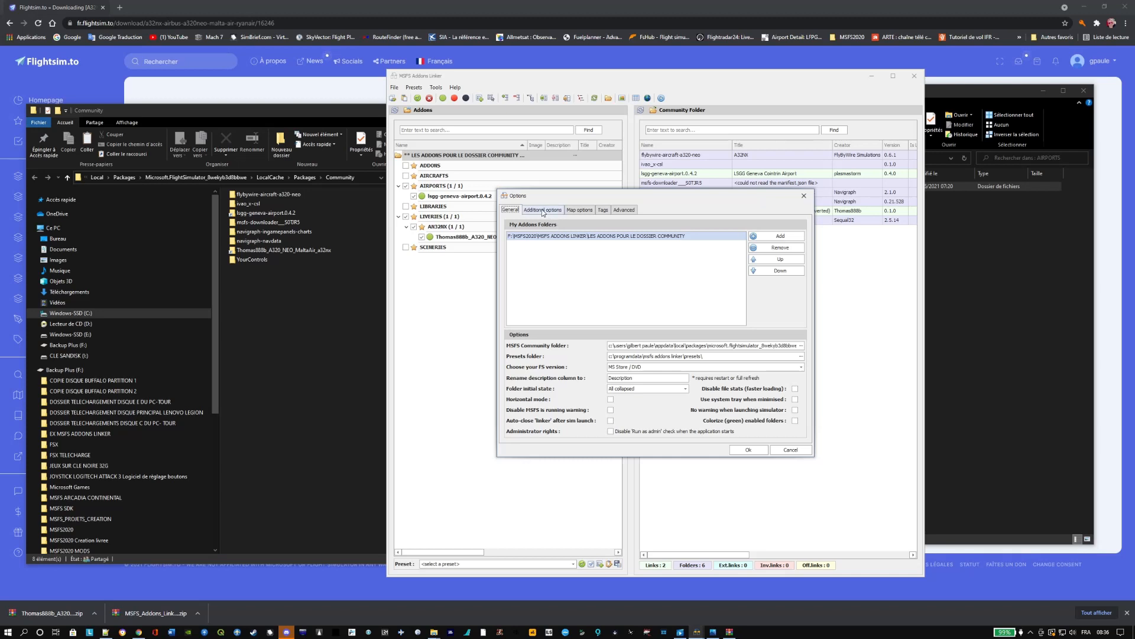
left_click(542, 210)
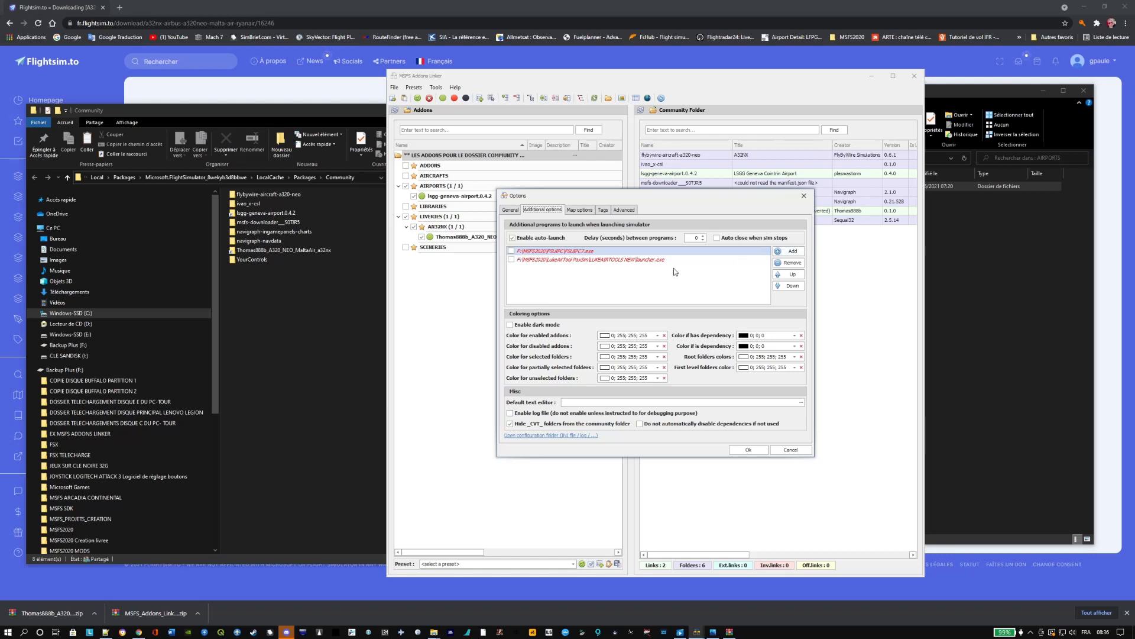
left_click(511, 251)
left_click(514, 261)
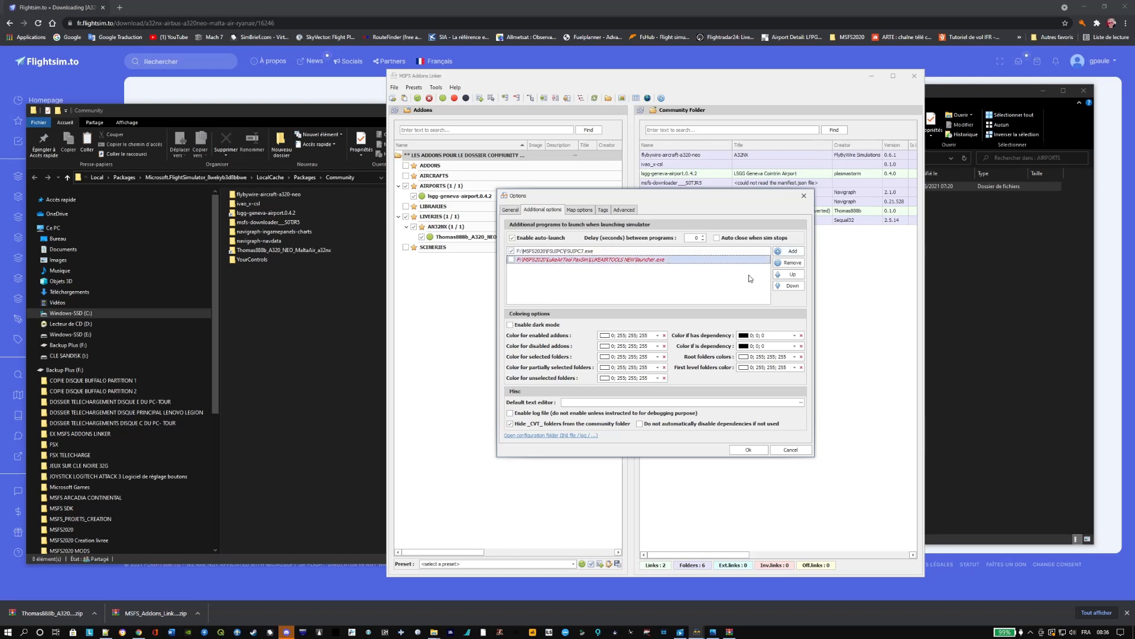
left_click(784, 263)
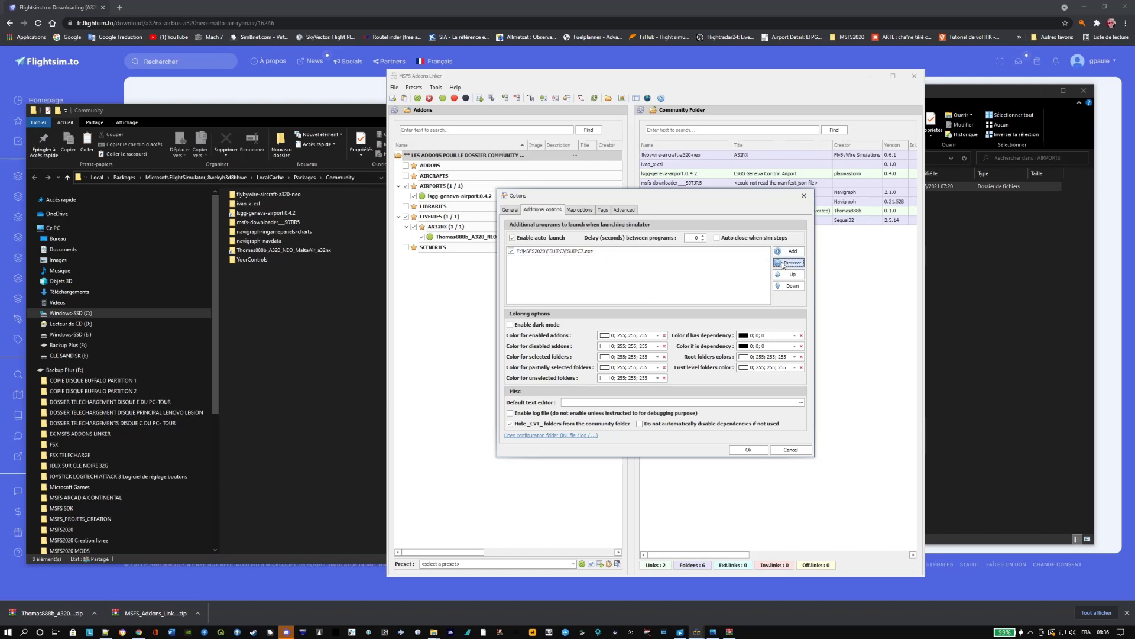
Start adding another auto-launch program and check the target path in the properties of the pinned launcher (2) shortcut.
left_click(631, 254)
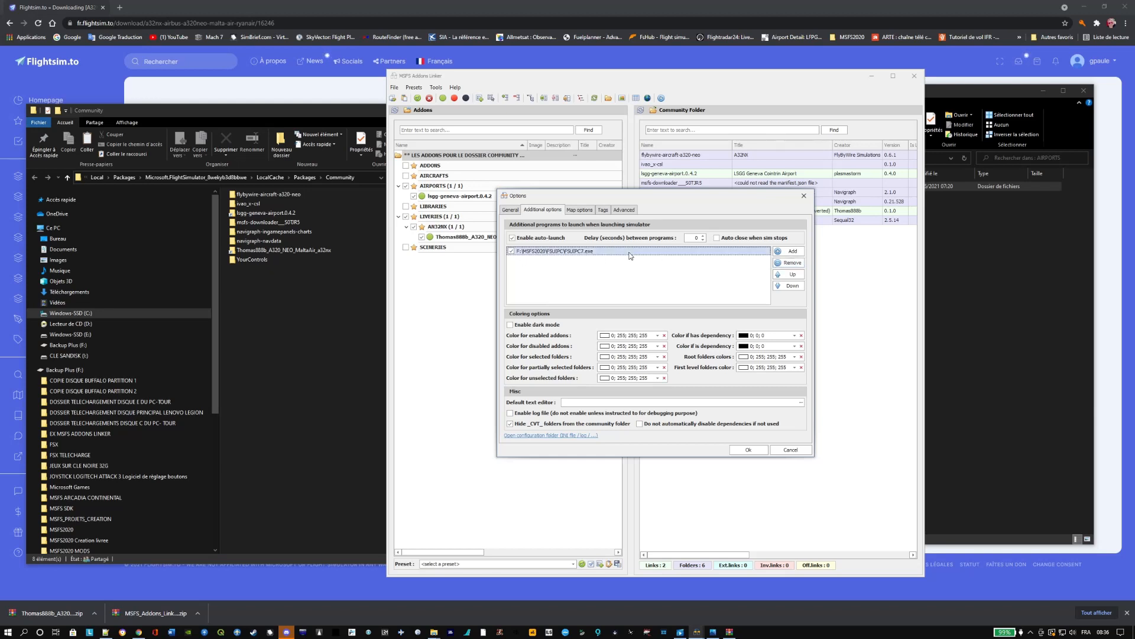
left_click(778, 253)
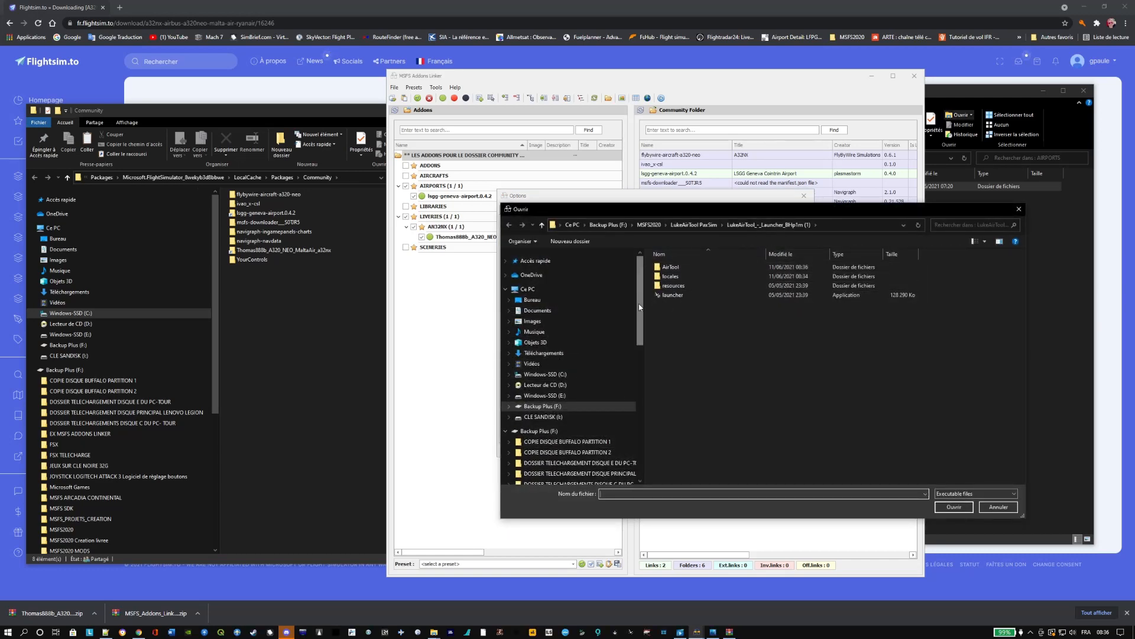
scroll(637, 316, "down", 3)
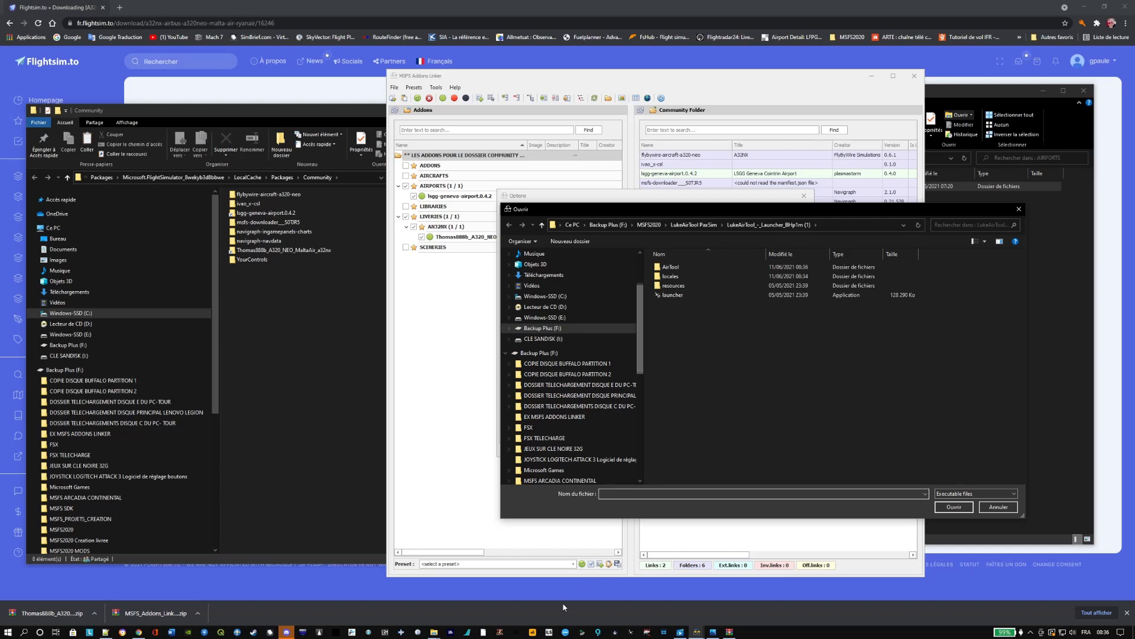
right_click(630, 632)
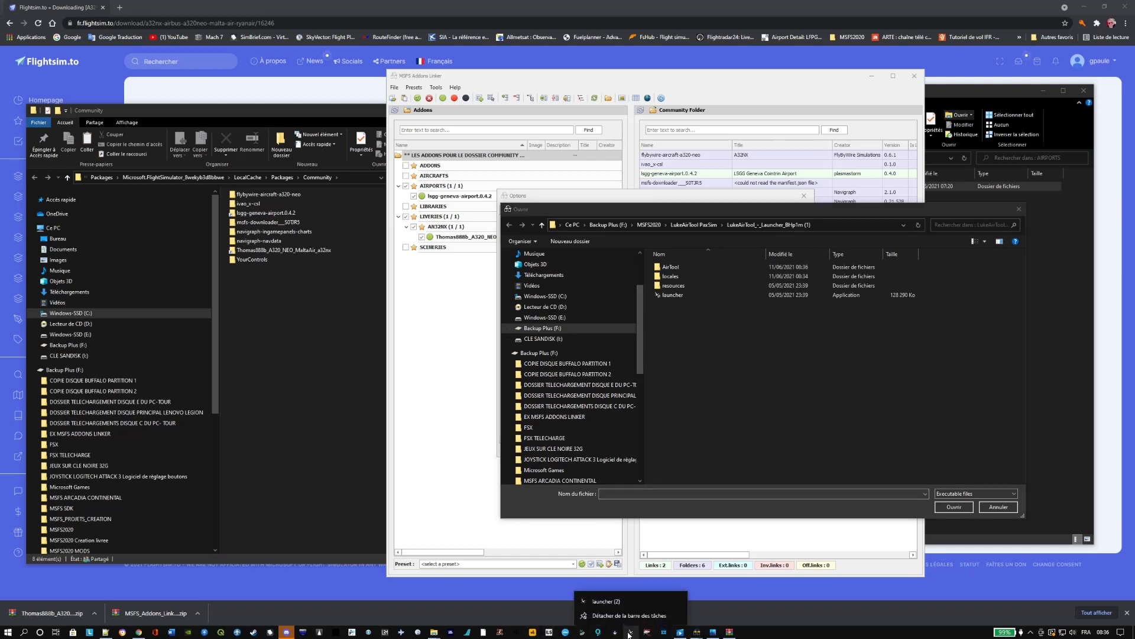
right_click(634, 601)
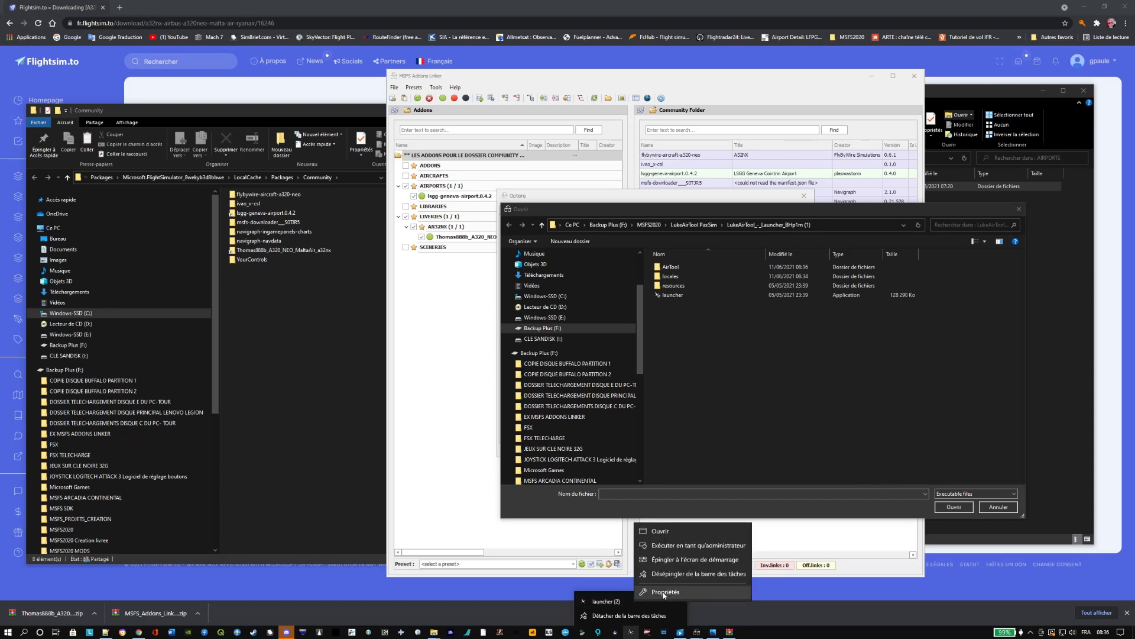
left_click(663, 595)
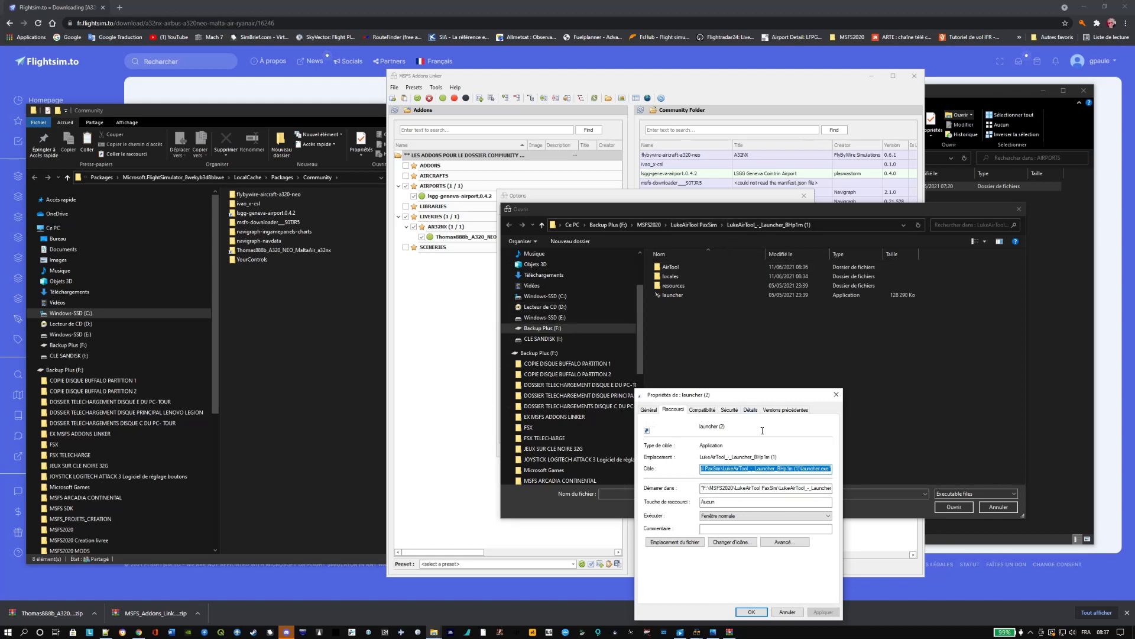
left_click(786, 613)
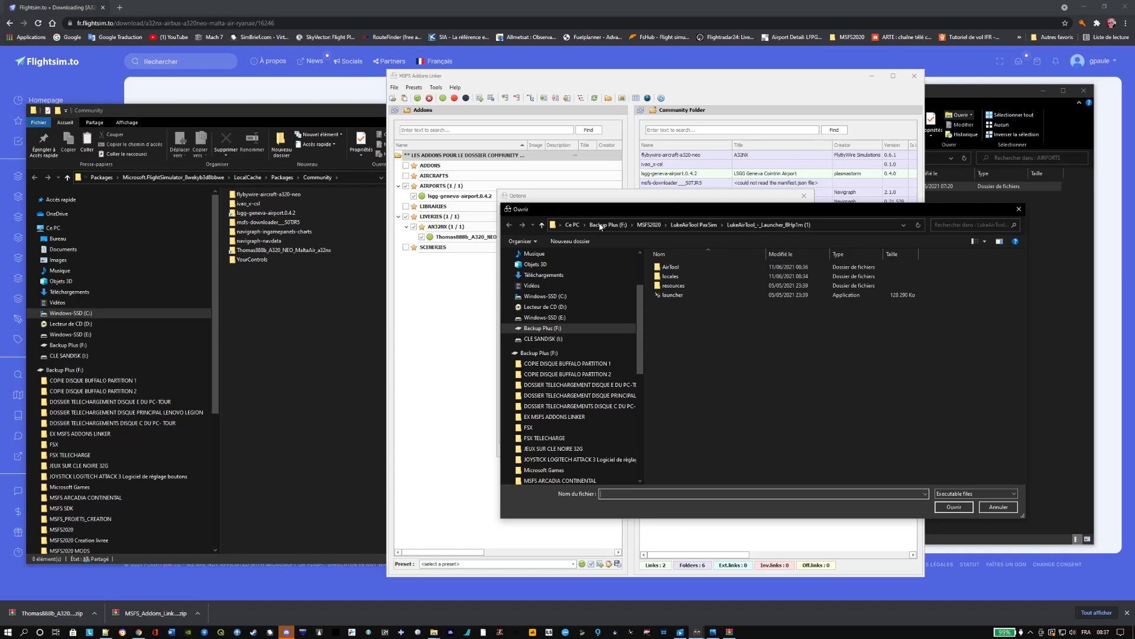
Add the launcher application from the LukeAirTool launcher folder to the auto-launch programs and save the options.
left_click(696, 296)
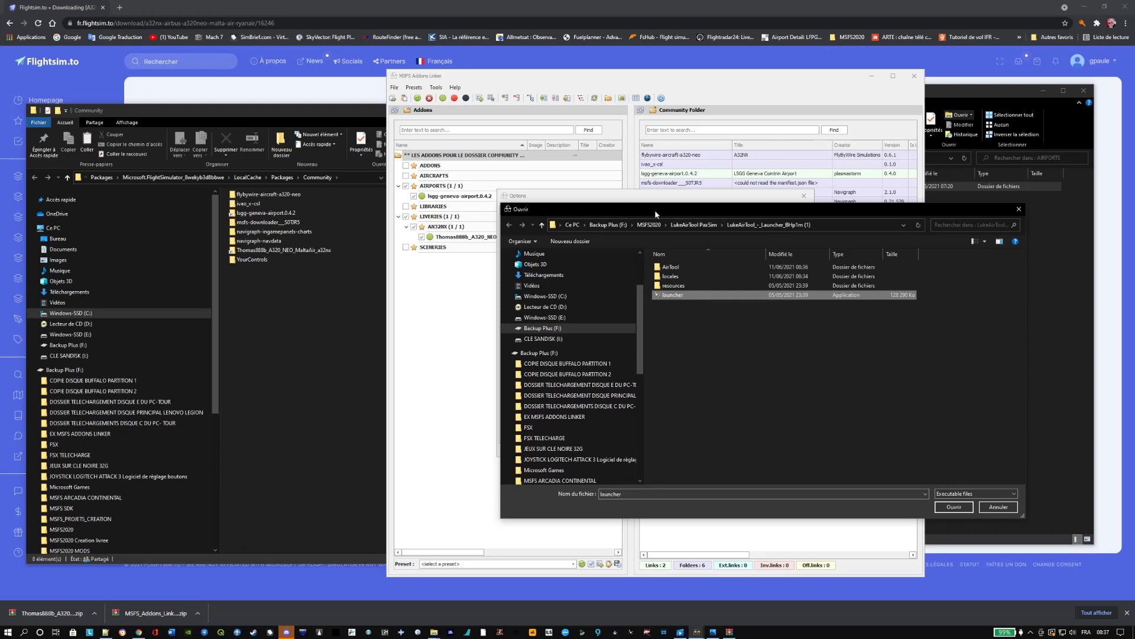
left_click_drag(655, 211, 369, 297)
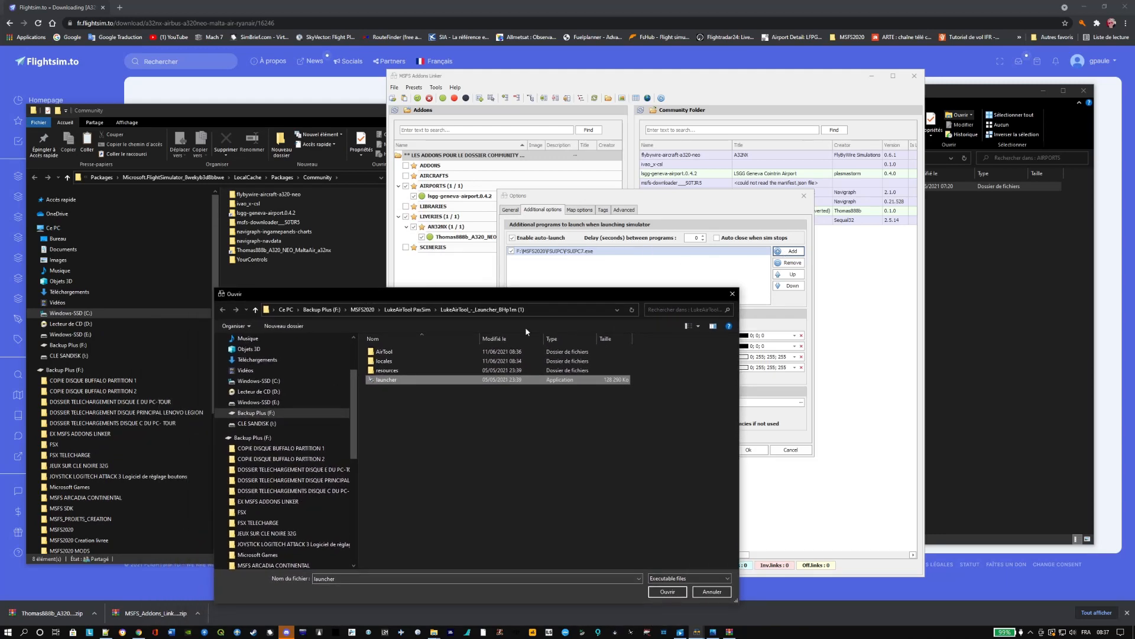
left_click_drag(559, 296, 609, 249)
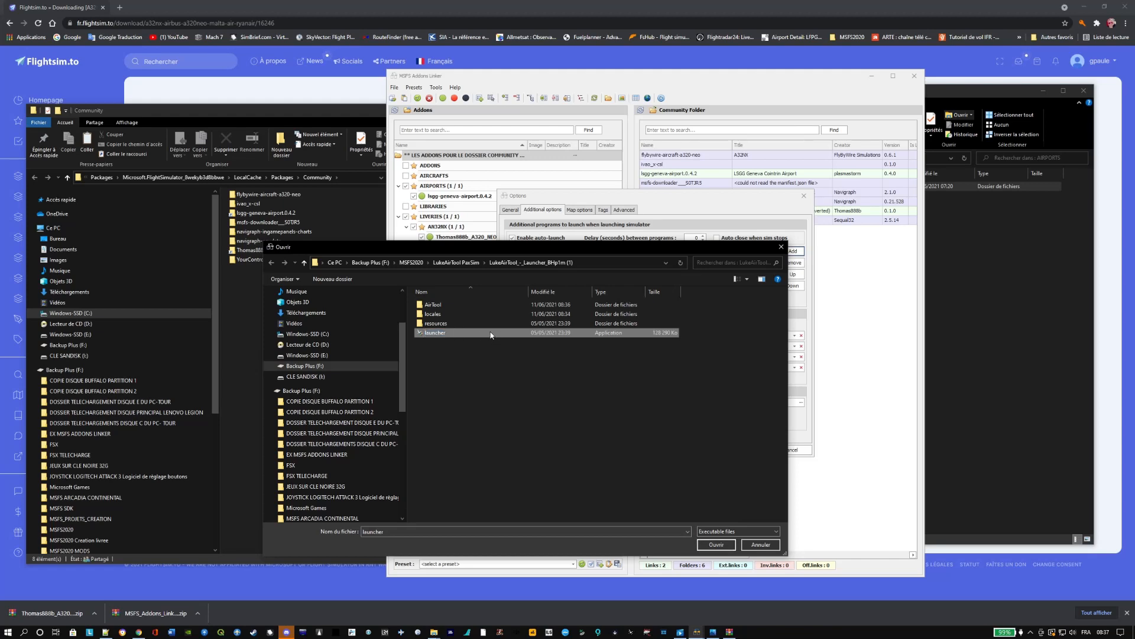
left_click(717, 544)
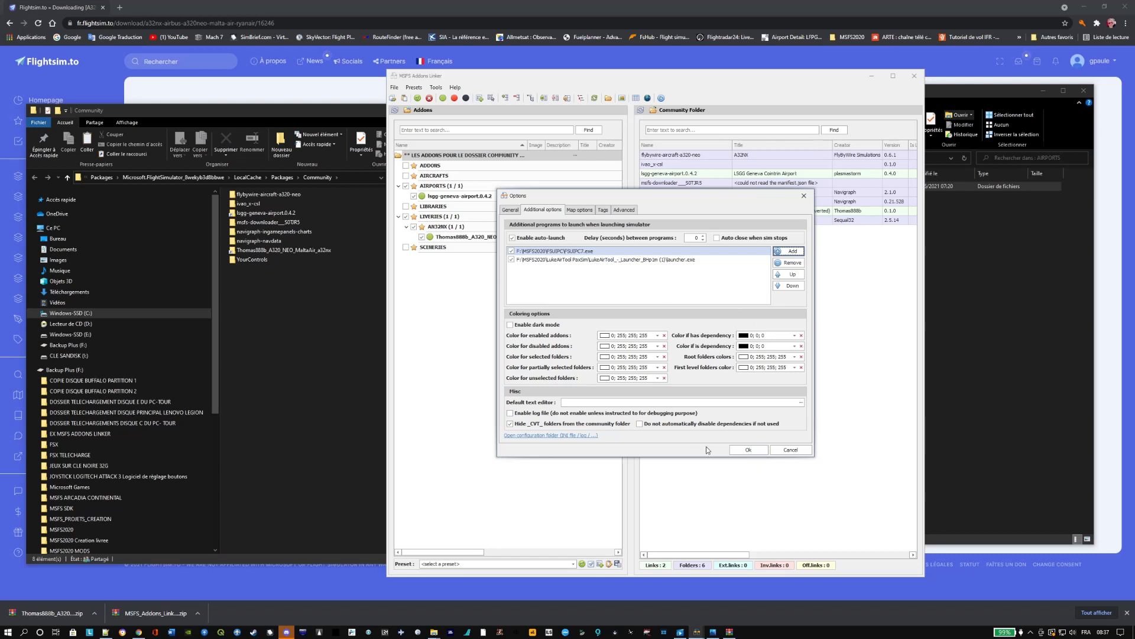
left_click(749, 449)
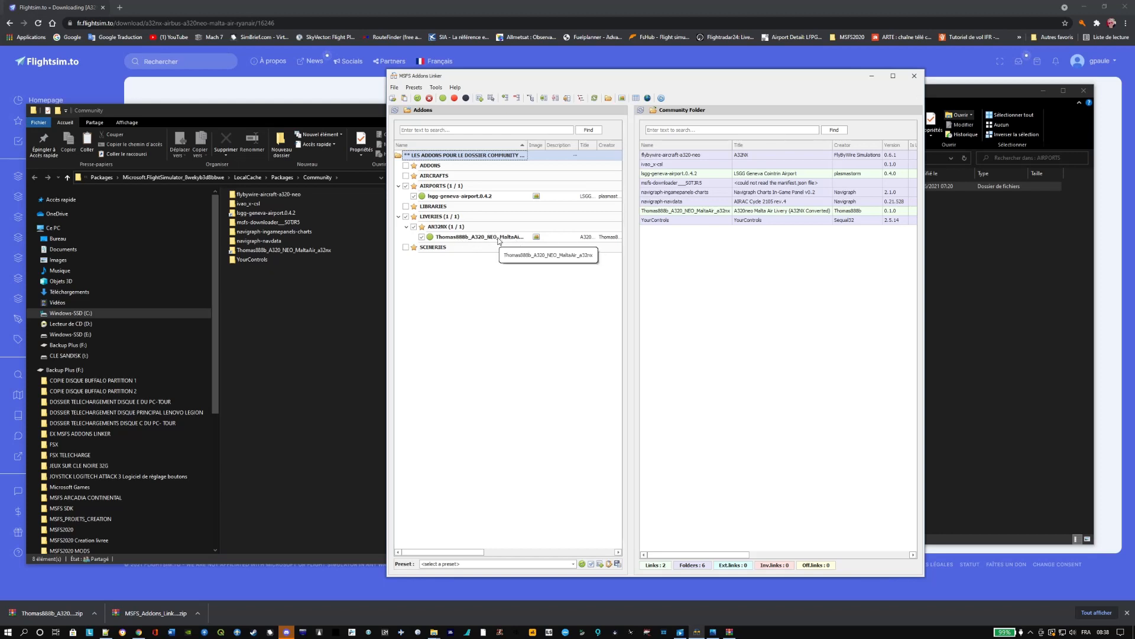
Save the currently enabled add-ons as a new preset named Geneve-Malte.
left_click(480, 98)
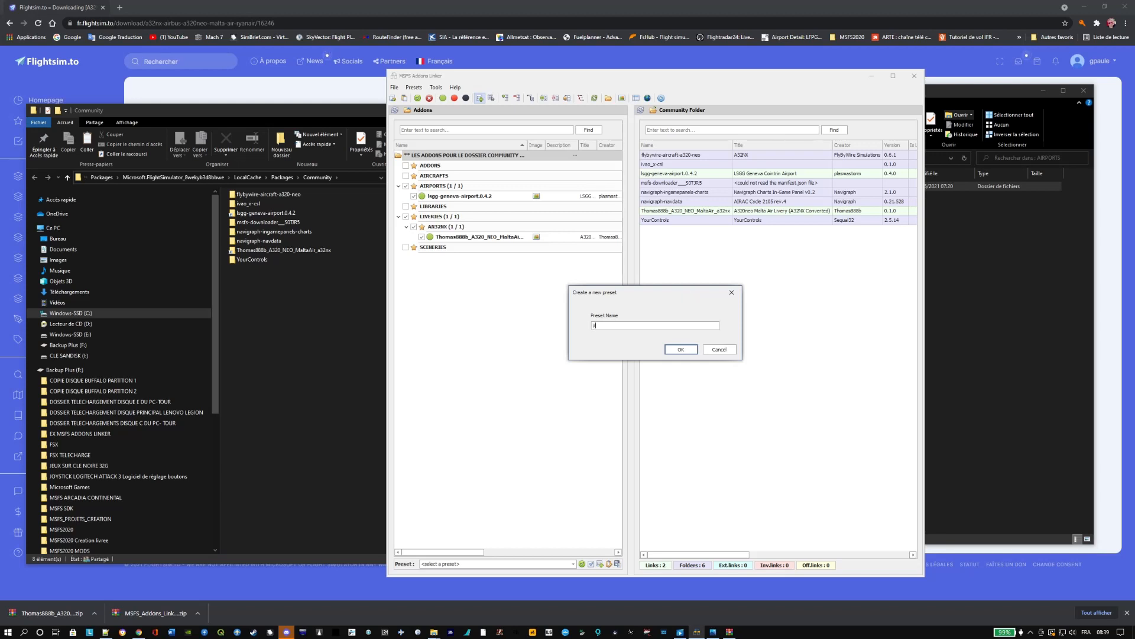
type("VOL")
left_click(602, 327)
key("BackSpace")
type("e")
type("-Malte")
left_click(682, 350)
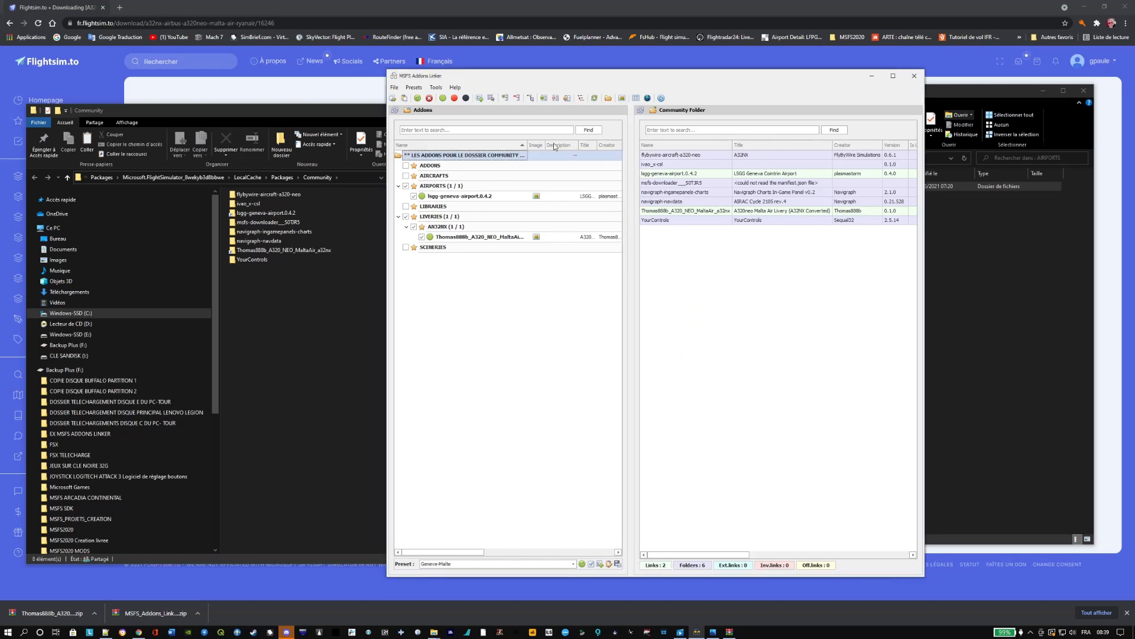
Apply the Geneve-Malte preset from the list of saved presets and confirm restoring it.
left_click(414, 88)
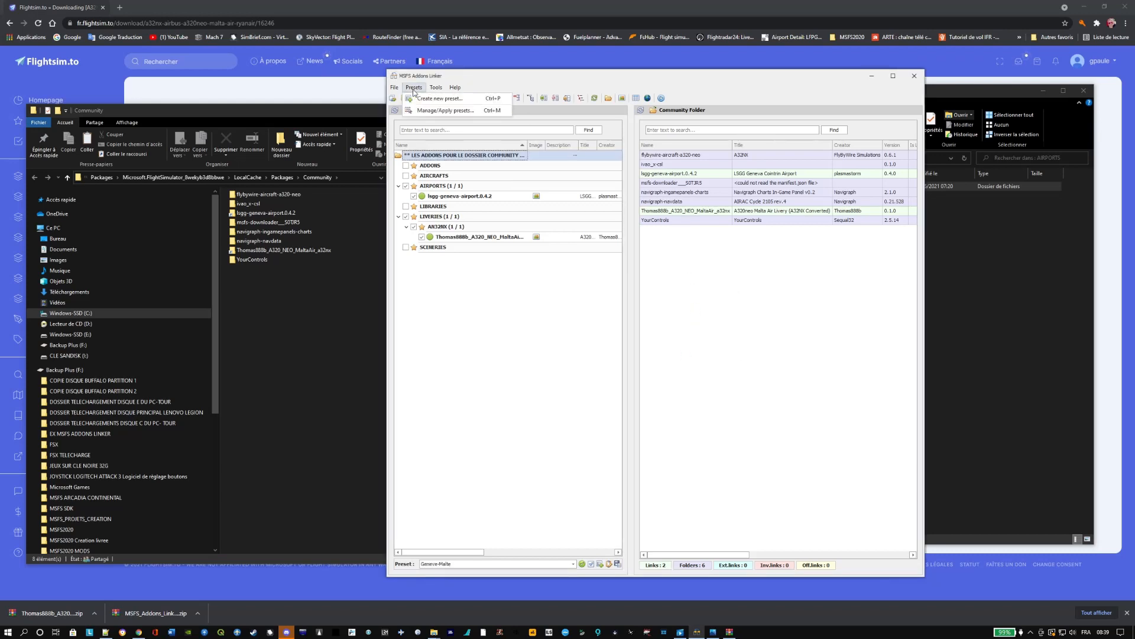
left_click(448, 112)
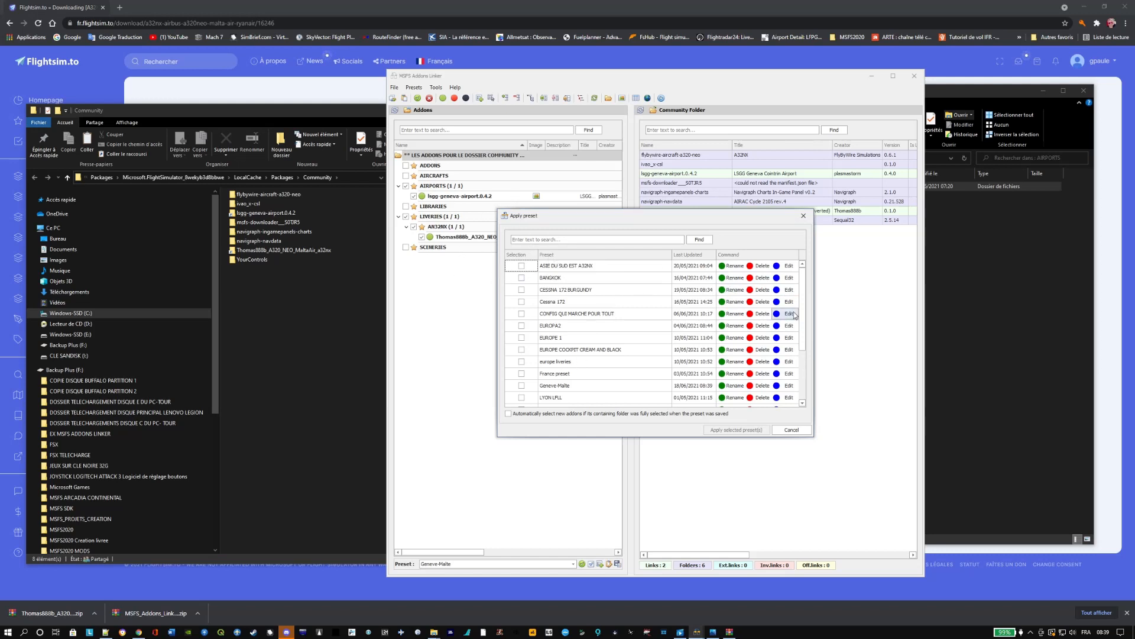
left_click_drag(802, 314, 808, 340)
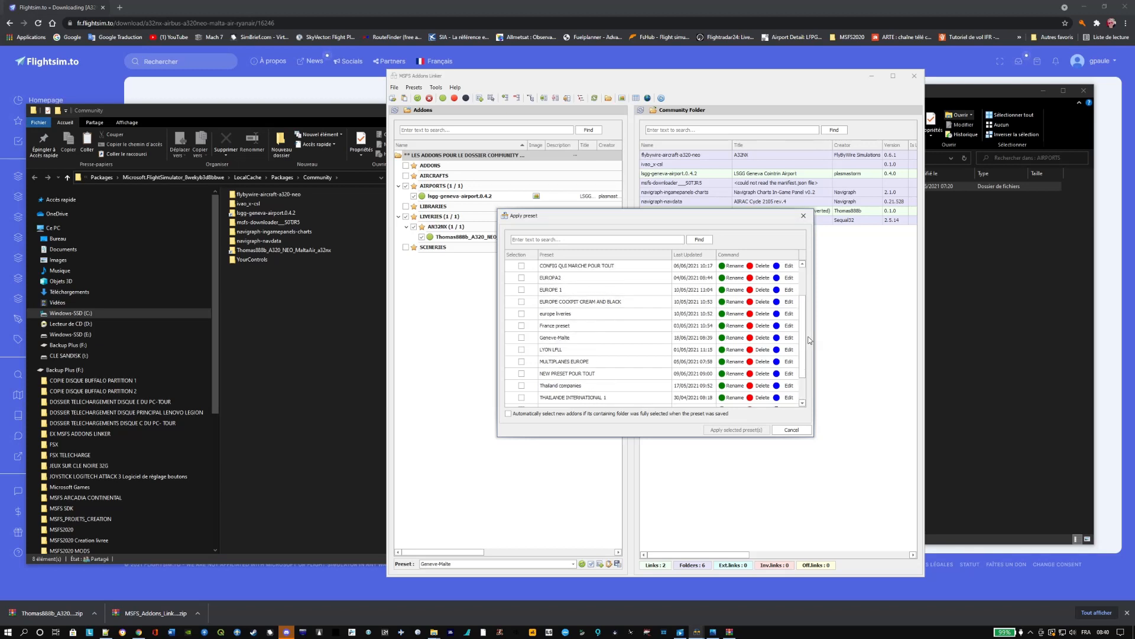
left_click(522, 340)
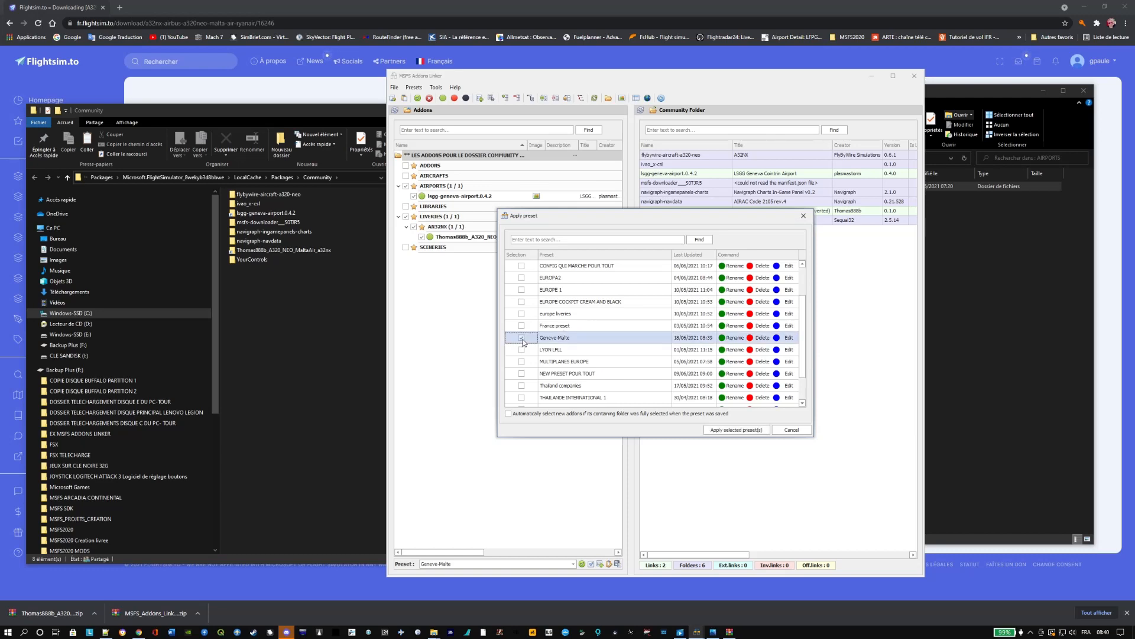
left_click(738, 430)
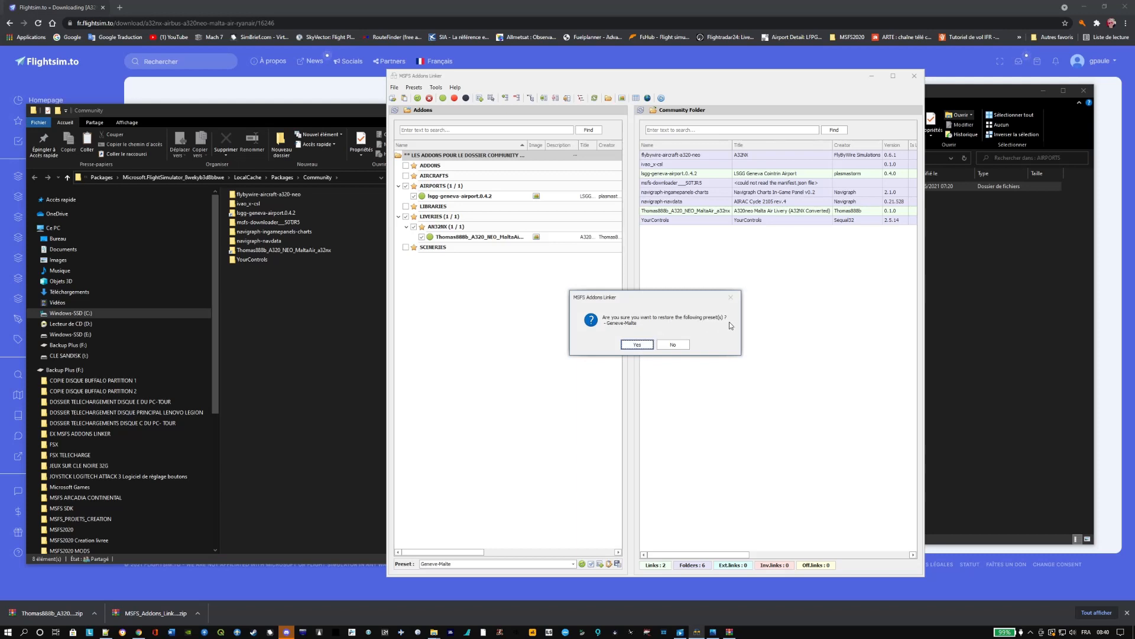
left_click(640, 348)
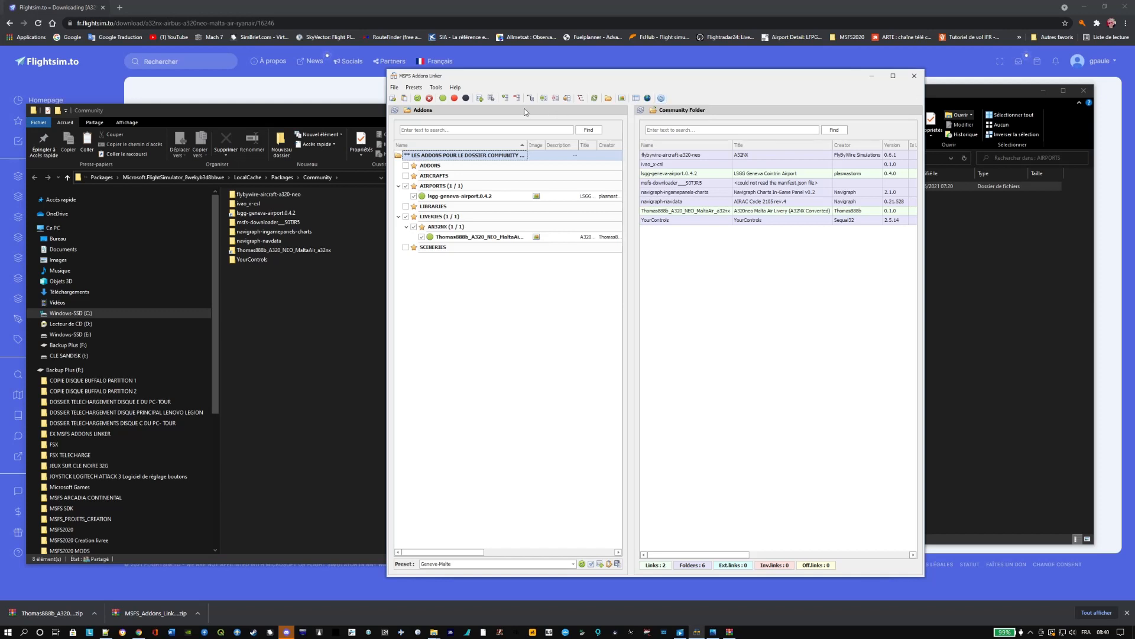
Review the saved presets without applying any, and view the LES ADDONS POUR LE DOSSIER COMMUNITY folder in File Explorer.
left_click(491, 99)
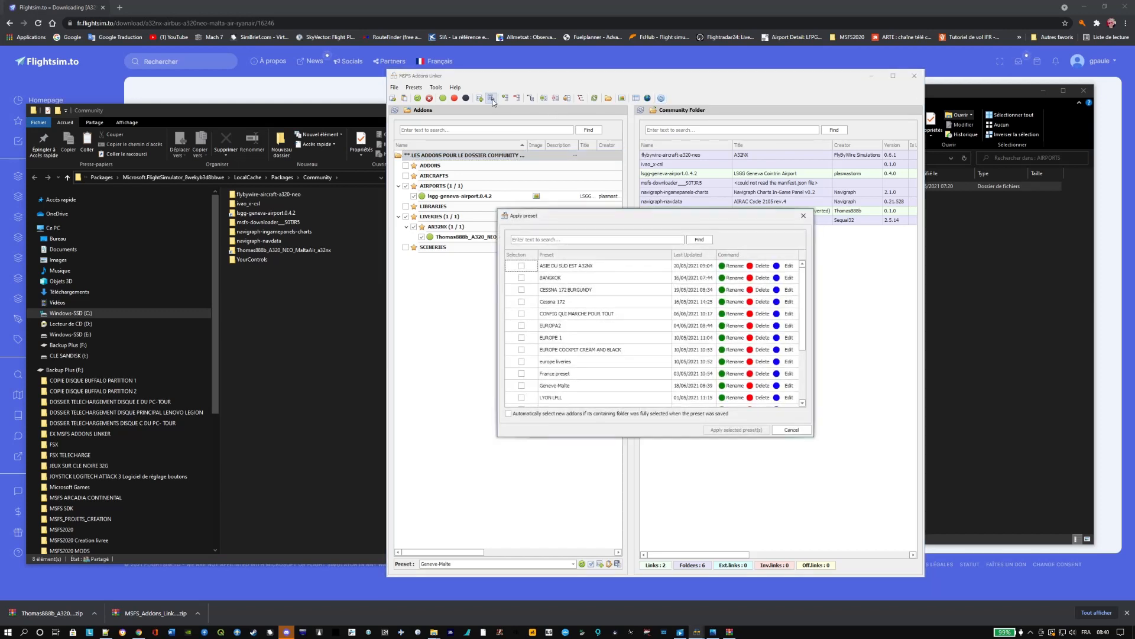
left_click(792, 432)
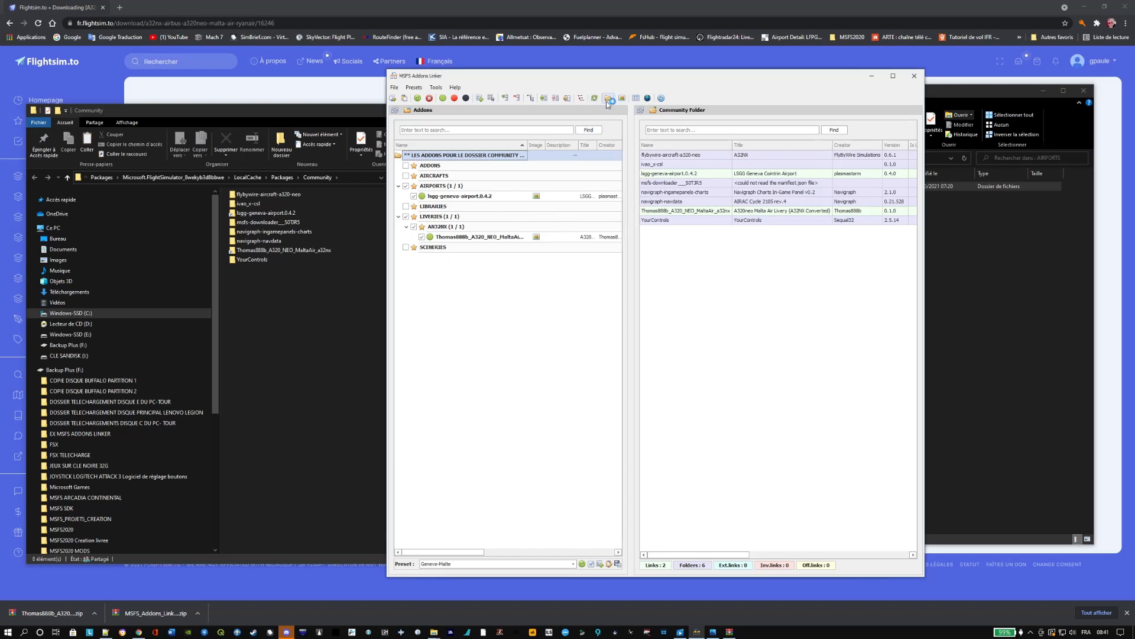
left_click(607, 103)
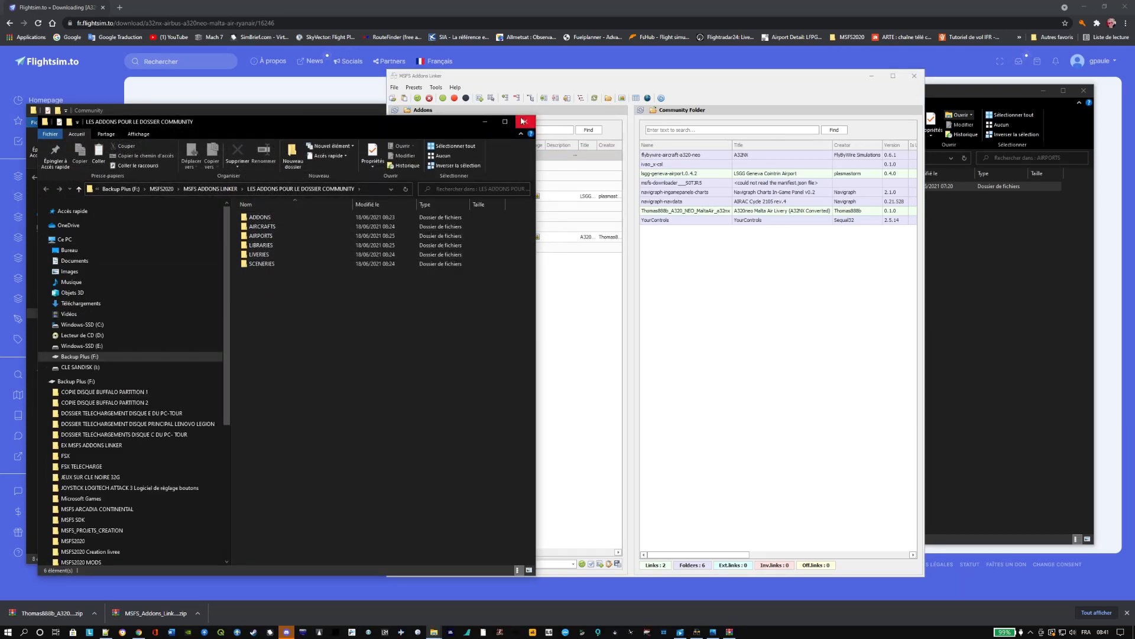
left_click(526, 122)
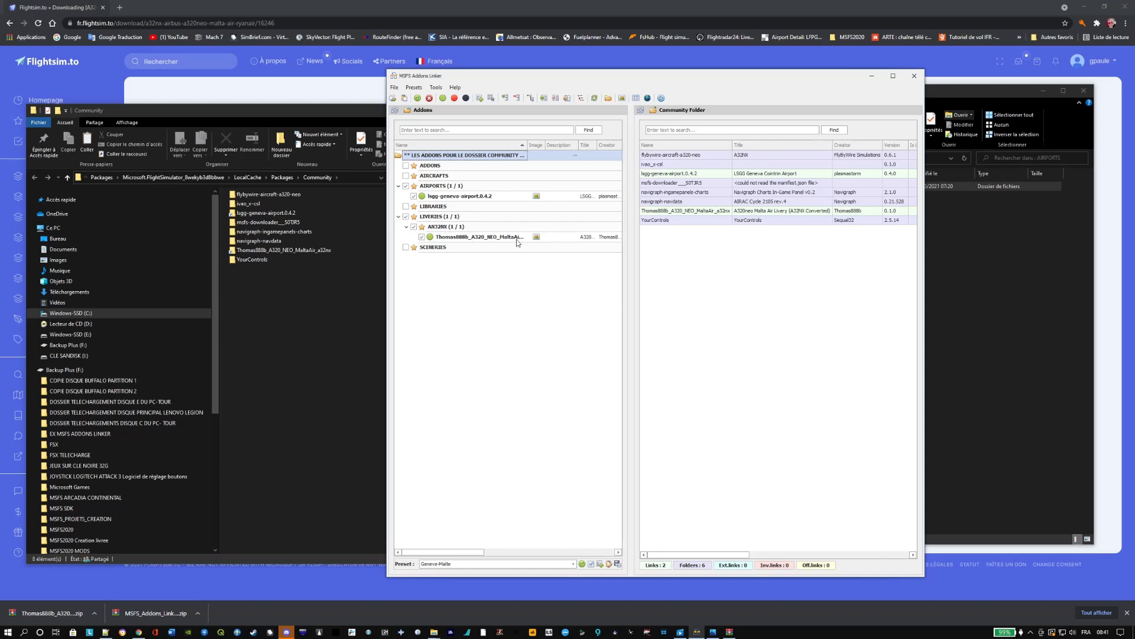
Preview the images of the Malta Air livery and the Geneva airport, and view all add-ons in the grid view.
mouse_move(537, 239)
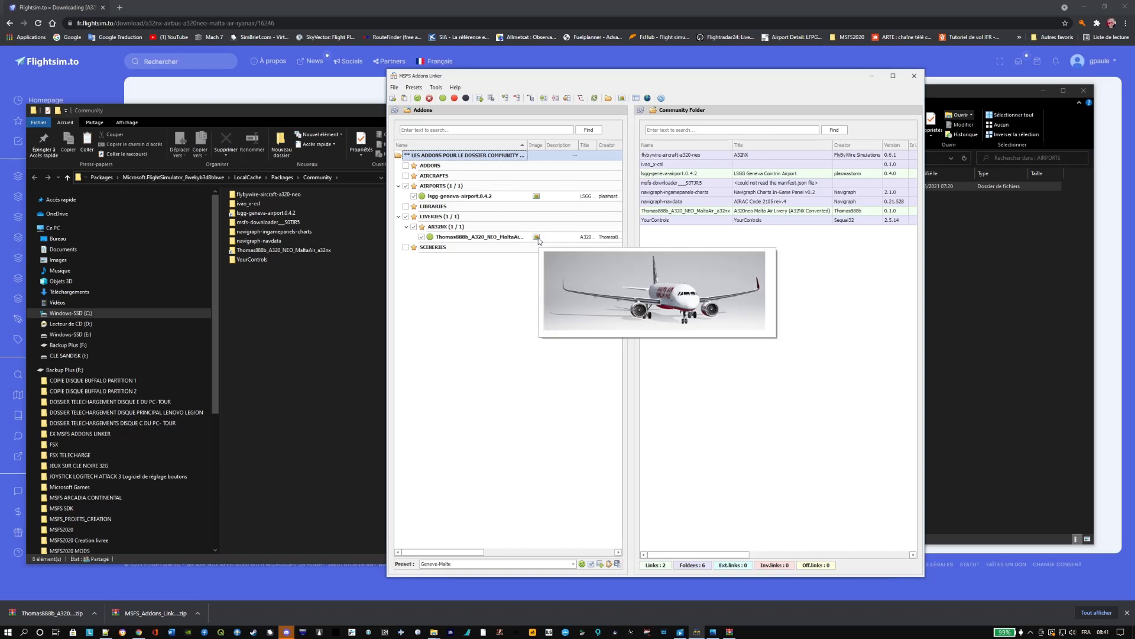
right_click(537, 196)
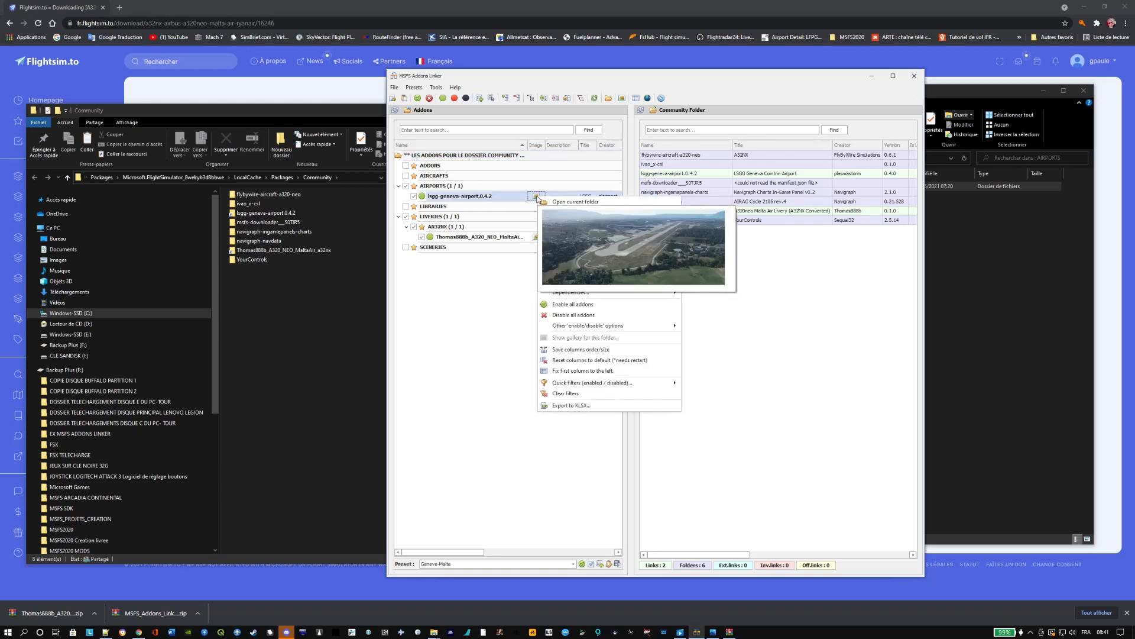
left_click(502, 199)
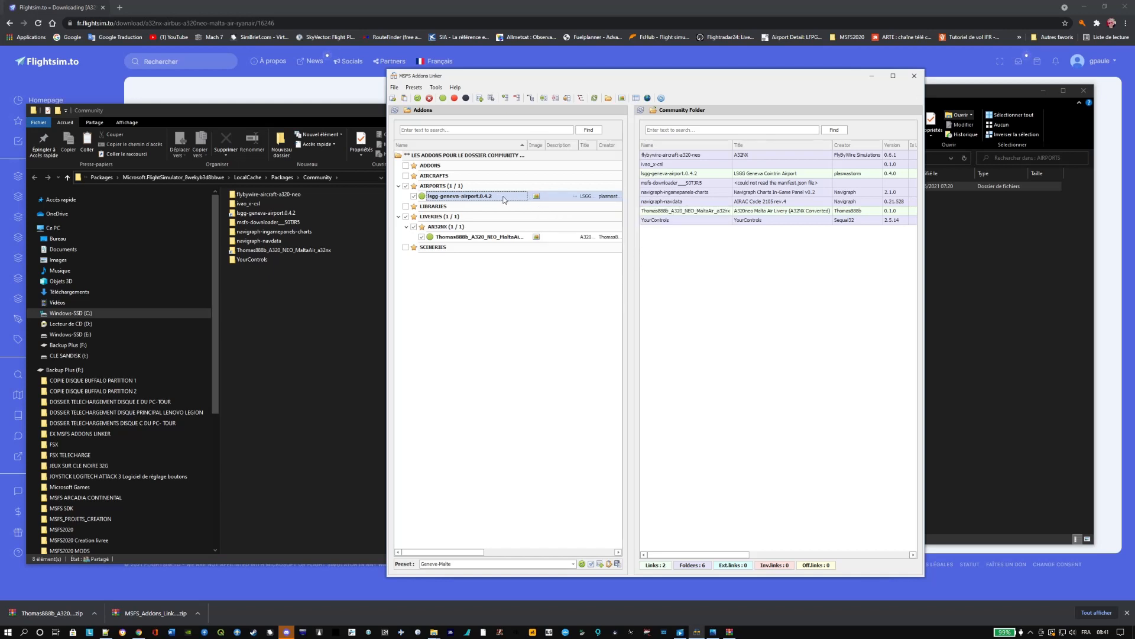
mouse_move(537, 197)
left_click(636, 98)
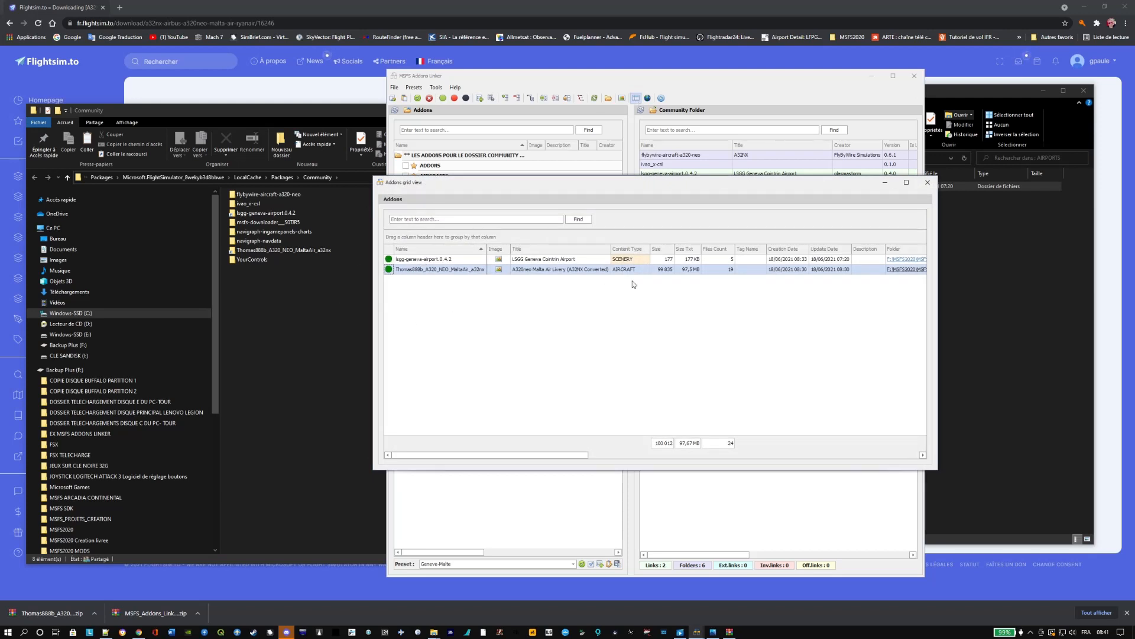
left_click(928, 185)
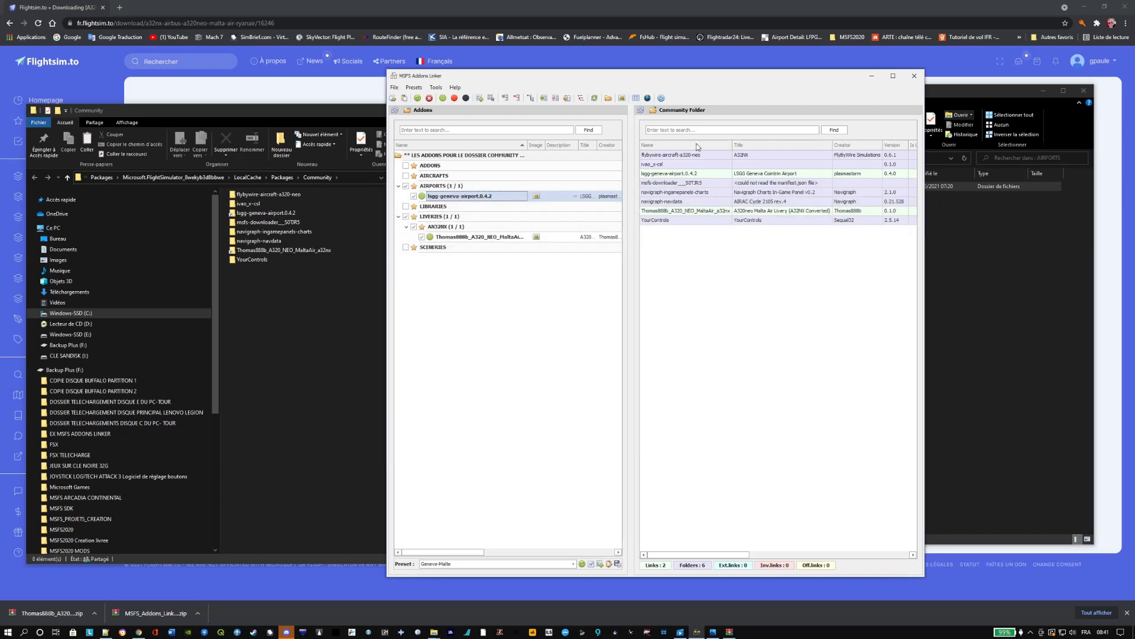
Examine the Geneva airport's location on the add-ons map, and close the map.
left_click(648, 99)
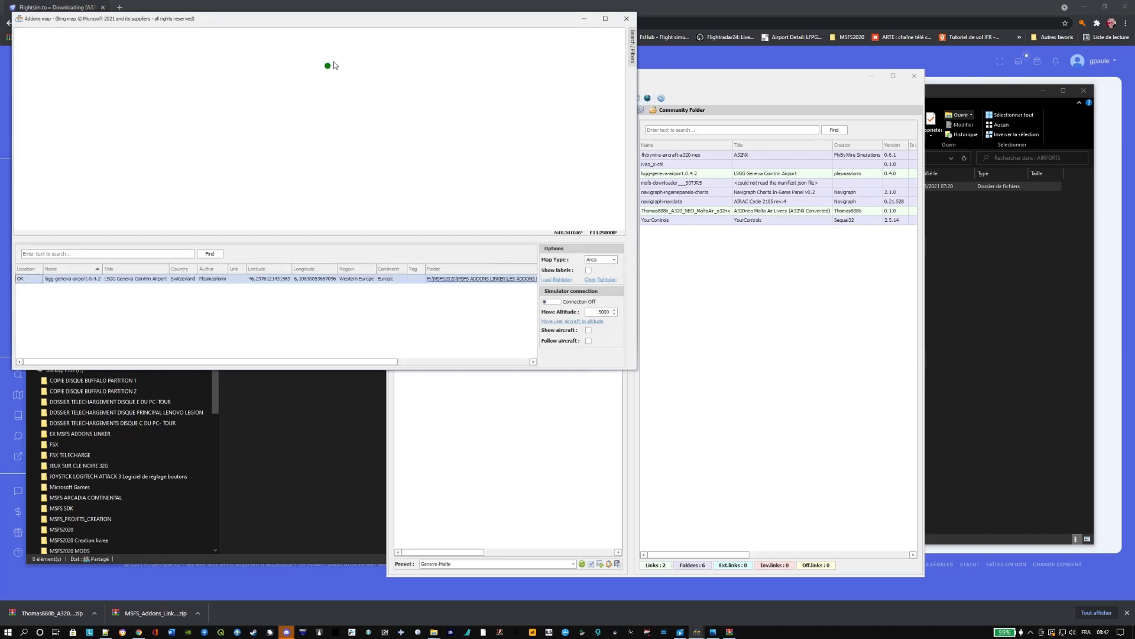
scroll(402, 105, "down", 2)
scroll(403, 113, "down", 1)
left_click(626, 20)
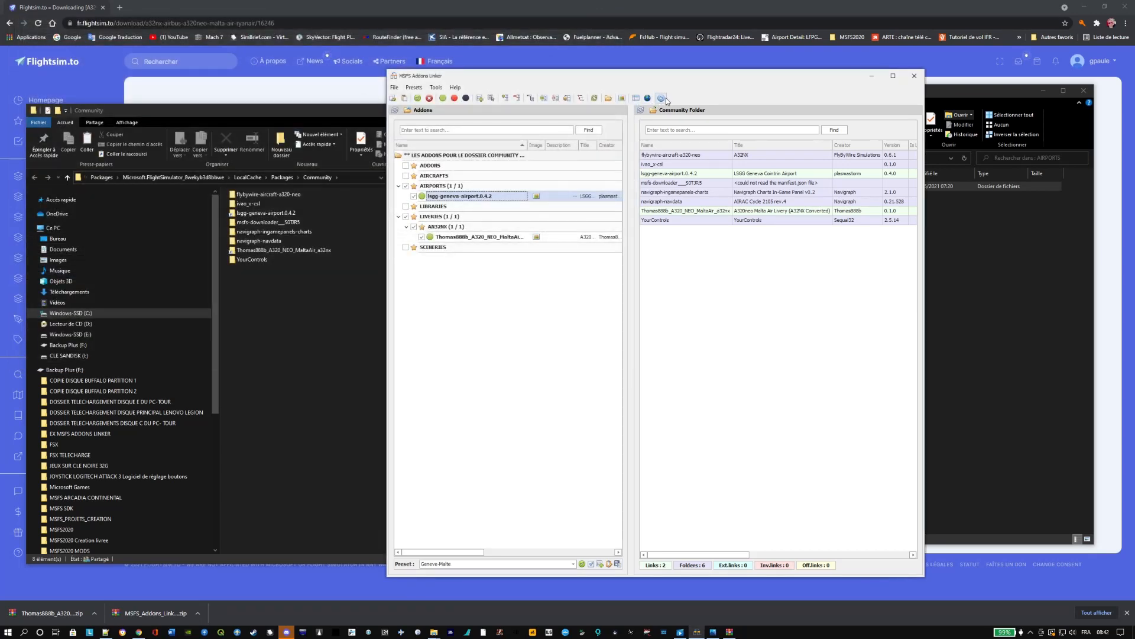
left_click(435, 88)
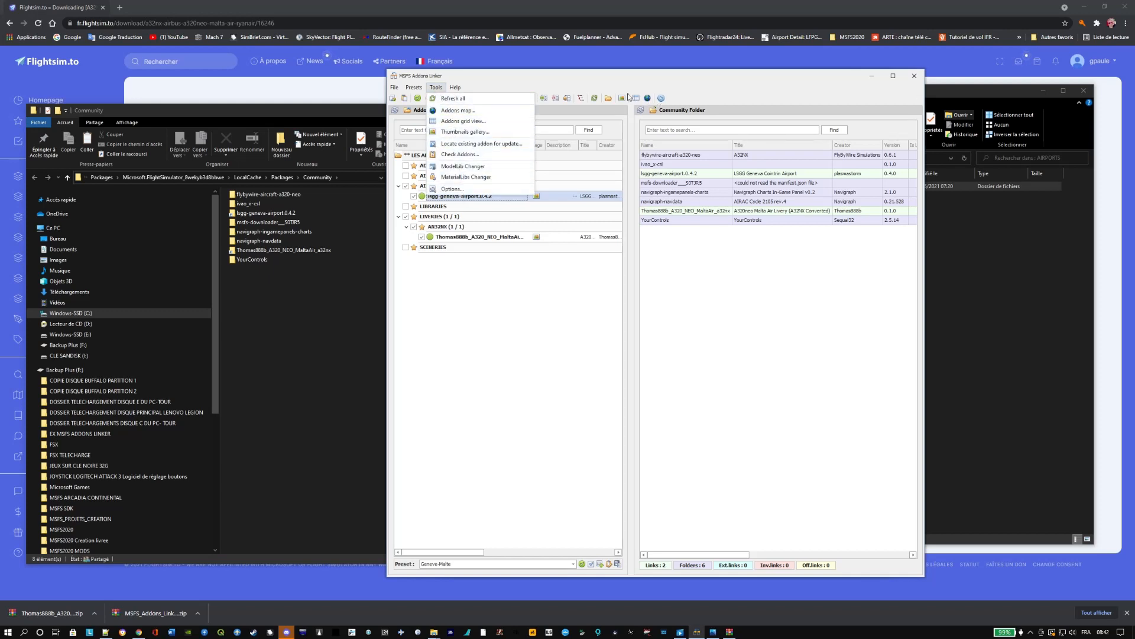
left_click(436, 89)
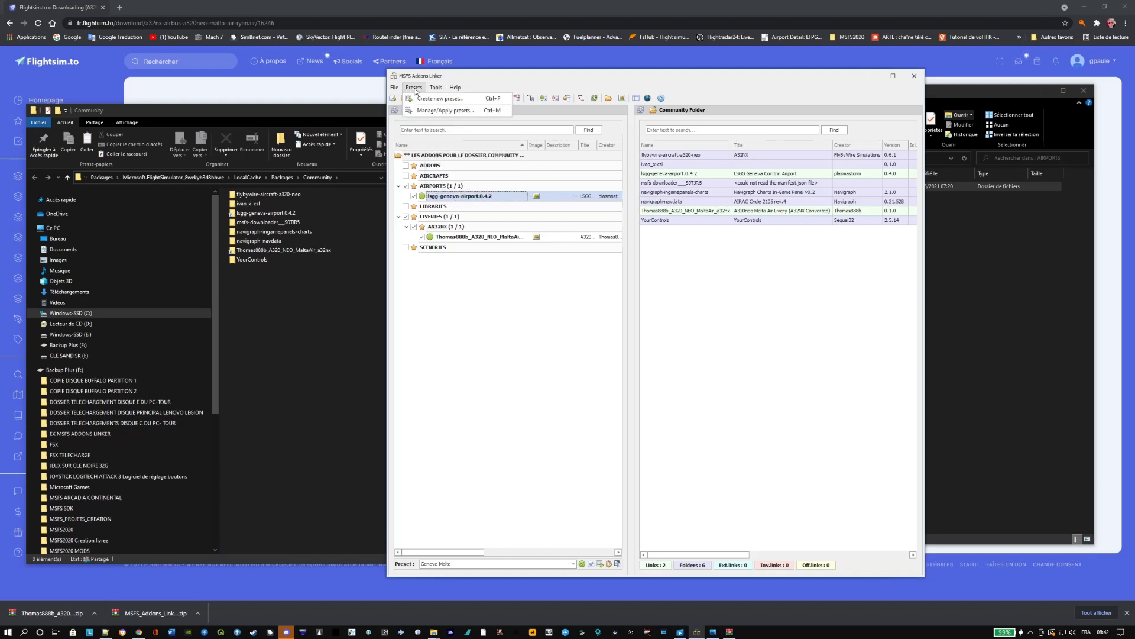
left_click(435, 91)
mouse_move(456, 91)
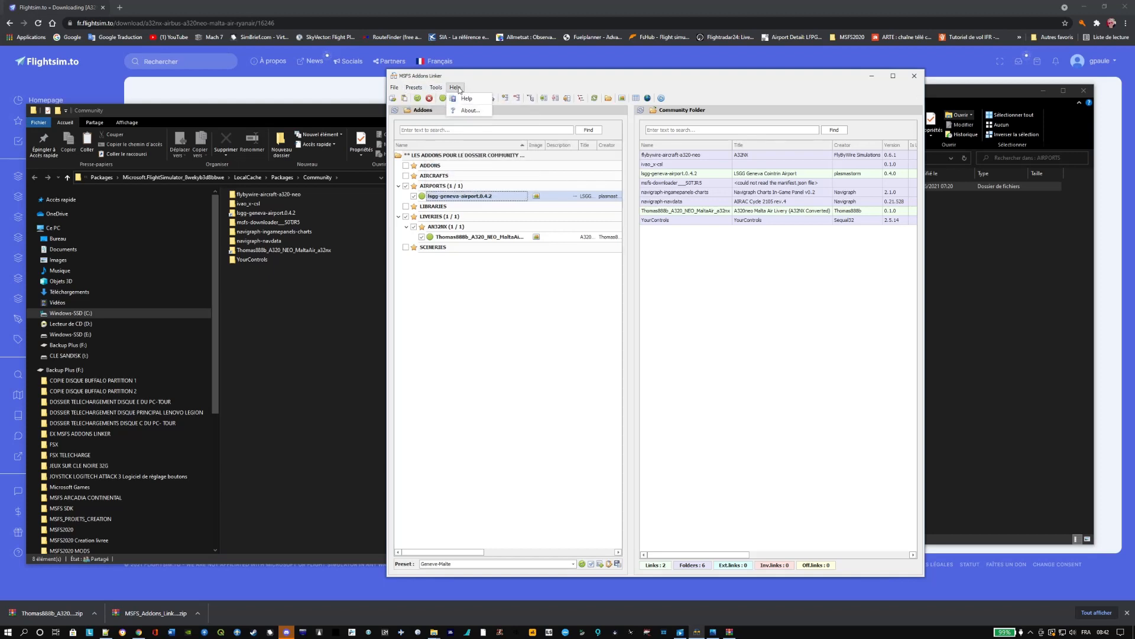
mouse_move(395, 92)
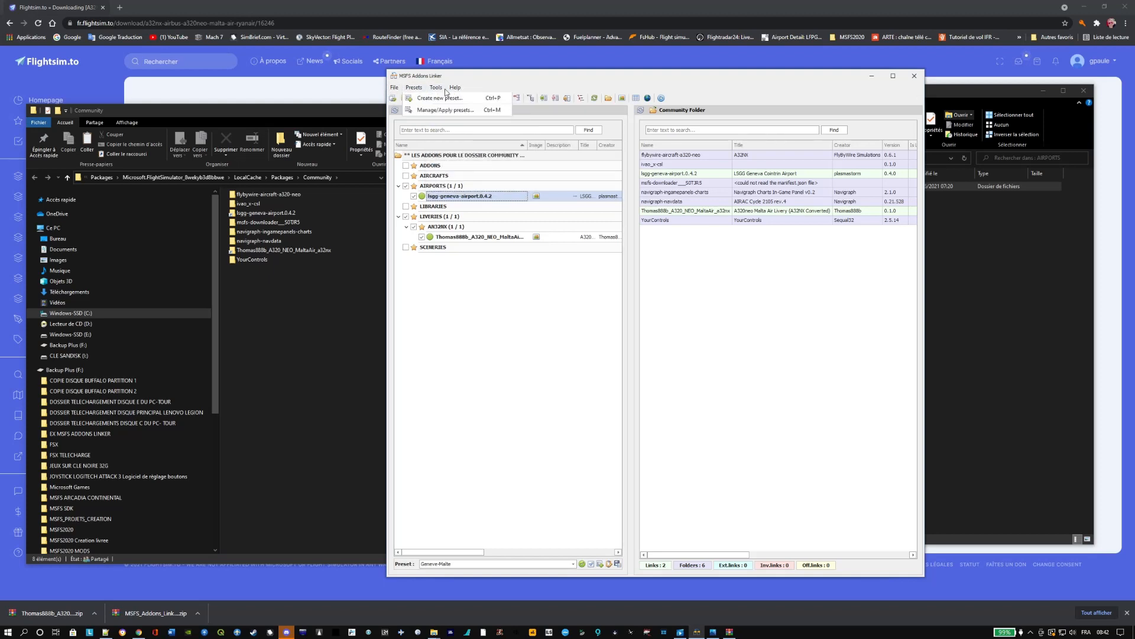
Launch Flight Simulator from MSFS Addons Linker, confirm the launch, and start the download in the auto-started LukeAirTool Launcher.
left_click(393, 91)
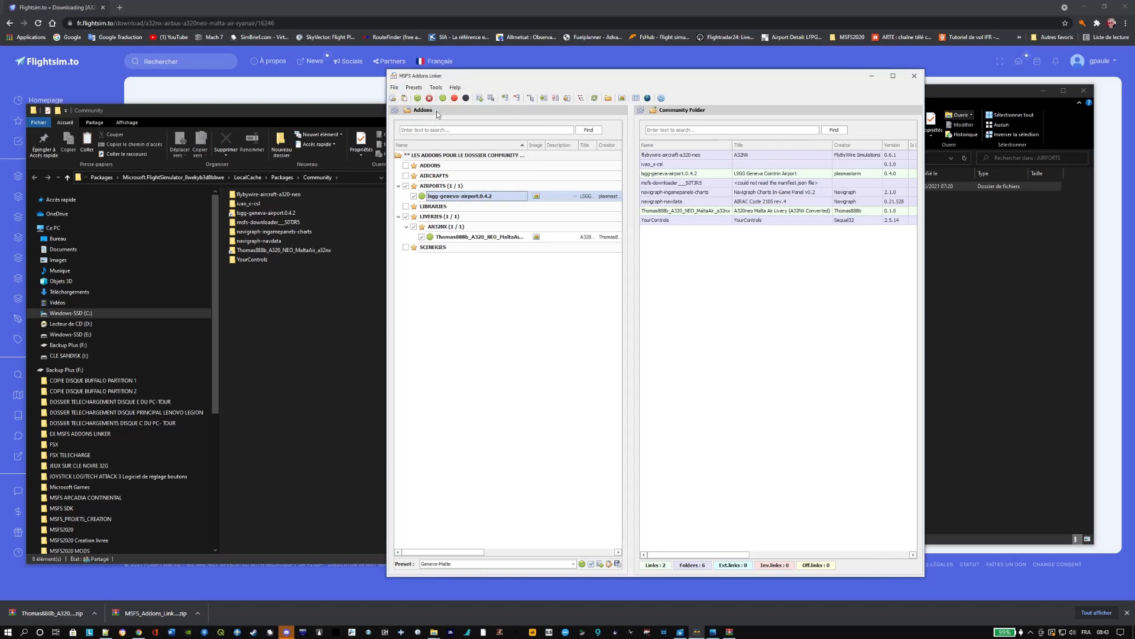
left_click(661, 98)
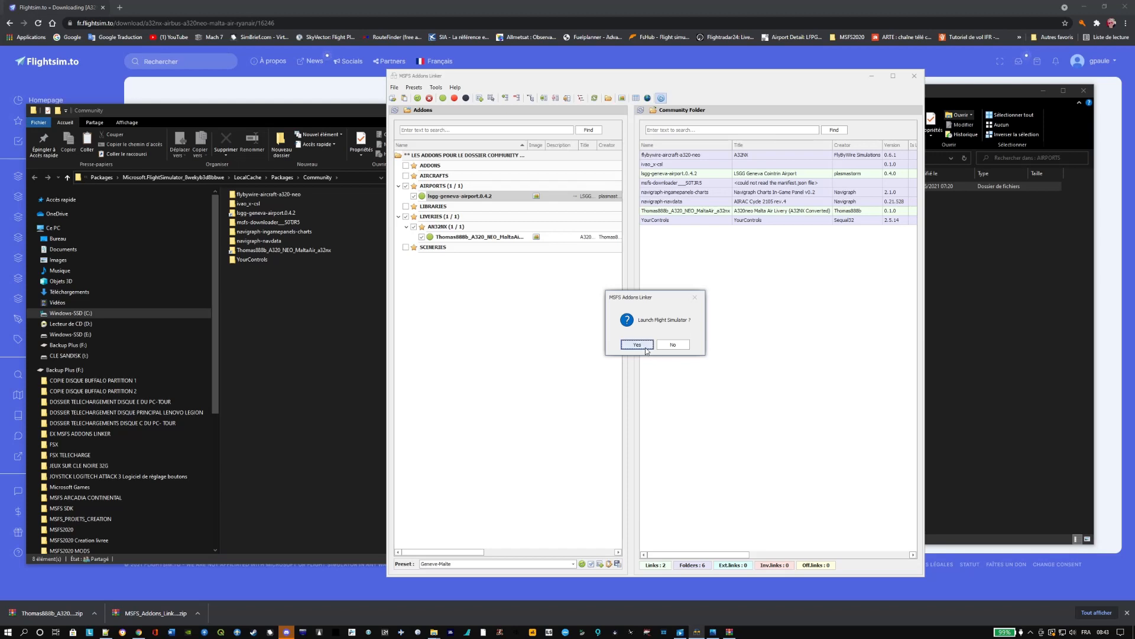
left_click(645, 349)
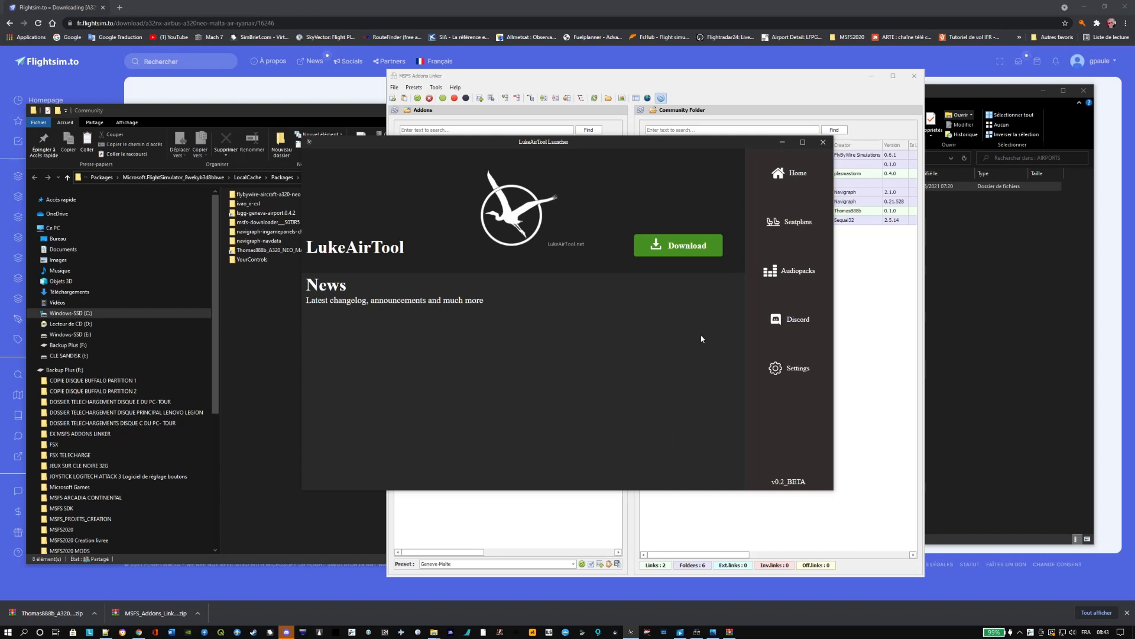
left_click(685, 250)
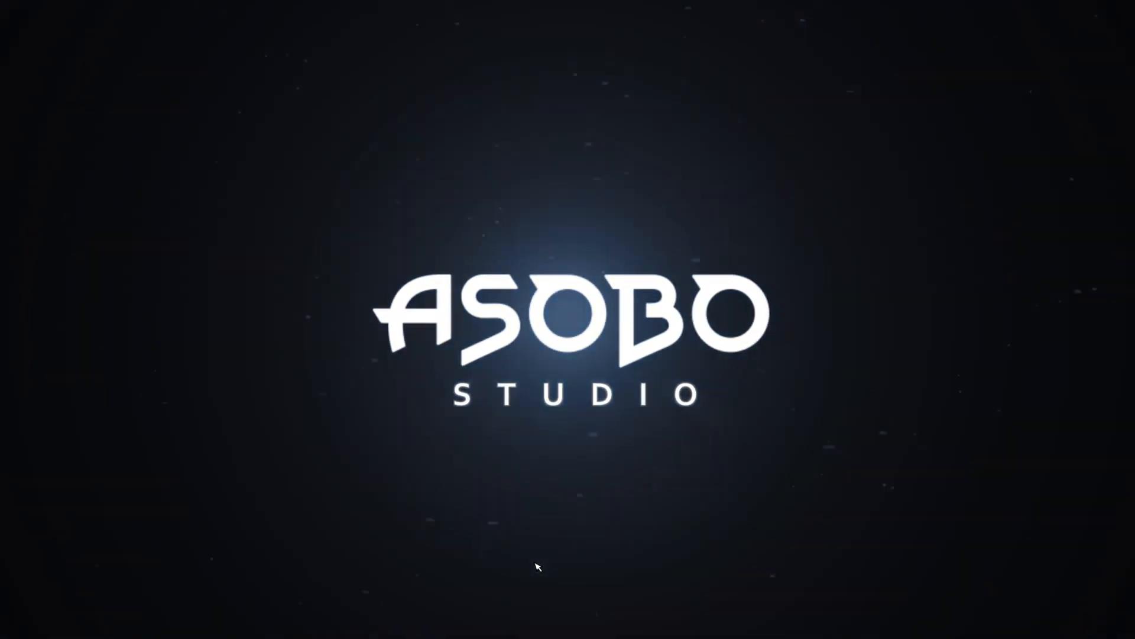
Switch from the simulator back to MSFS Addons Linker, dismiss its launch notice, and minimise its window.
key("super")
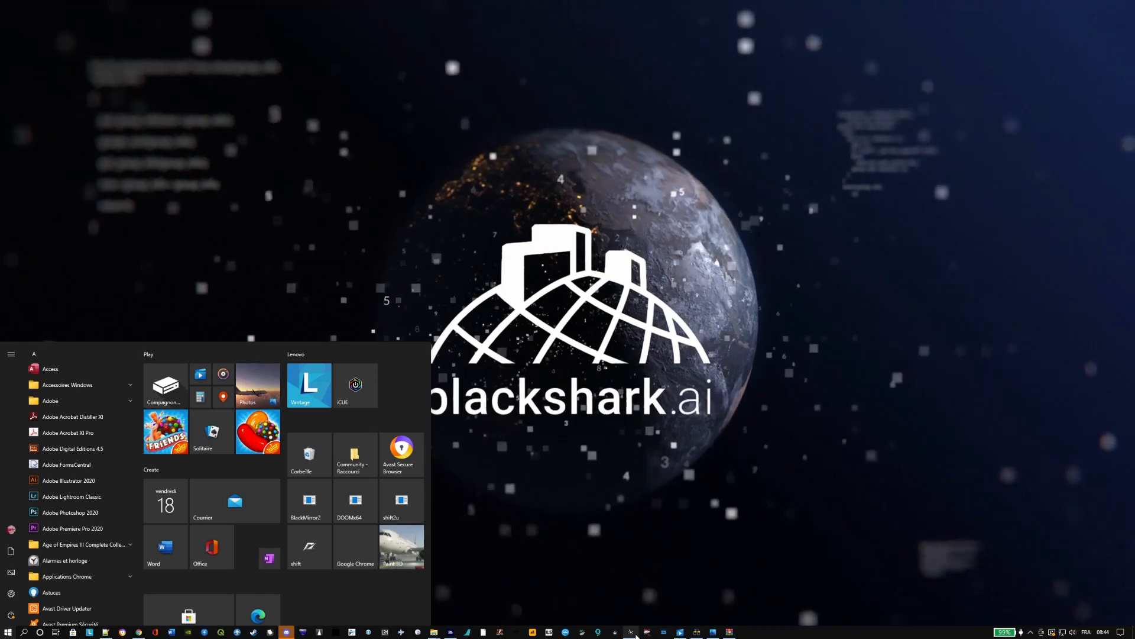
left_click(696, 632)
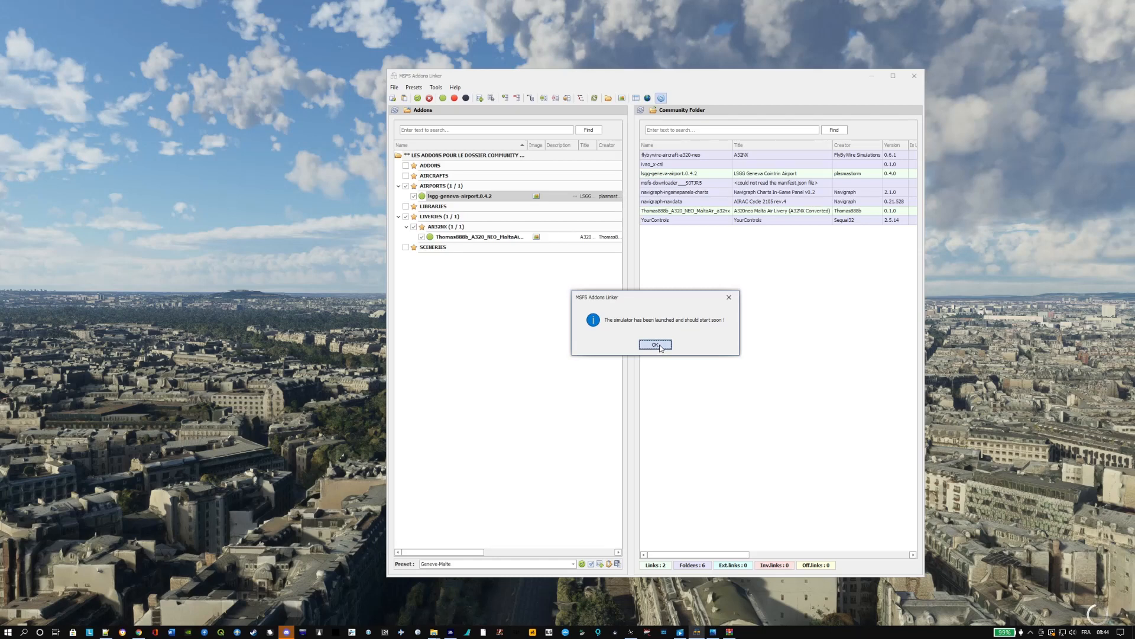
left_click(656, 345)
left_click(872, 76)
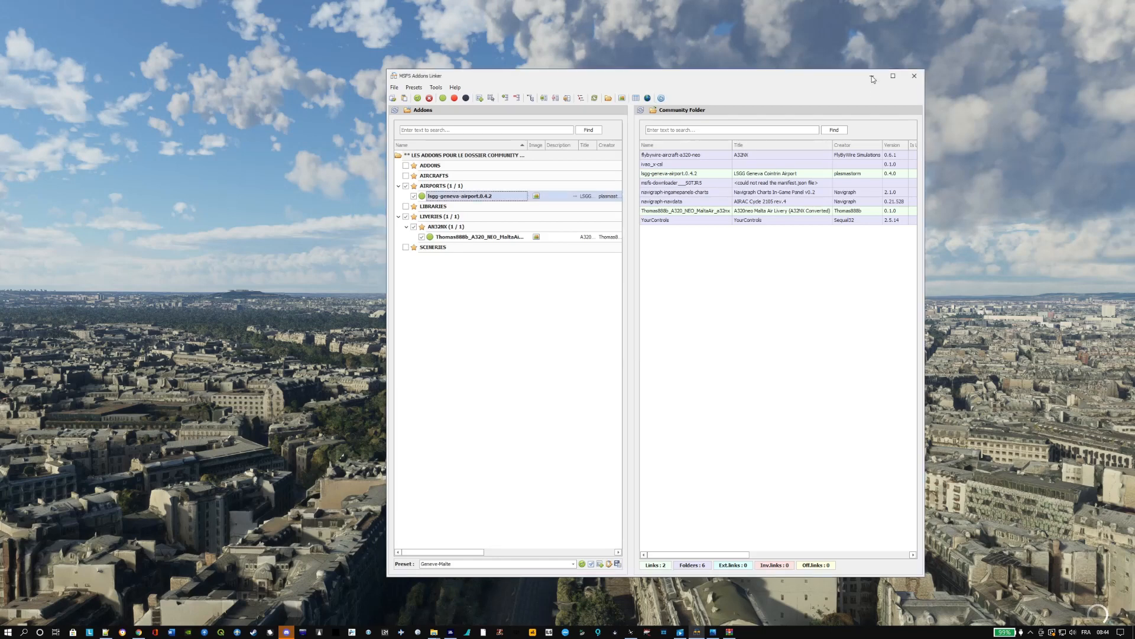